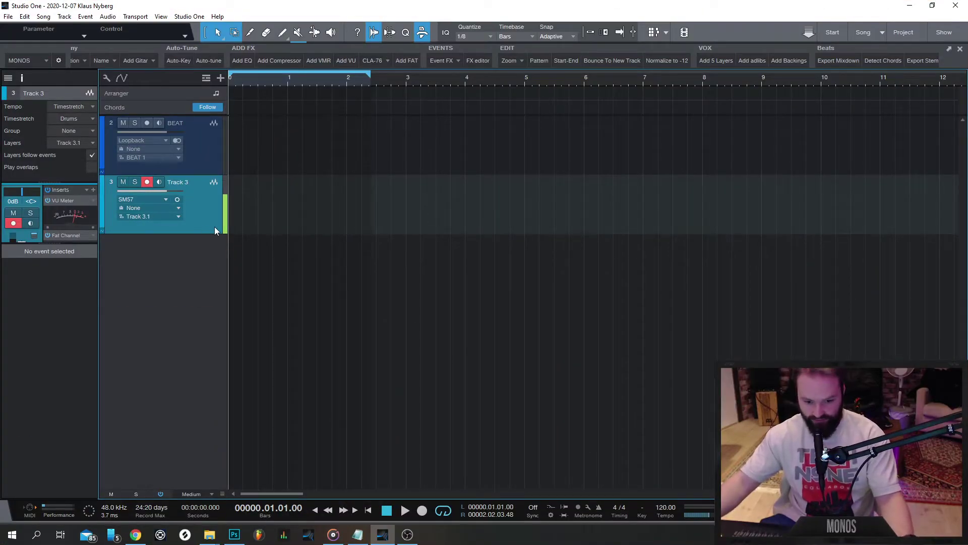
Step: Turn off looping and record a vocal take about three bars long on Track 3
{"action": "key", "text": "slash"}
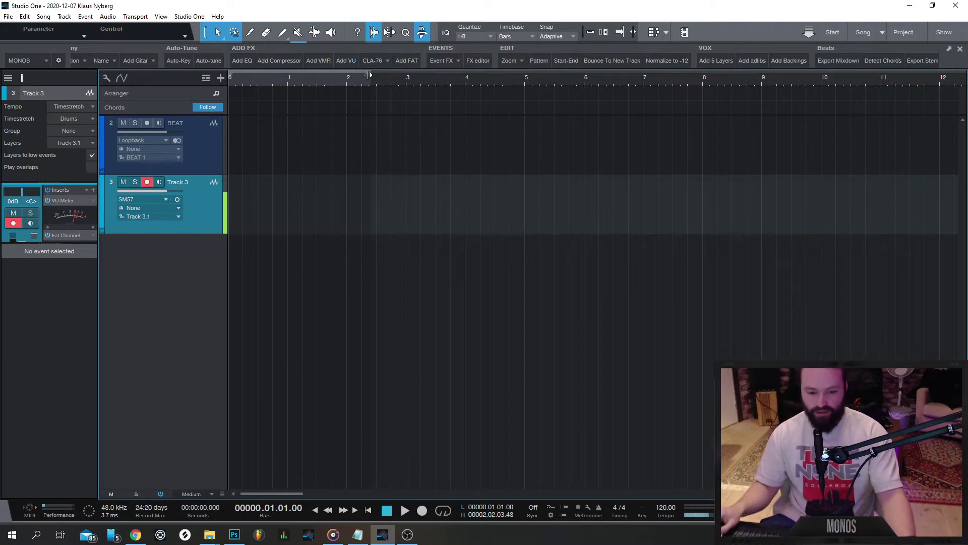
{"action": "key", "text": "KP_Multiply"}
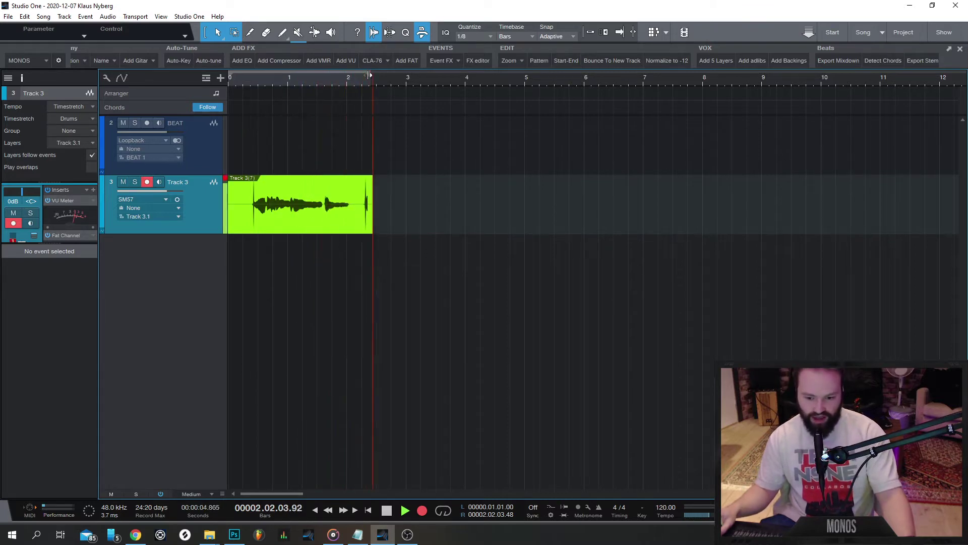
{"action": "key", "text": "space"}
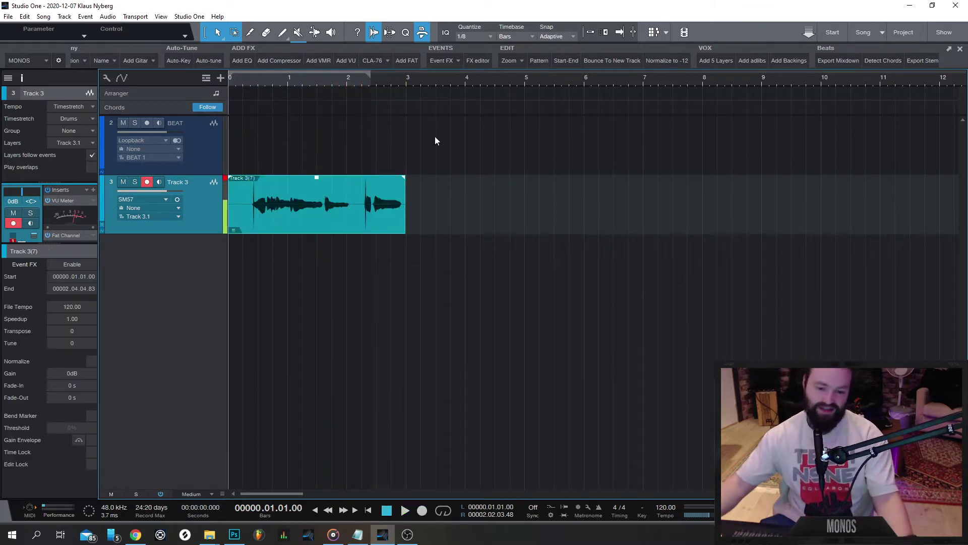
Step: Play back the recorded take on Track 3 and replay the passage around bar 2 to find its problem sounds
{"action": "key", "text": "space"}
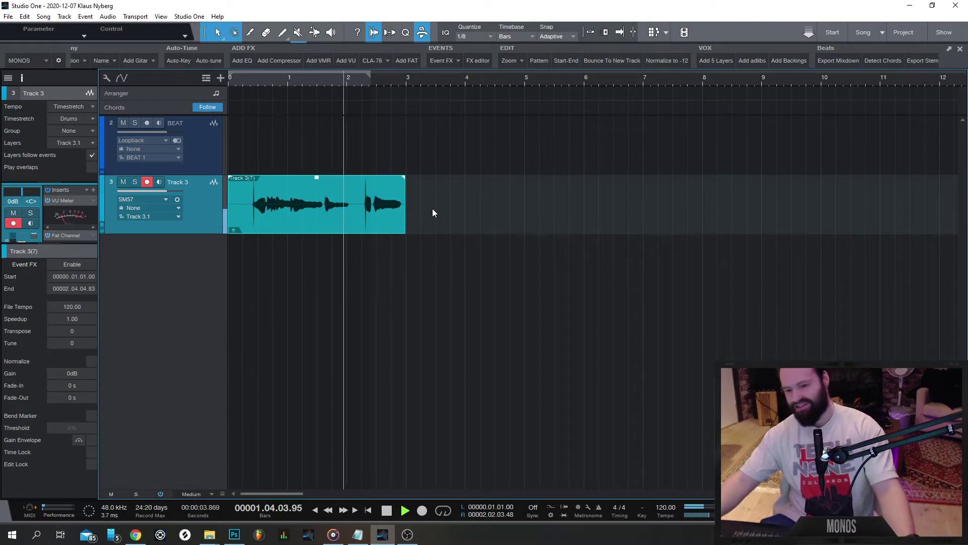
{"action": "key", "text": "space"}
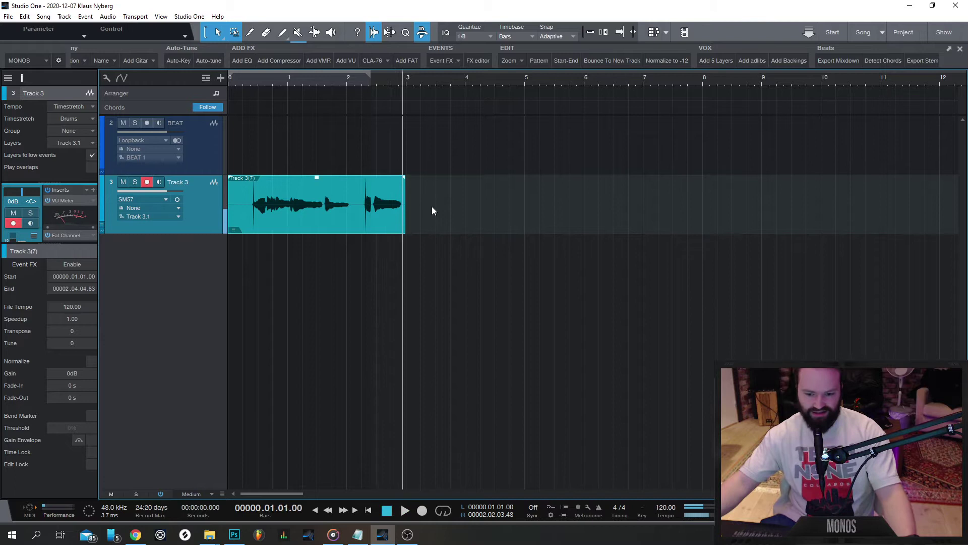
{"action": "scroll", "coordinate": [351, 217], "scroll_direction": "up", "scroll_amount": 8}
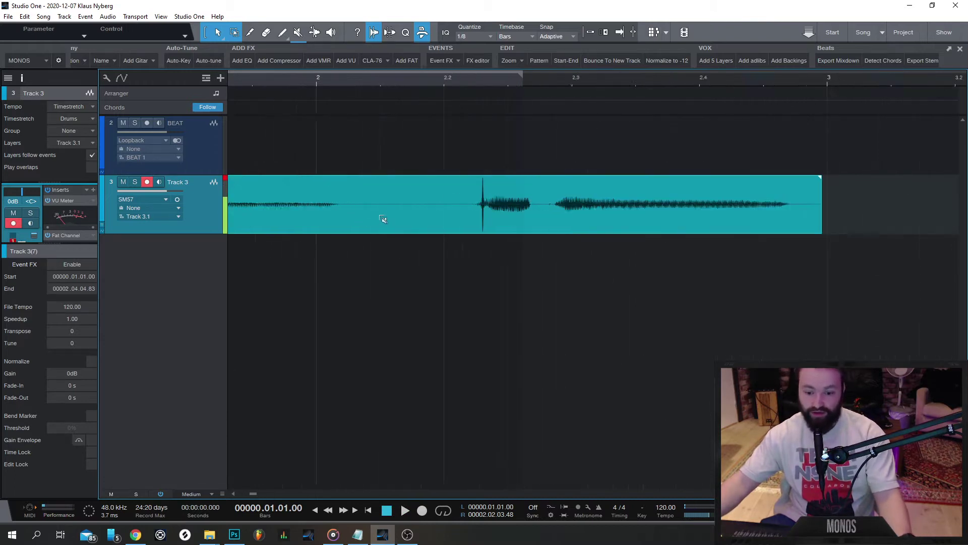
{"action": "left_click", "coordinate": [277, 87]}
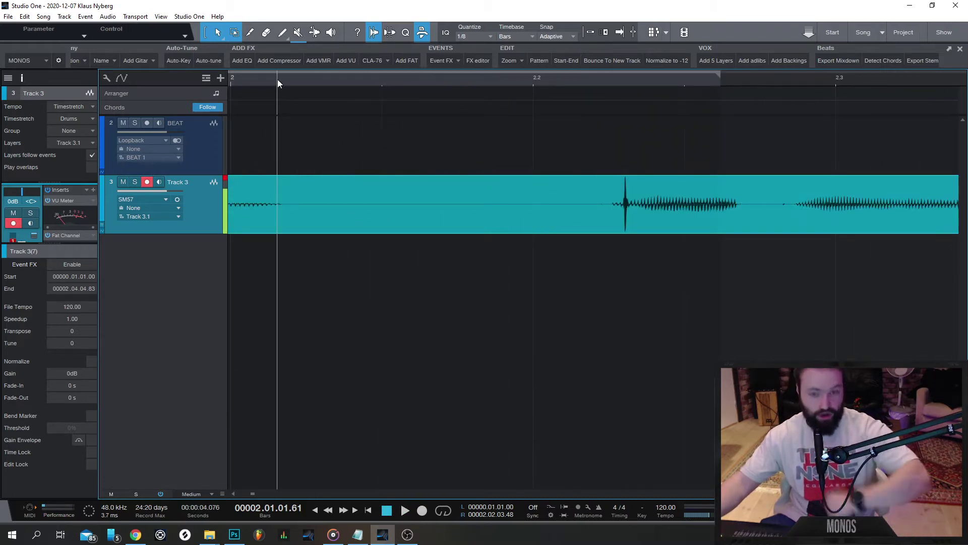
{"action": "key", "text": "space"}
{"action": "key", "text": "space"}
{"action": "scroll", "coordinate": [259, 83], "scroll_direction": "down", "scroll_amount": 3}
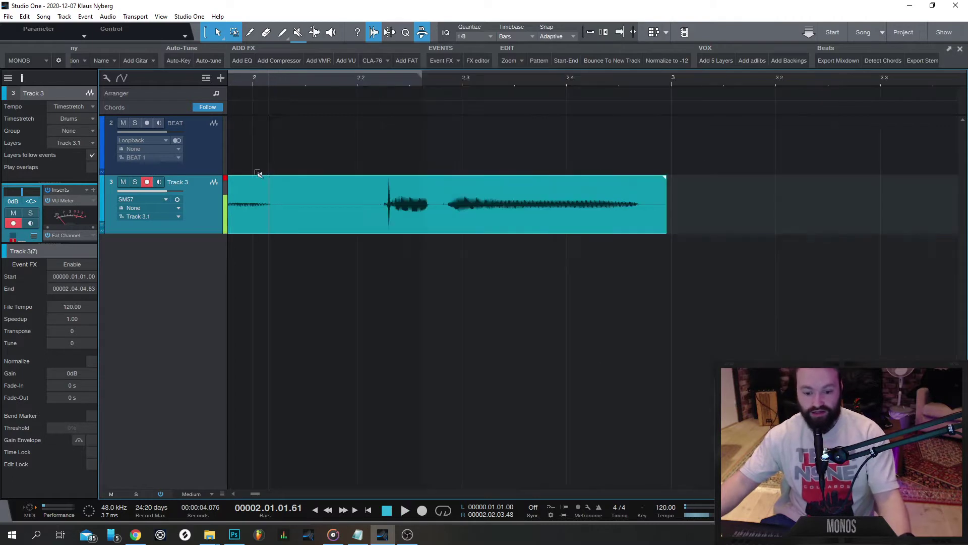
{"action": "left_click", "coordinate": [242, 81]}
{"action": "key", "text": "space"}
{"action": "key", "text": "space"}
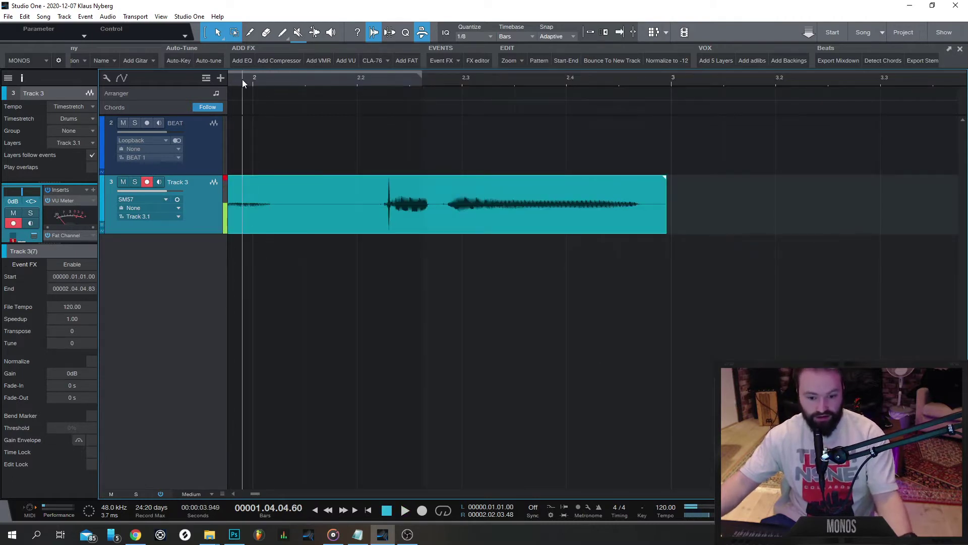
Step: Split the short section around the take's first click spike, from 0.02.03.24 to 0.02.04.80, into its own event
{"action": "left_click_drag", "start_coordinate": [253, 494], "coordinate": [253, 498]}
{"action": "scroll", "coordinate": [313, 311], "scroll_direction": "down", "scroll_amount": 4}
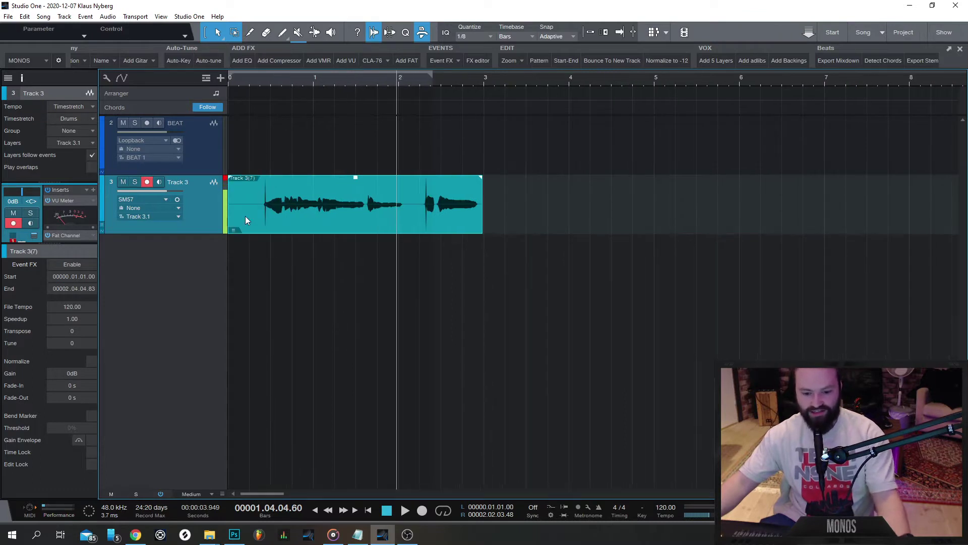
{"action": "scroll", "coordinate": [247, 218], "scroll_direction": "up", "scroll_amount": 4}
{"action": "mouse_move", "coordinate": [283, 222]}
{"action": "left_mouse_down"}
{"action": "mouse_move", "coordinate": [403, 222]}
{"action": "mouse_move", "coordinate": [291, 222]}
{"action": "left_mouse_up"}
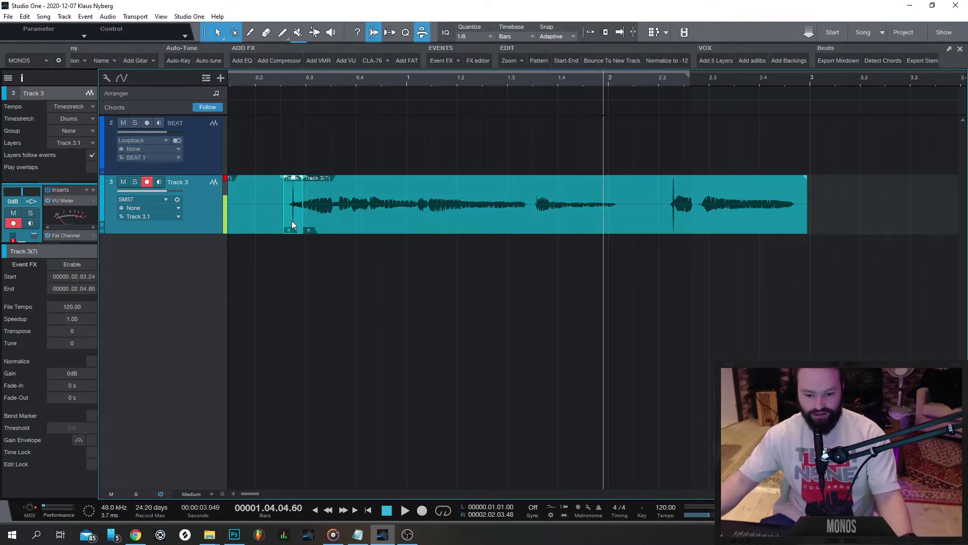
Step: Enable Event FX on the short click event and insert the RX 7 Mouth De-click plug-in
{"action": "left_click", "coordinate": [80, 264]}
{"action": "left_click", "coordinate": [93, 288]}
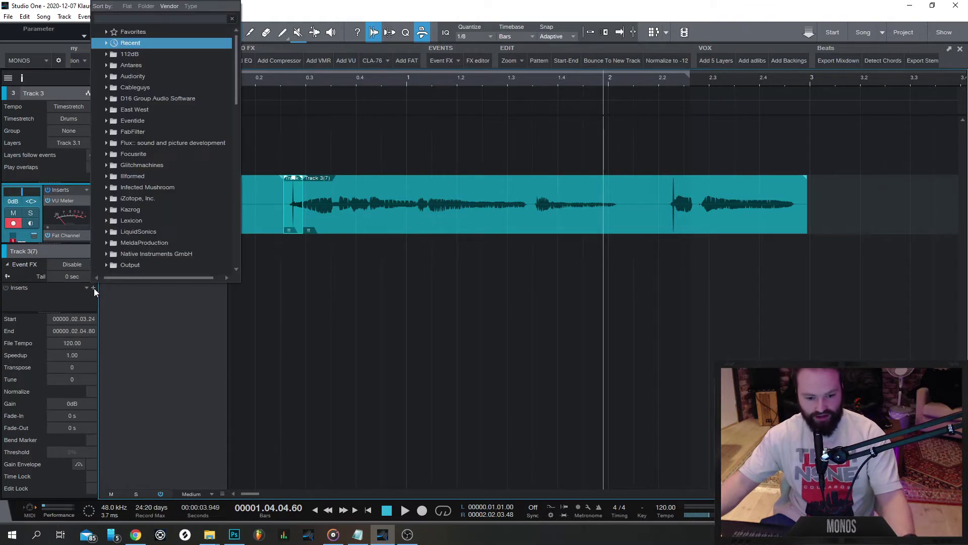
{"action": "type", "text": "clicl"}
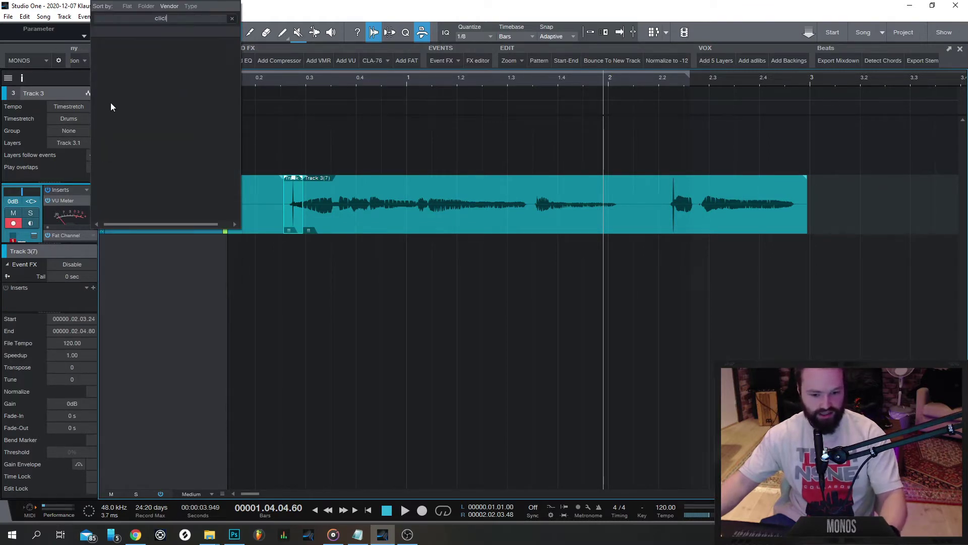
{"action": "key", "text": "BackSpace"}
{"action": "left_click", "coordinate": [137, 65]}
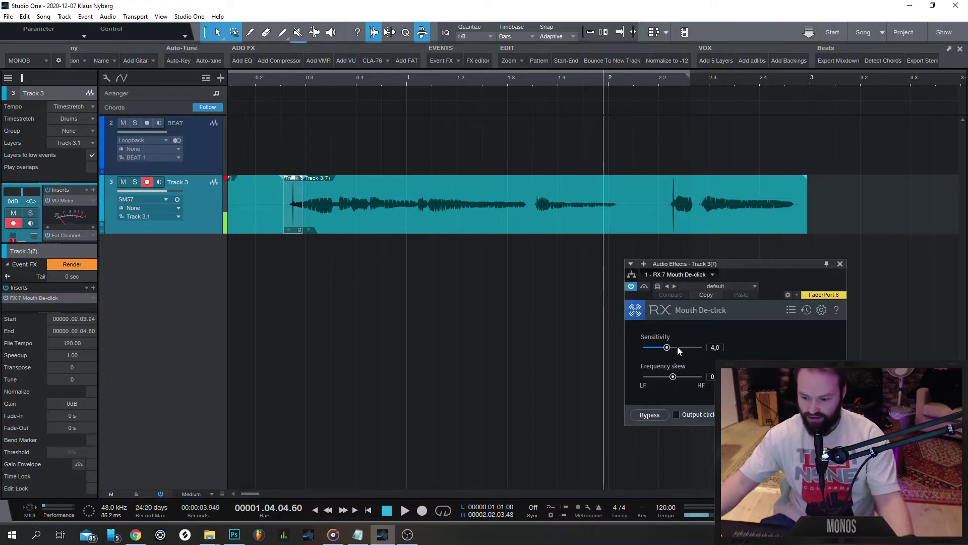
Step: Set Mouth De-click's Sensitivity to 7.5 and Frequency skew to -2.48, and audition it with the clicks-only output switched on and off
{"action": "left_click_drag", "start_coordinate": [678, 351], "coordinate": [680, 352]}
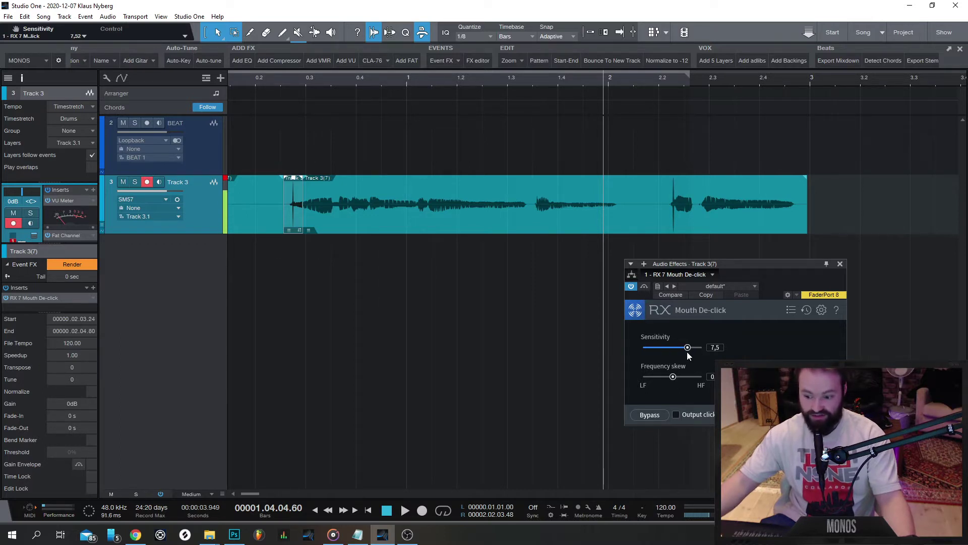
{"action": "left_click_drag", "start_coordinate": [670, 378], "coordinate": [659, 386]}
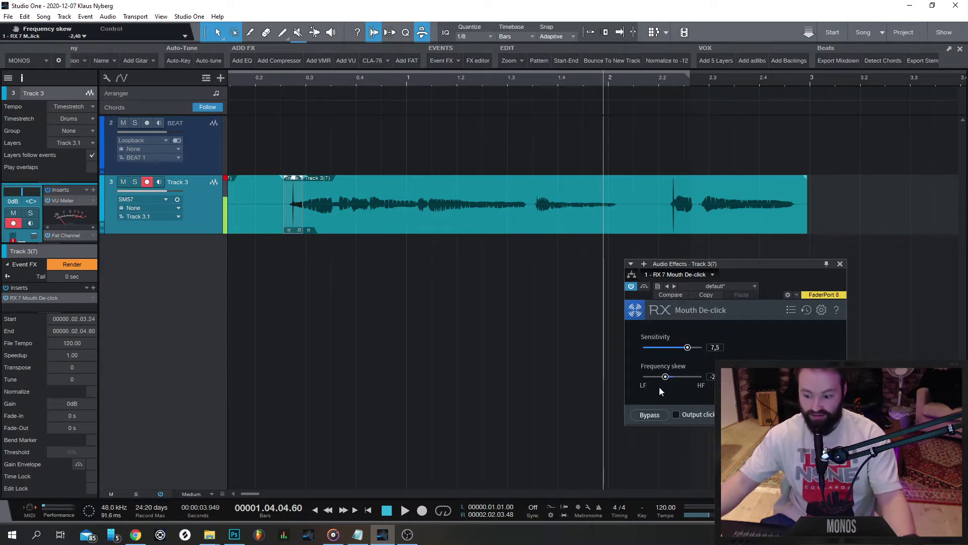
{"action": "left_click", "coordinate": [687, 414]}
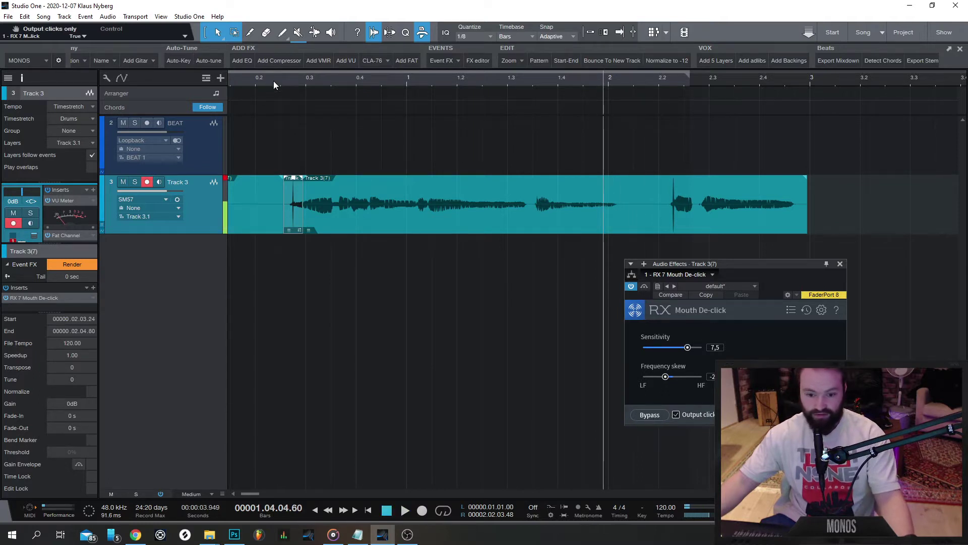
{"action": "left_click", "coordinate": [273, 80]}
{"action": "left_click", "coordinate": [675, 414]}
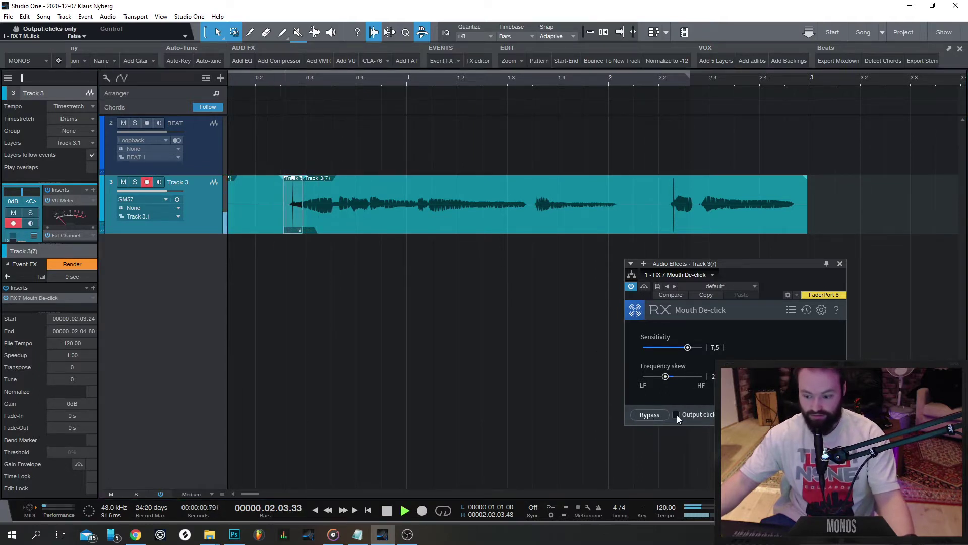
{"action": "key", "text": "space"}
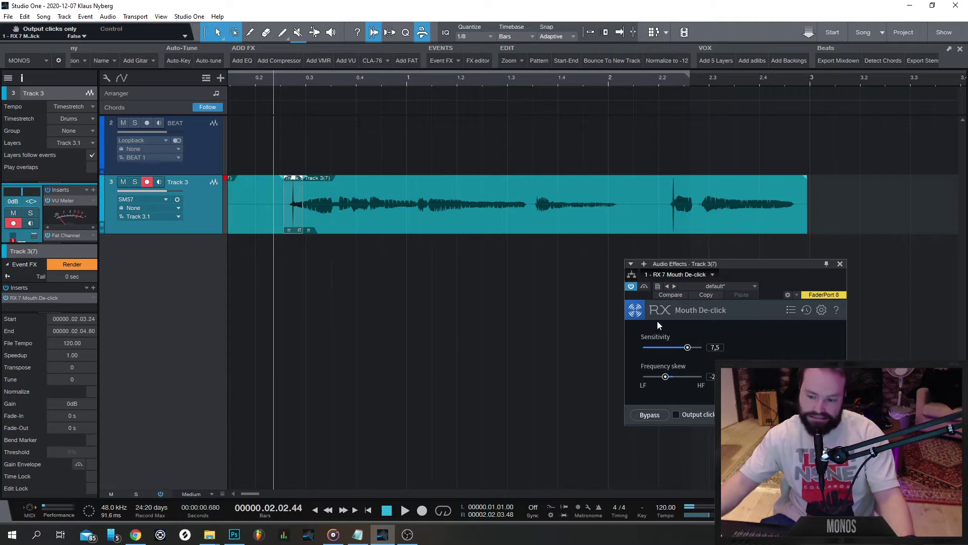
Step: Set Mouth De-click's Sensitivity to 5.8 and render the effect into the click event
{"action": "left_click_drag", "start_coordinate": [689, 352], "coordinate": [678, 349]}
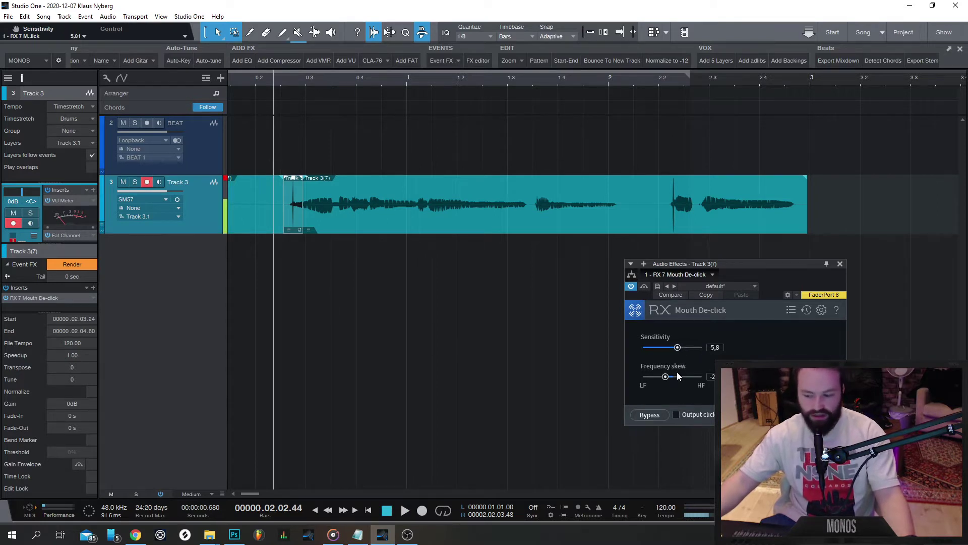
{"action": "left_click", "coordinate": [80, 266]}
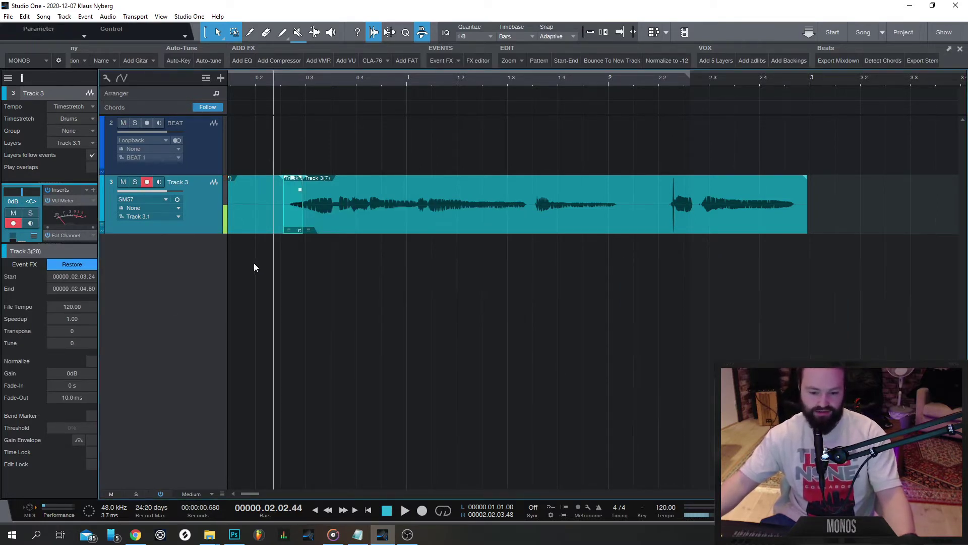
{"action": "left_click", "coordinate": [316, 222]}
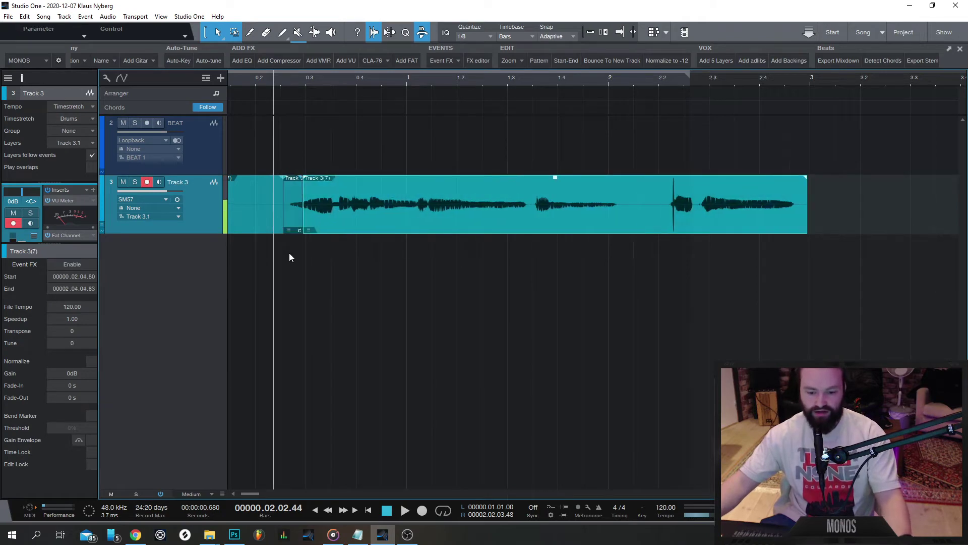
Step: Play back the take from just before the de-clicked event to check the repair and the following phrases
{"action": "scroll", "coordinate": [289, 253], "scroll_direction": "up", "scroll_amount": 3}
{"action": "key", "text": "space"}
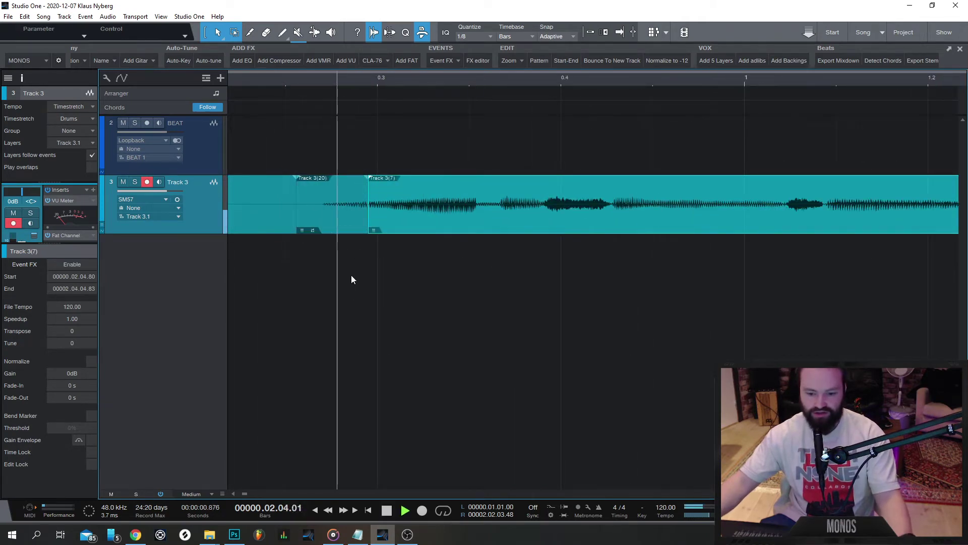
{"action": "scroll", "coordinate": [352, 276], "scroll_direction": "down", "scroll_amount": 5}
{"action": "key", "text": "space"}
{"action": "key", "text": "space"}
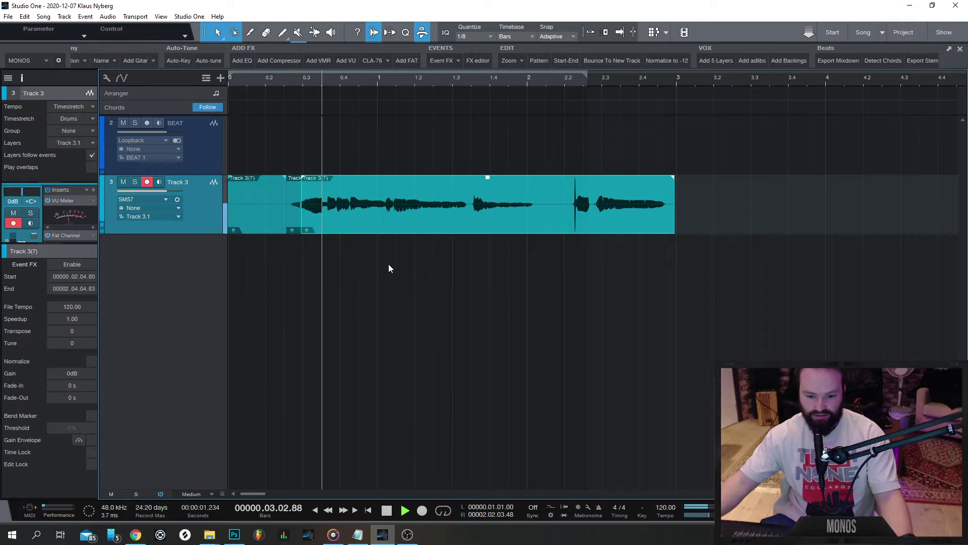
{"action": "key", "text": "space"}
{"action": "key", "text": "space"}
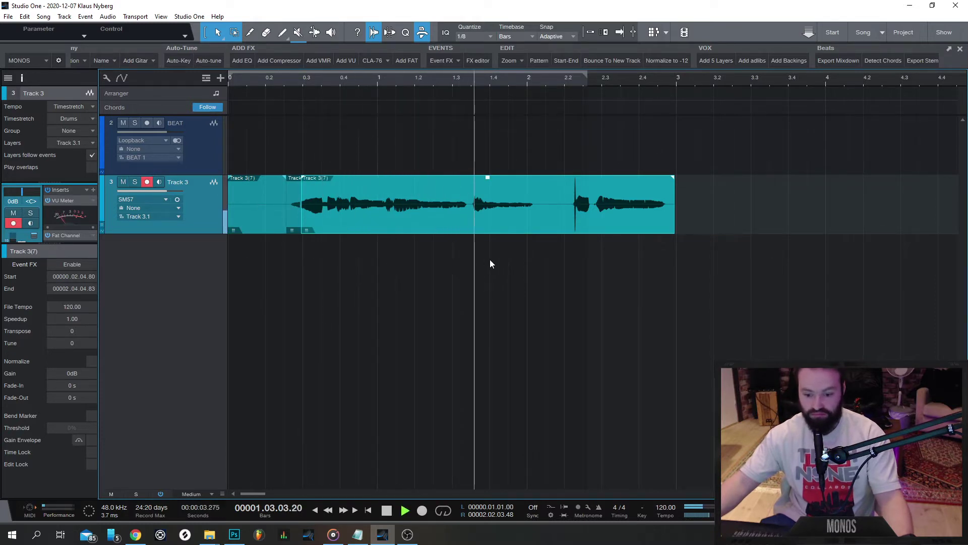
{"action": "key", "text": "space"}
Step: Split the plosive section of the vocal, from 1.03.02.80 to 1.04.01.76, into its own event
{"action": "scroll", "coordinate": [524, 283], "scroll_direction": "up", "scroll_amount": 3}
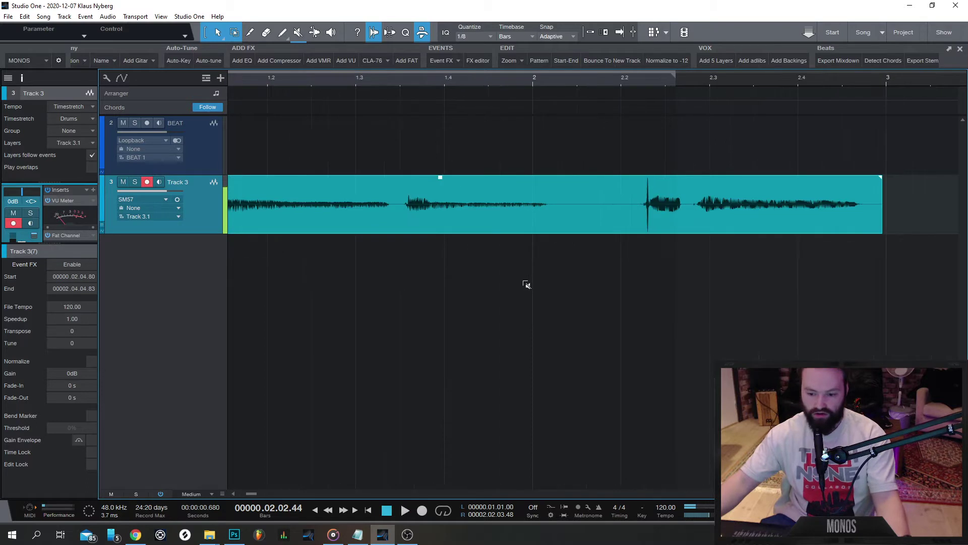
{"action": "left_click", "coordinate": [400, 206]}
{"action": "left_click_drag", "start_coordinate": [398, 205], "coordinate": [458, 197]}
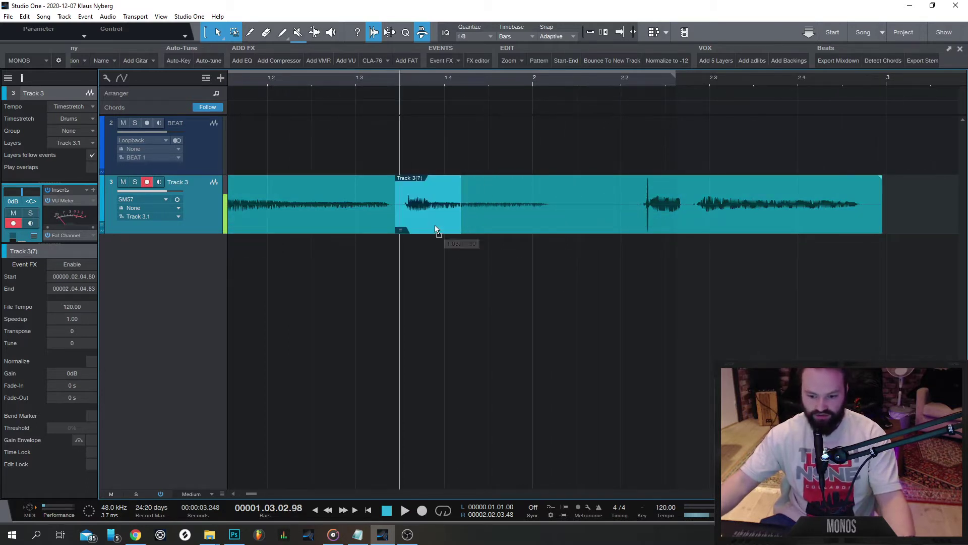
{"action": "key", "text": "ctrl+alt+x"}
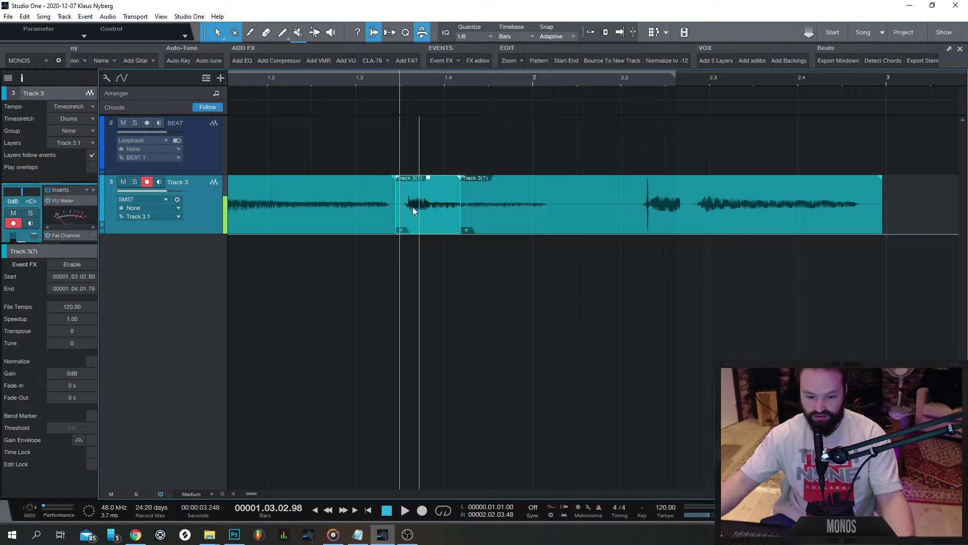
Step: Enable Event FX on the plosive event and insert the RX 7 De-plosive plug-in
{"action": "left_click", "coordinate": [78, 267]}
{"action": "left_click", "coordinate": [91, 286]}
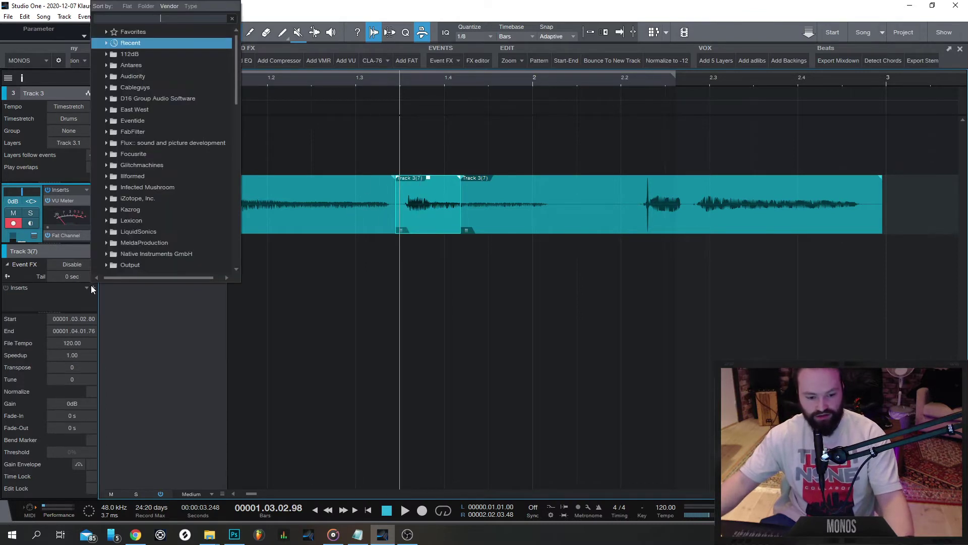
{"action": "type", "text": "plo"}
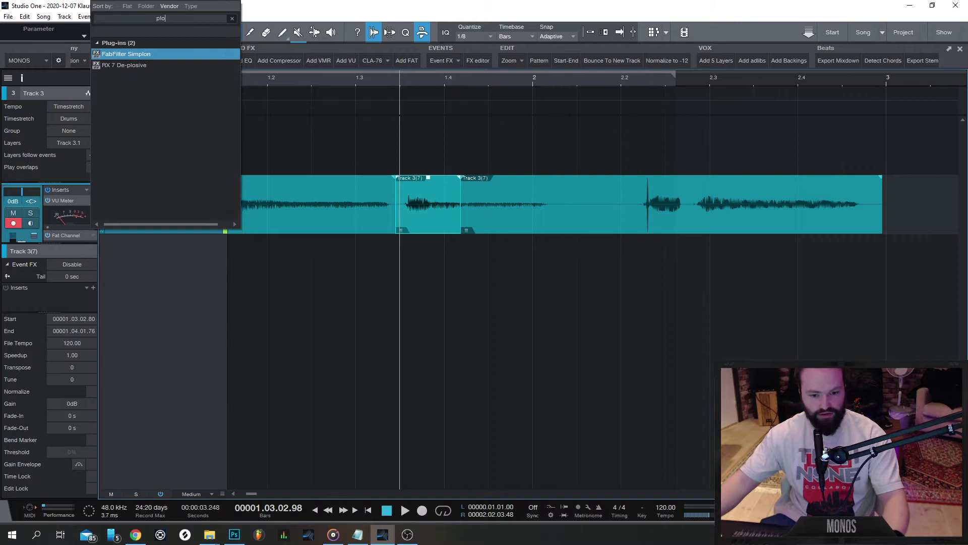
{"action": "double_click", "coordinate": [143, 73]}
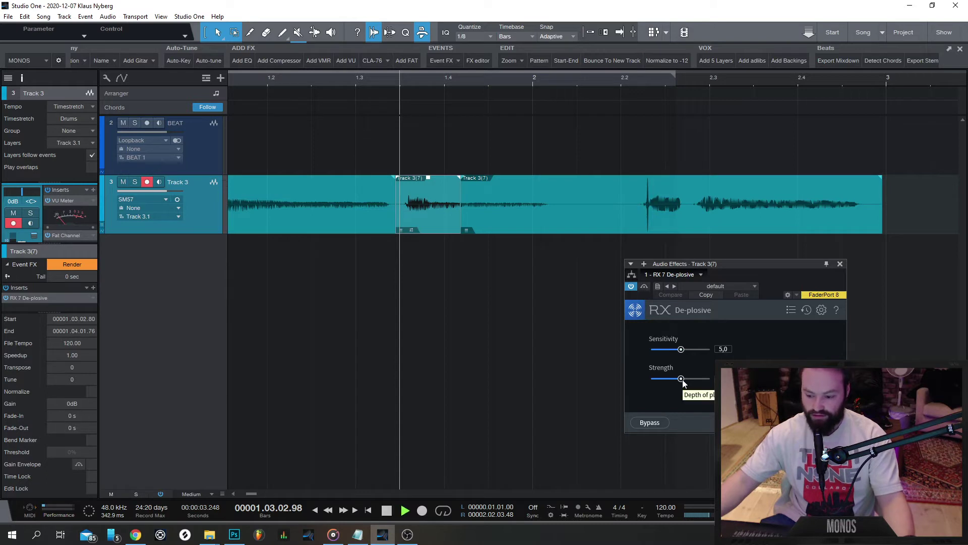
Step: Compare the plosive passage with De-plosive active and bypassed, and render the effect into the event with bypass off
{"action": "key", "text": "space"}
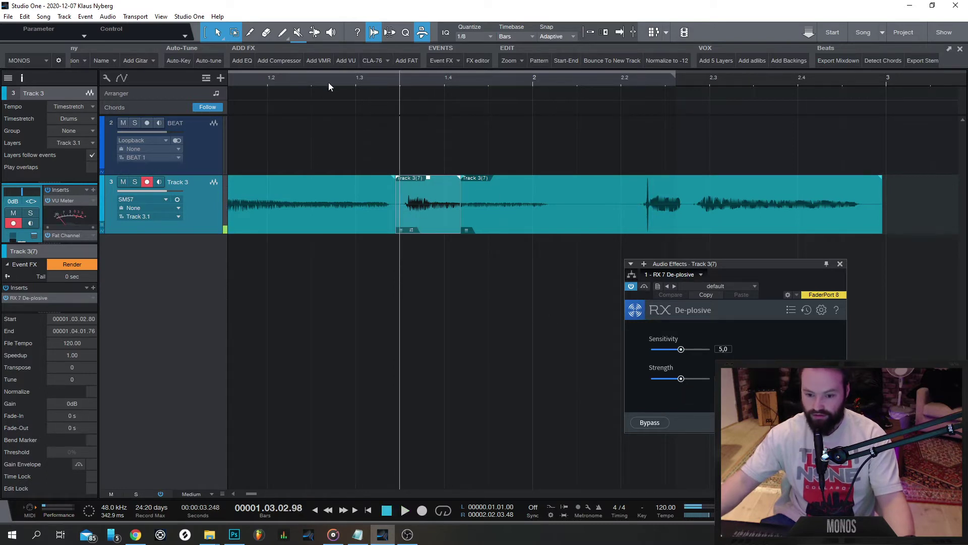
{"action": "left_click", "coordinate": [329, 84]}
{"action": "key", "text": "space"}
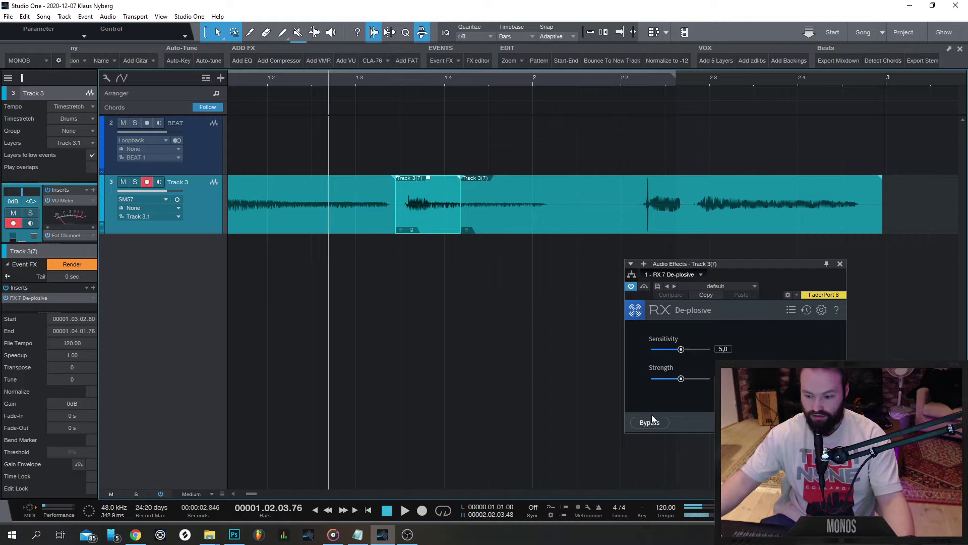
{"action": "left_click", "coordinate": [651, 423]}
{"action": "key", "text": "space"}
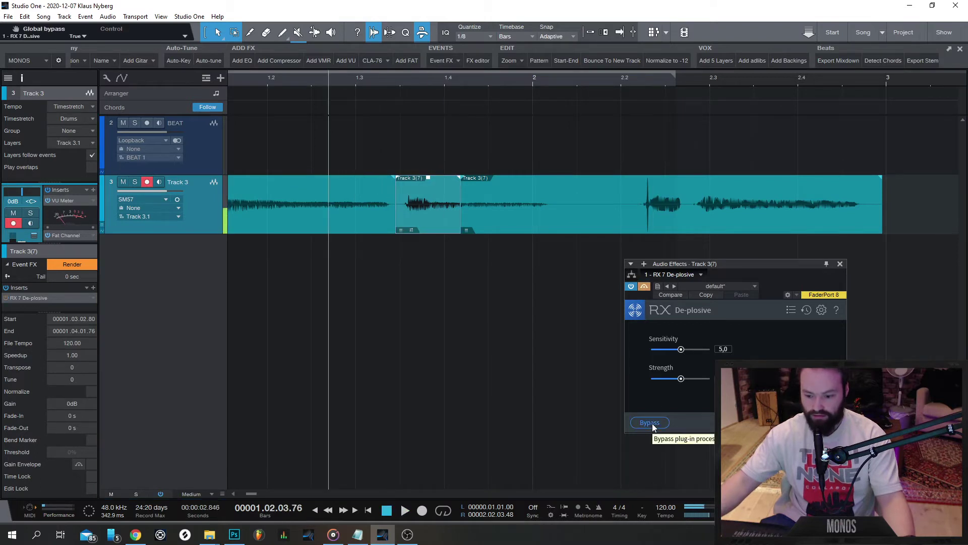
{"action": "left_click", "coordinate": [650, 422]}
{"action": "left_click", "coordinate": [79, 261]}
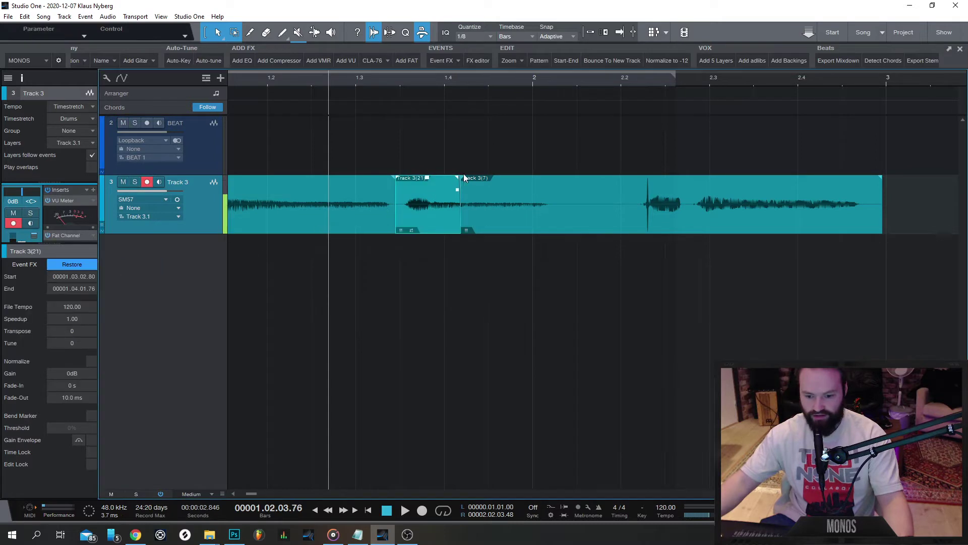
Step: Play back the vocal across the rendered de-plosive event to check the repair
{"action": "key", "text": "space"}
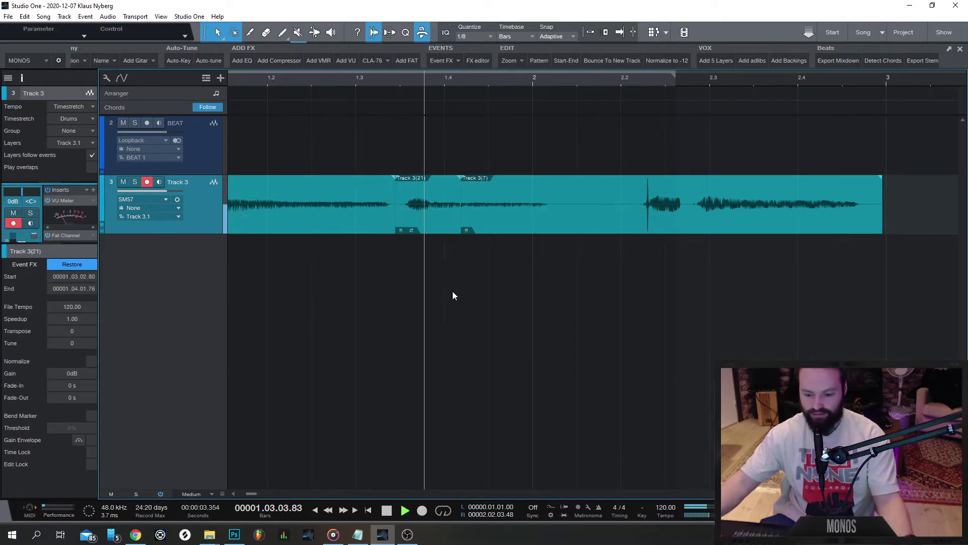
{"action": "scroll", "coordinate": [622, 266], "scroll_direction": "down", "scroll_amount": 3}
{"action": "key", "text": "space"}
Step: Solo the vocal track and audition the sustained tail after the de-plosive event, starting from 1.04.02.82
{"action": "scroll", "coordinate": [444, 240], "scroll_direction": "up", "scroll_amount": 2}
{"action": "scroll", "coordinate": [521, 247], "scroll_direction": "up", "scroll_amount": 3}
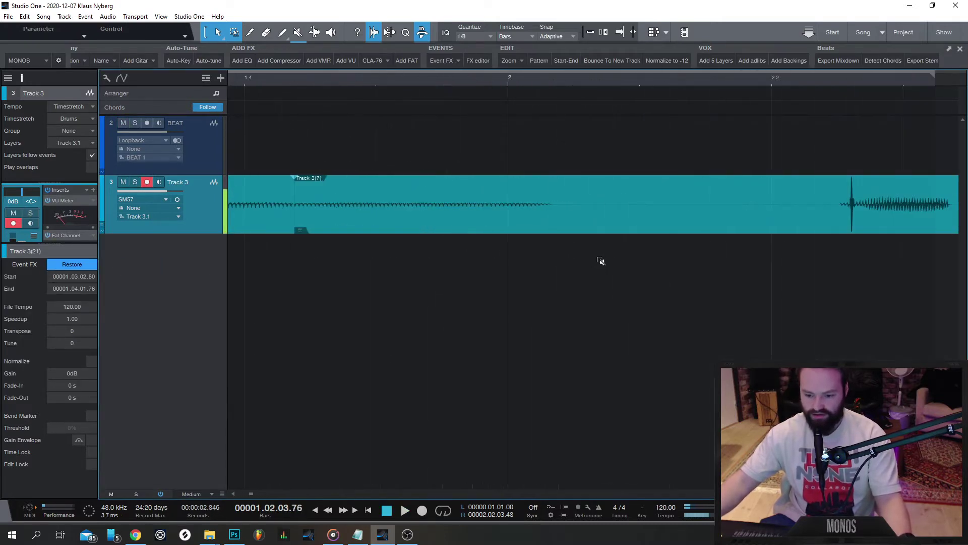
{"action": "left_click", "coordinate": [461, 83]}
{"action": "key", "text": "s"}
{"action": "key", "text": "space"}
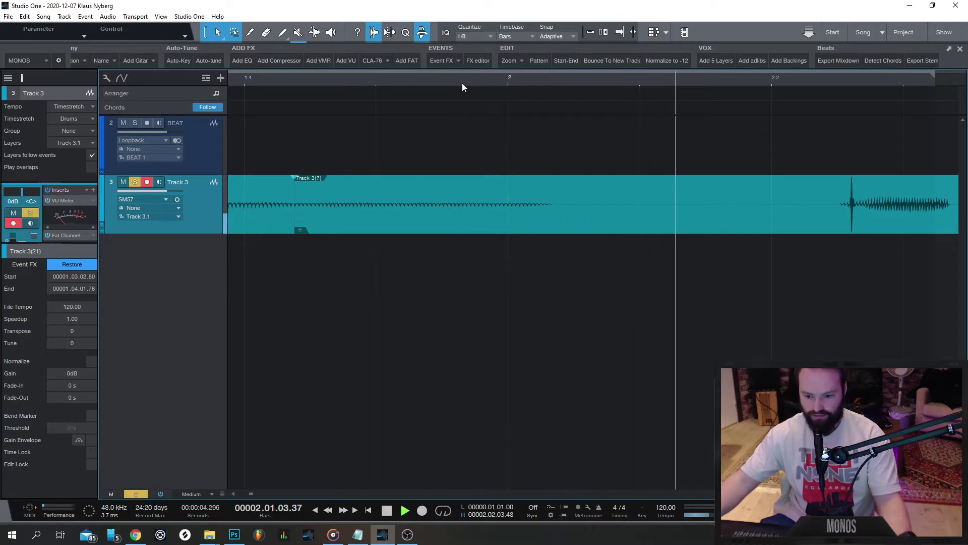
{"action": "key", "text": "space"}
{"action": "key", "text": "space"}
{"action": "key", "text": "space"}
{"action": "left_click", "coordinate": [364, 78]}
{"action": "key", "text": "space"}
{"action": "key", "text": "space"}
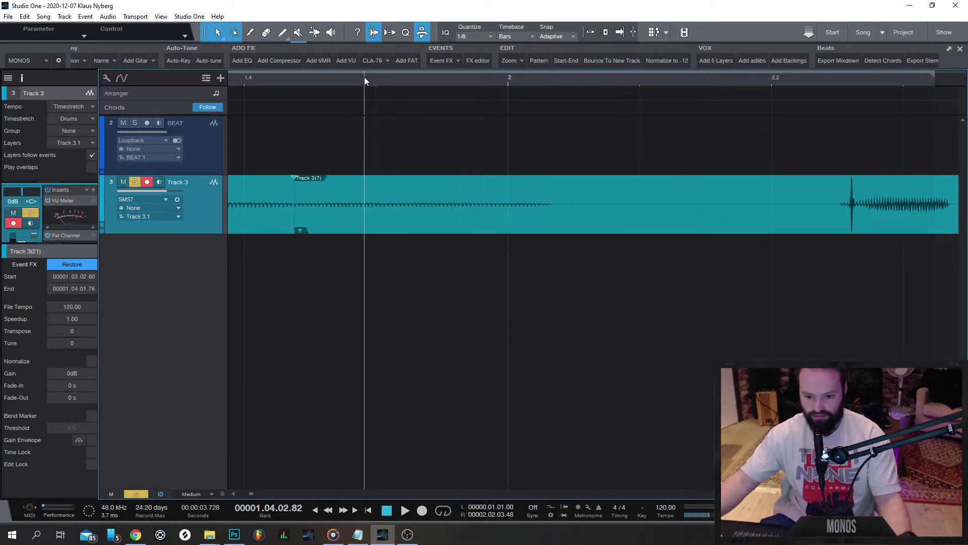
{"action": "scroll", "coordinate": [437, 212], "scroll_direction": "up", "scroll_amount": 3}
{"action": "key", "text": "space"}
{"action": "key", "text": "space"}
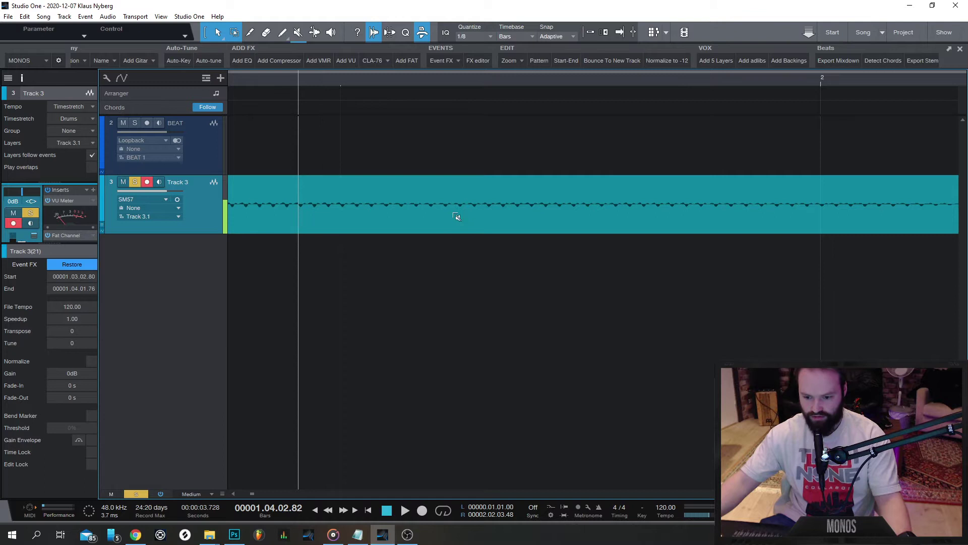
{"action": "scroll", "coordinate": [468, 228], "scroll_direction": "down", "scroll_amount": 3}
{"action": "left_click_drag", "start_coordinate": [422, 190], "coordinate": [675, 190]}
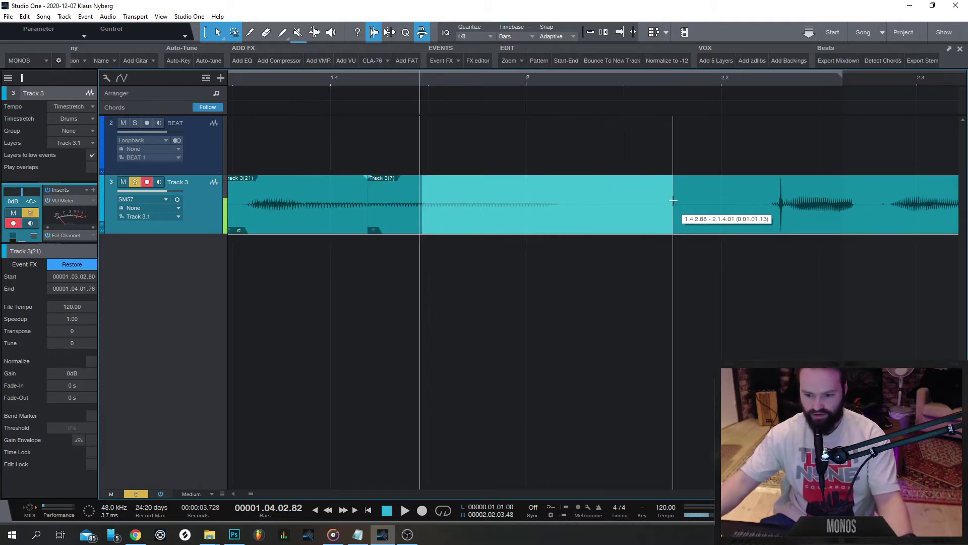
{"action": "left_click", "coordinate": [423, 187]}
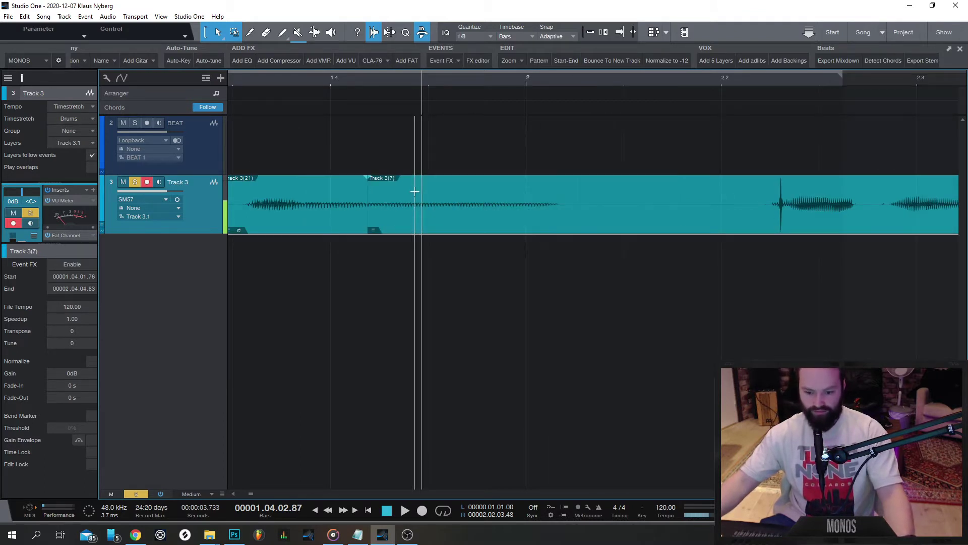
{"action": "left_click_drag", "start_coordinate": [423, 187], "coordinate": [675, 189]}
{"action": "key", "text": "alt+x"}
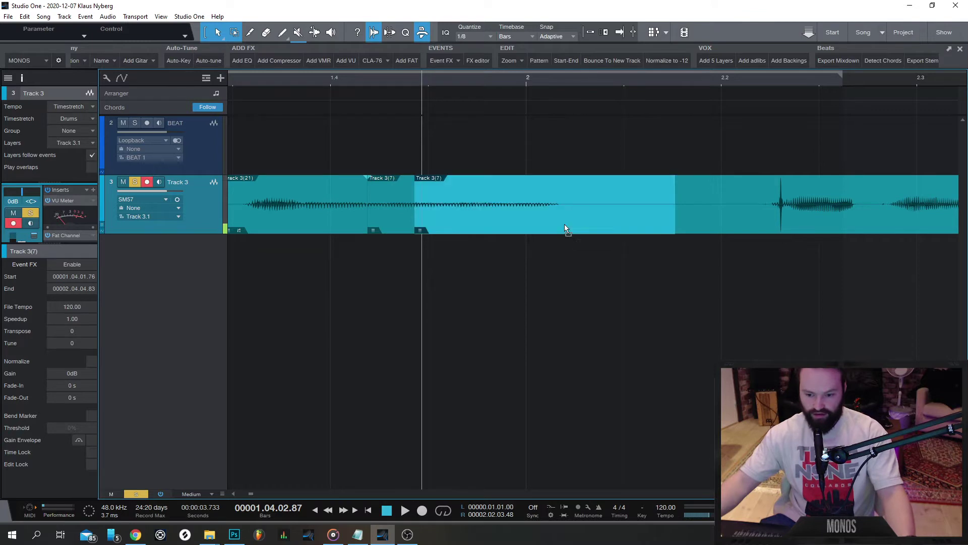
{"action": "left_click", "coordinate": [80, 266]}
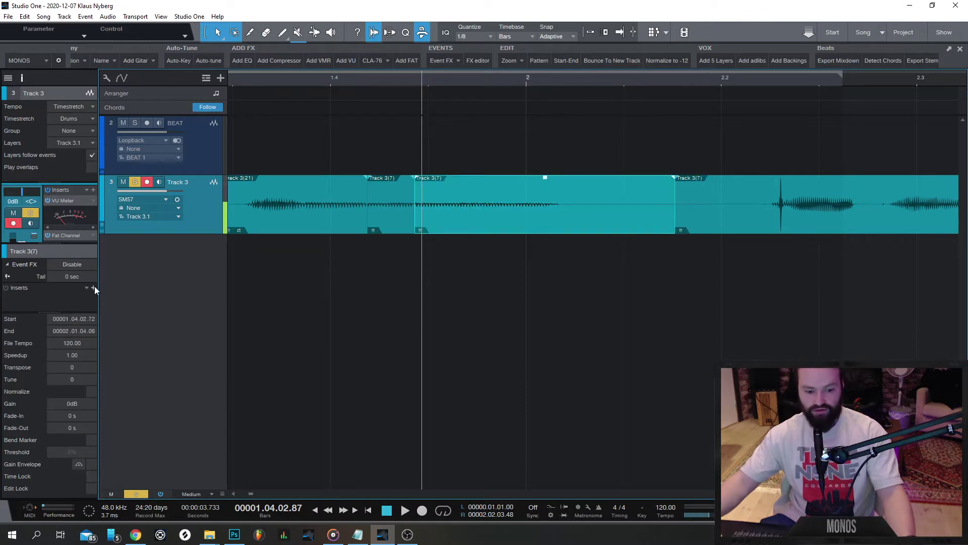
{"action": "left_click", "coordinate": [94, 287]}
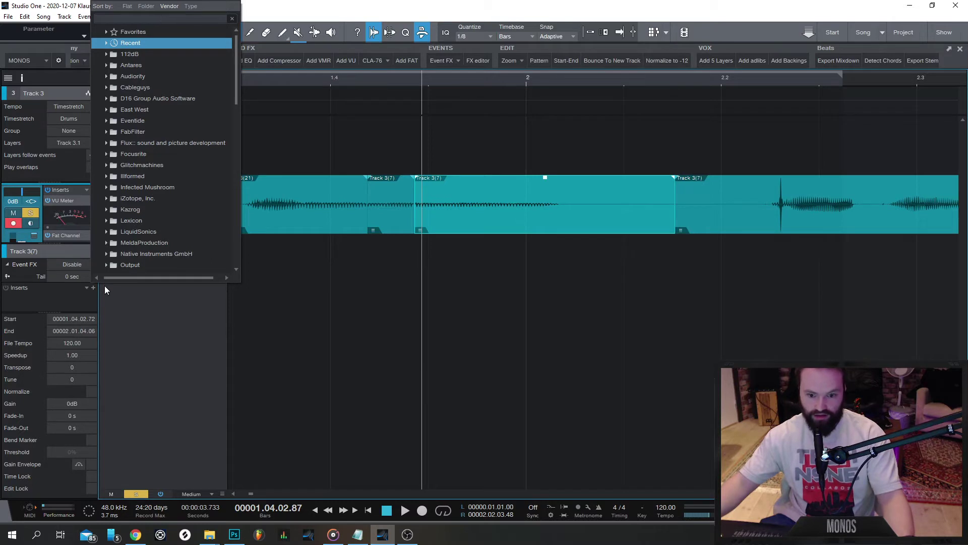
{"action": "left_click", "coordinate": [483, 320]}
{"action": "key", "text": "ctrl+z"}
{"action": "key", "text": "ctrl+z"}
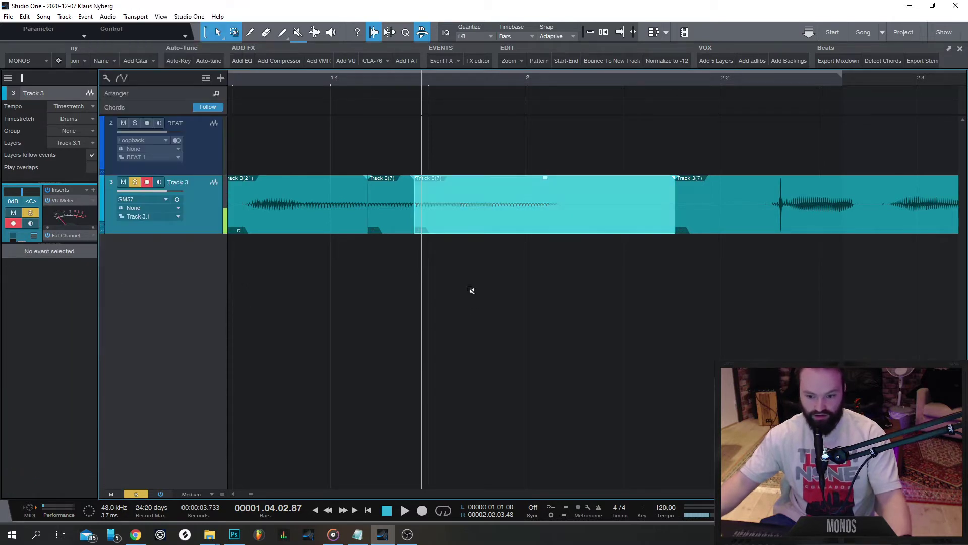
{"action": "key", "text": "ctrl+z"}
Step: Enlarge the vocal track and set the loop range from 1.04.03.52 to 1.04.03.89 over the sustained tail
{"action": "scroll", "coordinate": [463, 278], "scroll_direction": "up", "scroll_amount": 3}
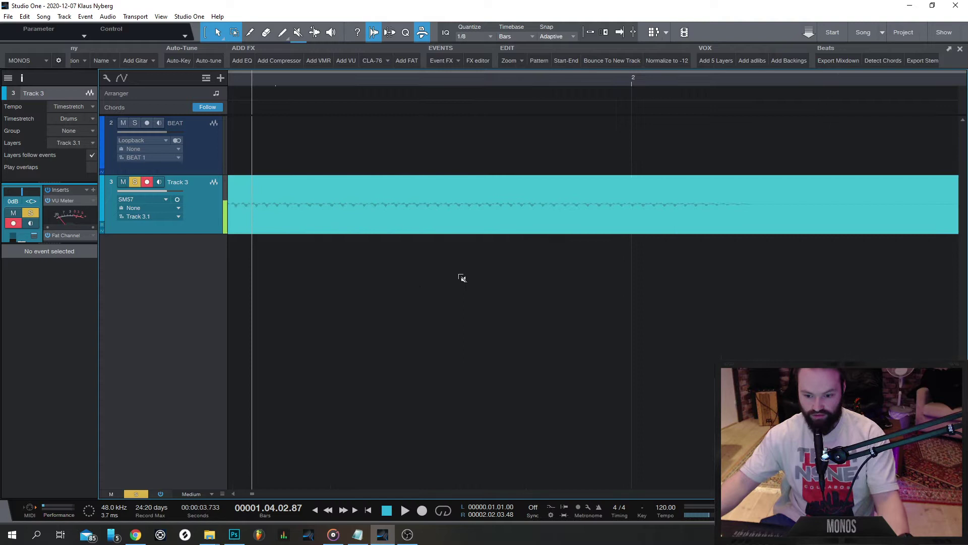
{"action": "scroll", "coordinate": [355, 281], "scroll_direction": "up", "scroll_amount": 5}
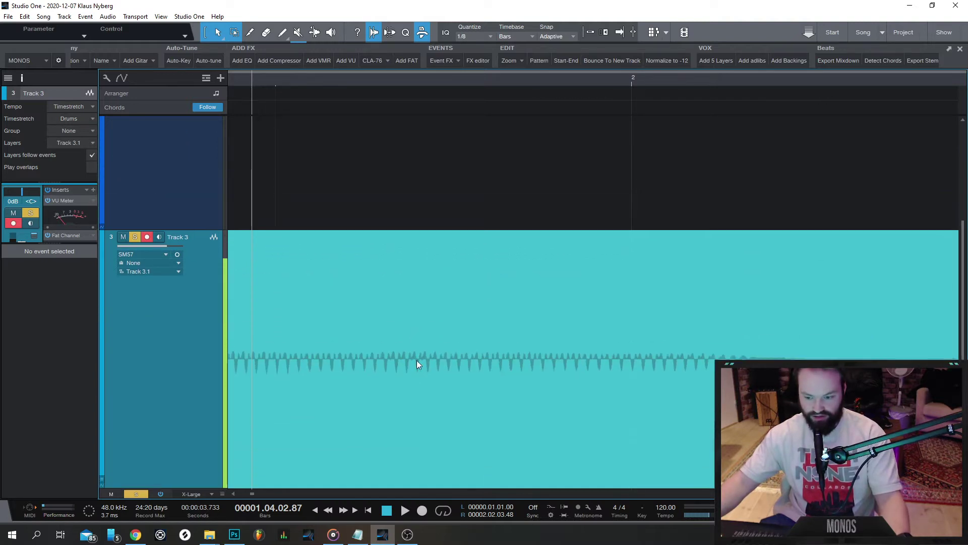
{"action": "scroll", "coordinate": [417, 360], "scroll_direction": "down", "scroll_amount": 1}
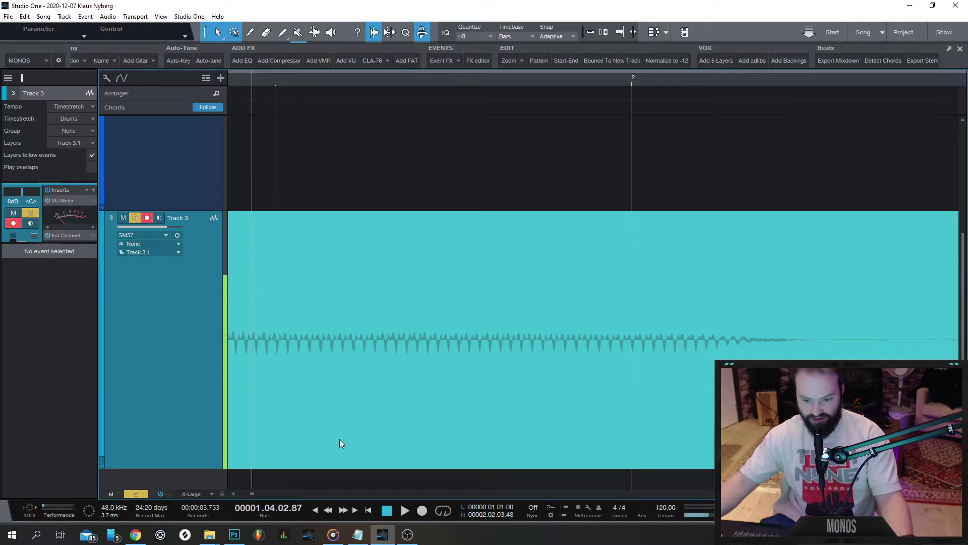
{"action": "left_click", "coordinate": [411, 337]}
{"action": "left_click_drag", "start_coordinate": [388, 336], "coordinate": [427, 337]}
{"action": "left_click_drag", "start_coordinate": [372, 75], "coordinate": [435, 76]}
{"action": "key", "text": "space"}
{"action": "key", "text": "space"}
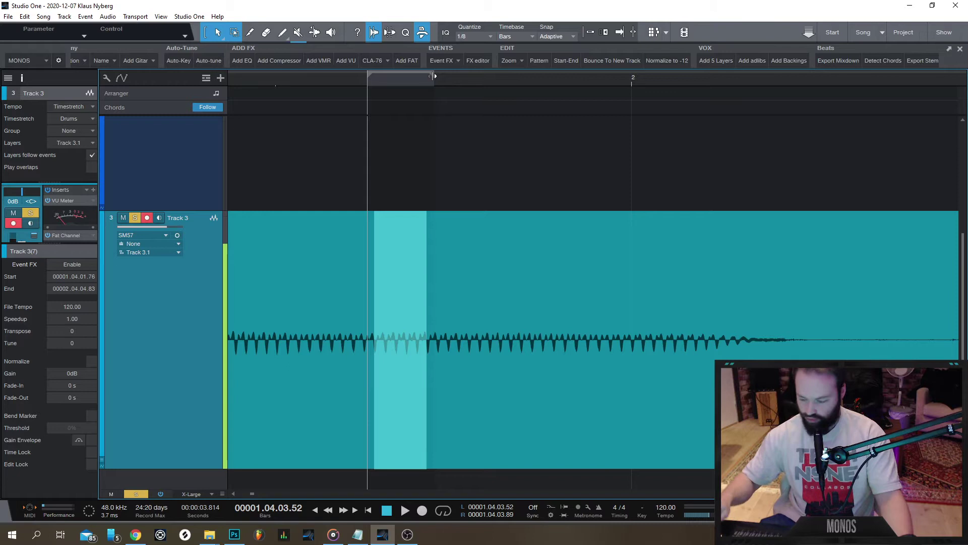
Step: Extend the loop start back to 1.04.03.10, play the looped passage and inspect its waveform up close
{"action": "scroll", "coordinate": [270, 109], "scroll_direction": "down", "scroll_amount": 5}
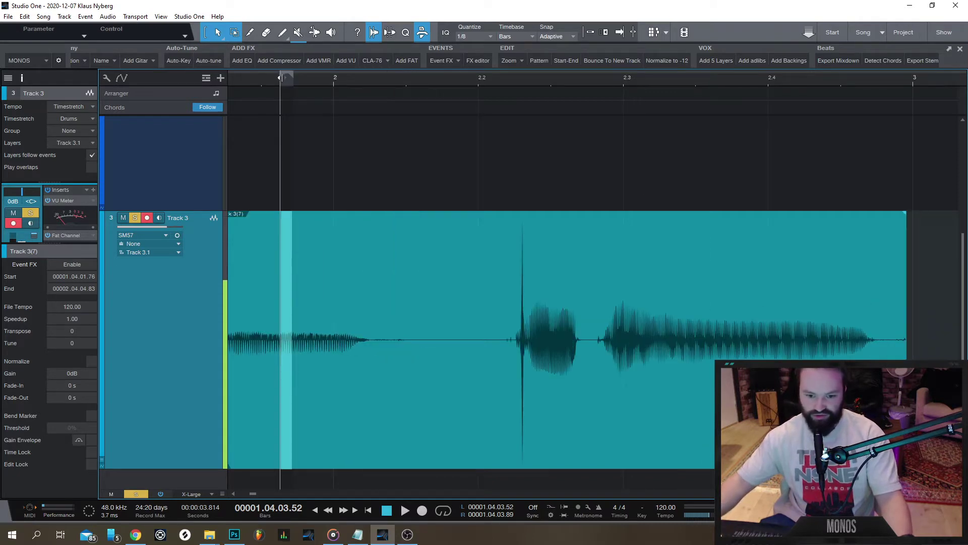
{"action": "left_click_drag", "start_coordinate": [280, 78], "coordinate": [266, 77]}
{"action": "key", "text": "space"}
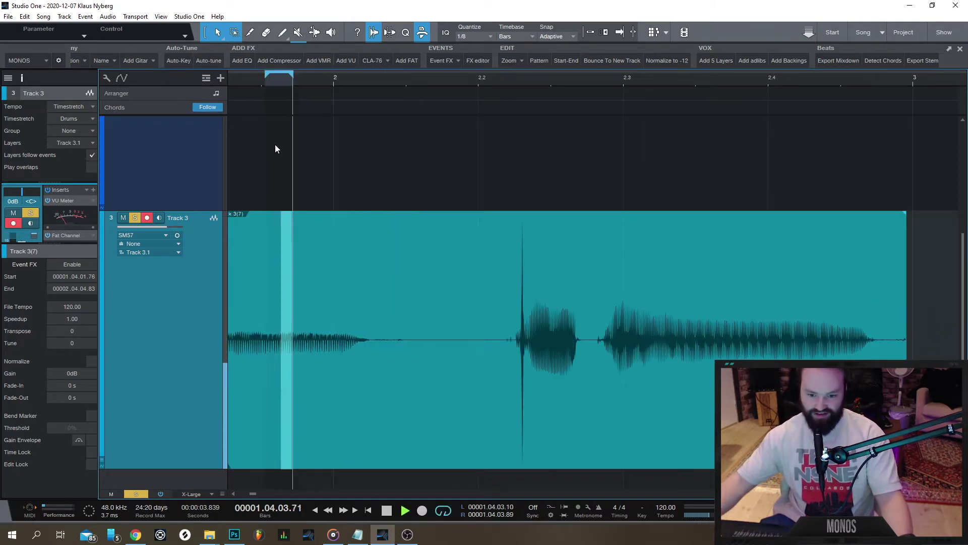
{"action": "key", "text": "space"}
{"action": "scroll", "coordinate": [282, 374], "scroll_direction": "up", "scroll_amount": 4}
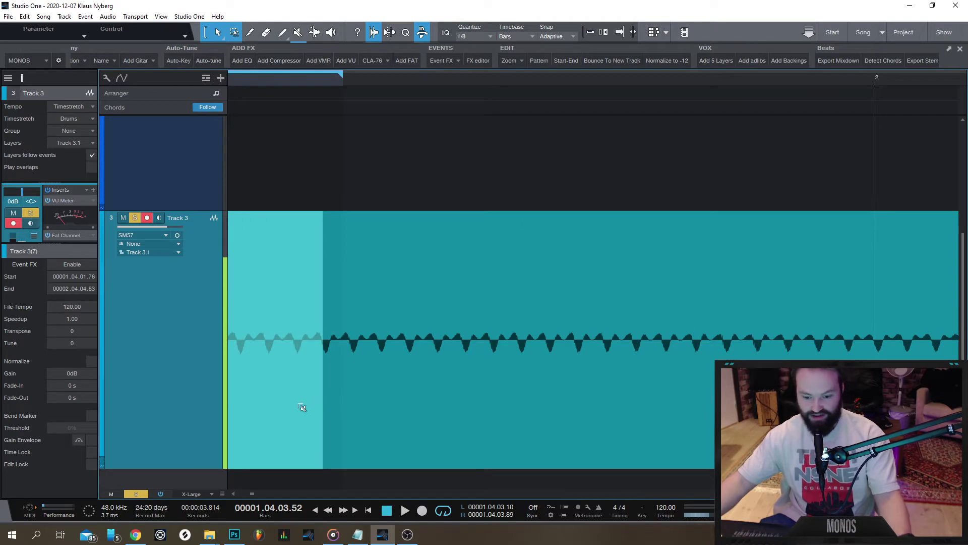
{"action": "scroll", "coordinate": [269, 394], "scroll_direction": "down", "scroll_amount": 4}
{"action": "scroll", "coordinate": [258, 365], "scroll_direction": "up", "scroll_amount": 8}
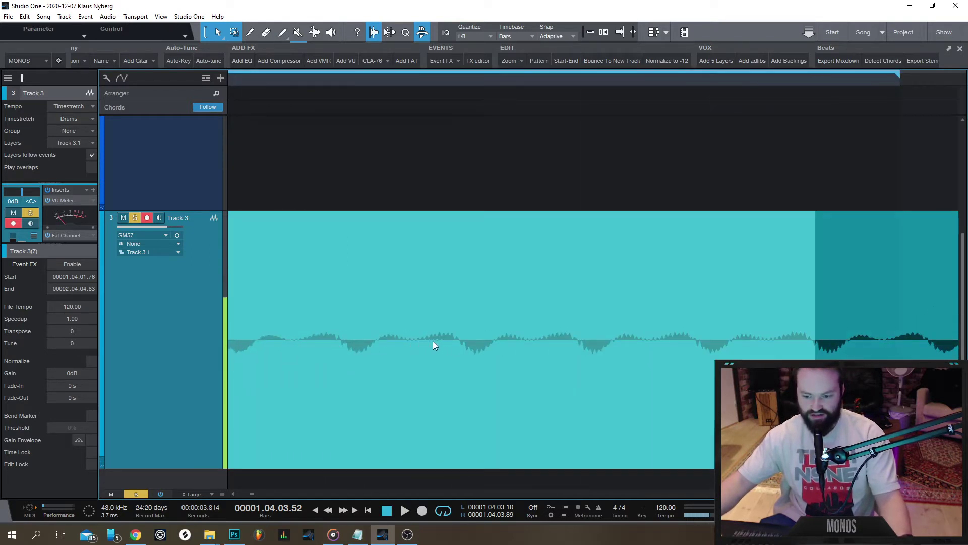
{"action": "scroll", "coordinate": [460, 373], "scroll_direction": "down", "scroll_amount": 3}
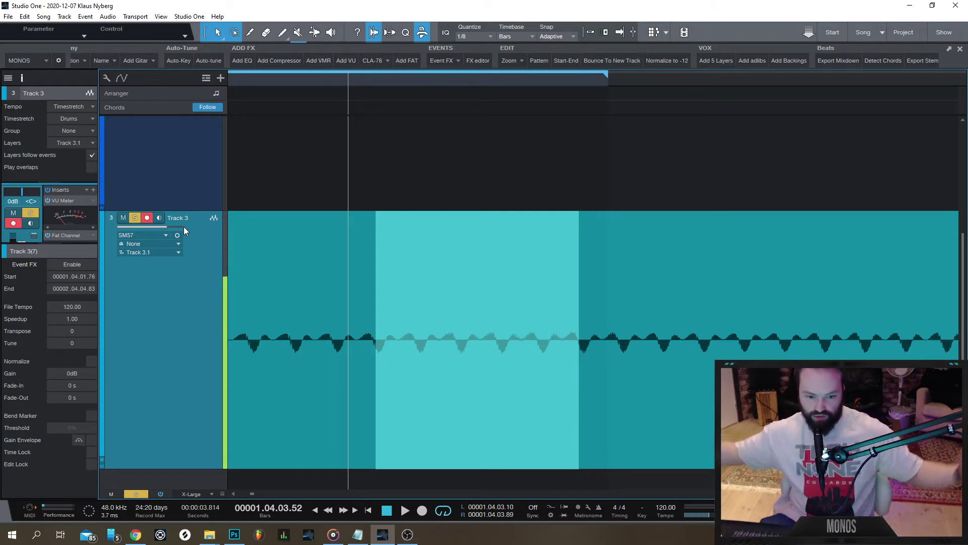
Step: Unsolo the vocal track and insert Pro EQ as an event effect on the event containing the loop
{"action": "left_click", "coordinate": [133, 219]}
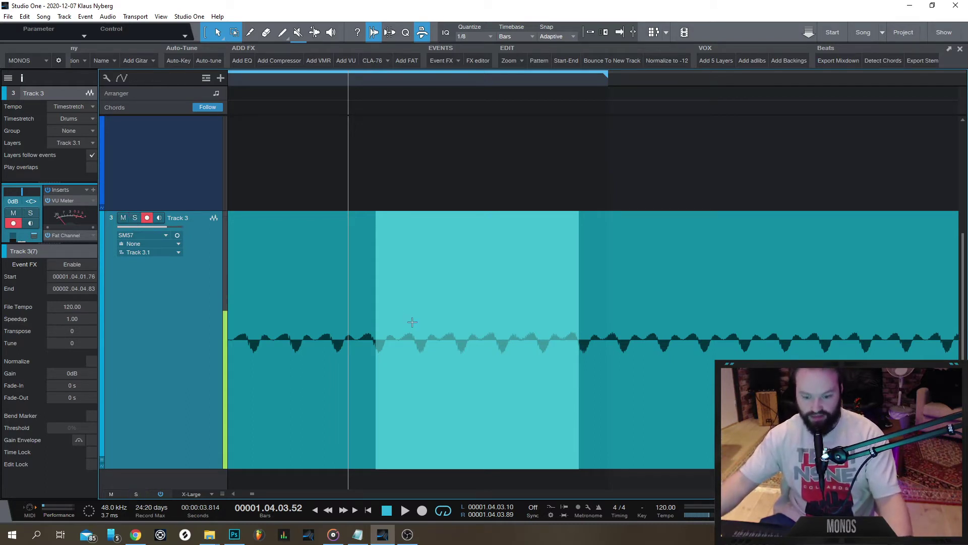
{"action": "scroll", "coordinate": [411, 343], "scroll_direction": "down", "scroll_amount": 4}
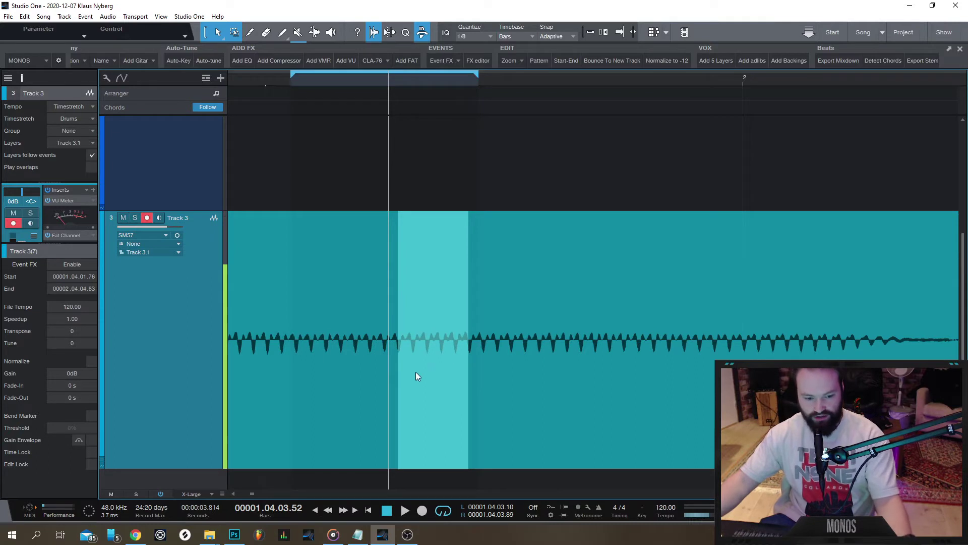
{"action": "left_click", "coordinate": [69, 264]}
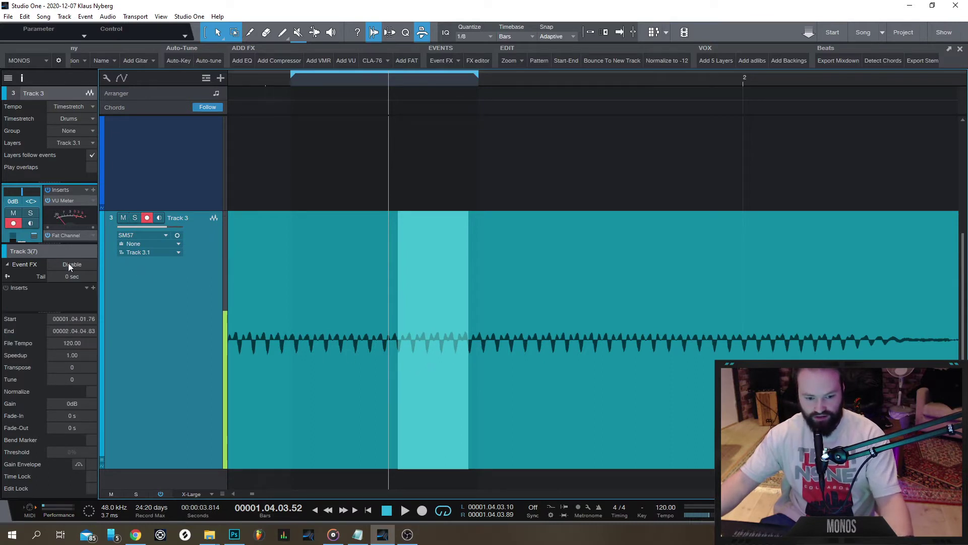
{"action": "left_click", "coordinate": [94, 288]}
{"action": "type", "text": "eq"}
{"action": "left_click", "coordinate": [148, 53]}
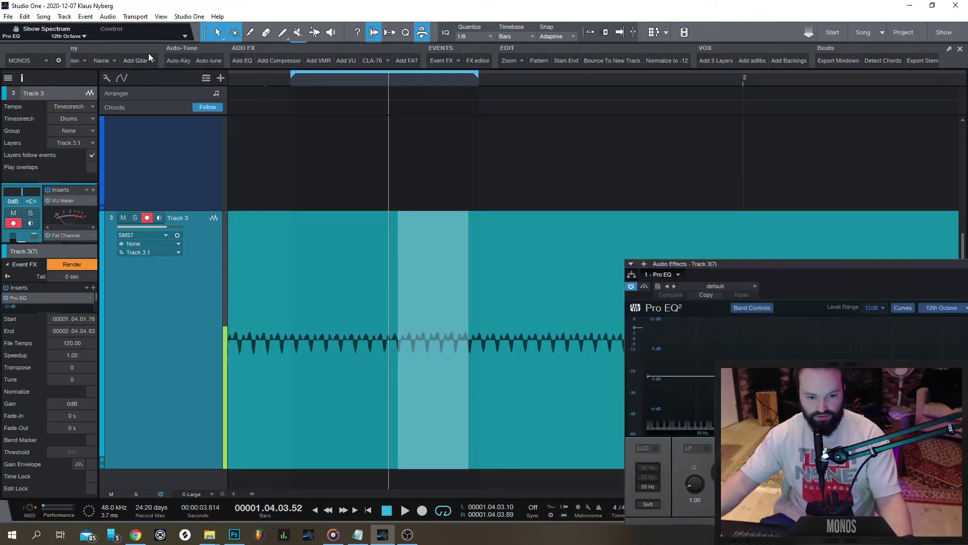
Step: Turn off Pro EQ's Auto gain and cut the MF band by 9.12 dB at 3.84 kHz with Q 2.80
{"action": "left_click_drag", "start_coordinate": [699, 266], "coordinate": [394, 129]}
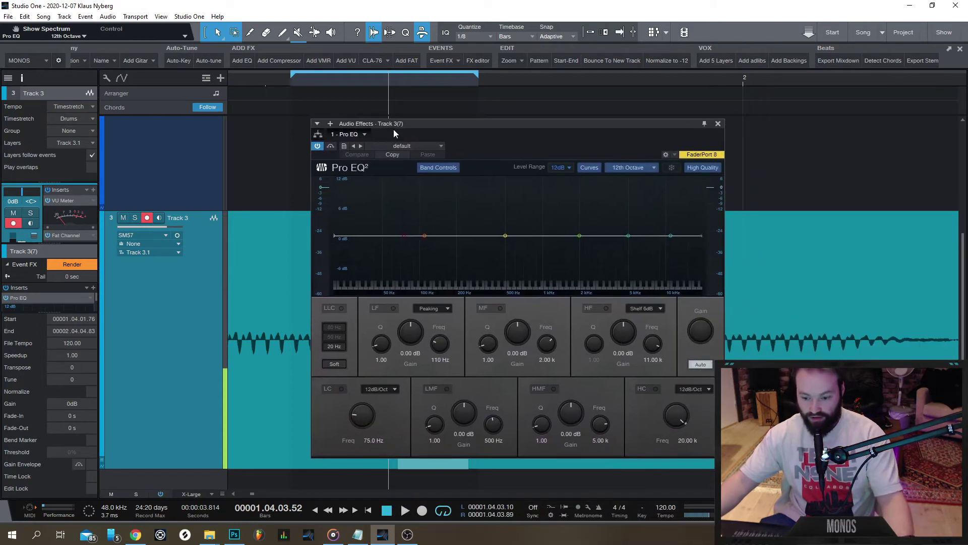
{"action": "left_click", "coordinate": [700, 364]}
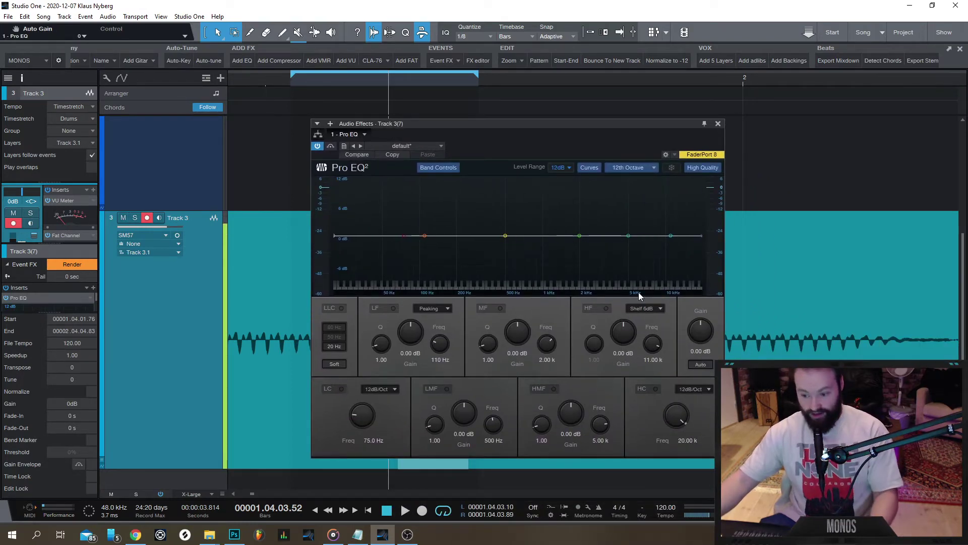
{"action": "key", "text": "space"}
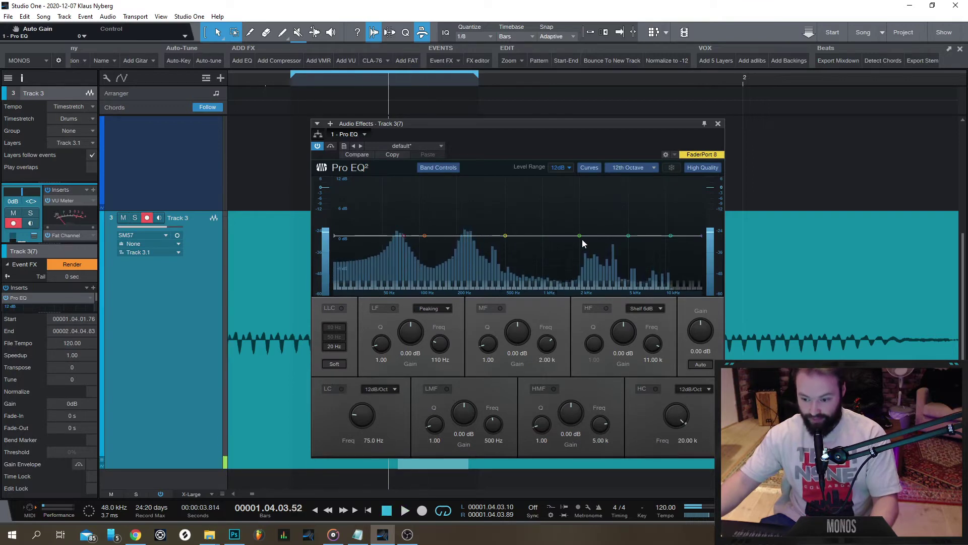
{"action": "left_click_drag", "start_coordinate": [580, 236], "coordinate": [614, 294]}
{"action": "scroll", "coordinate": [613, 267], "scroll_direction": "up", "scroll_amount": 5}
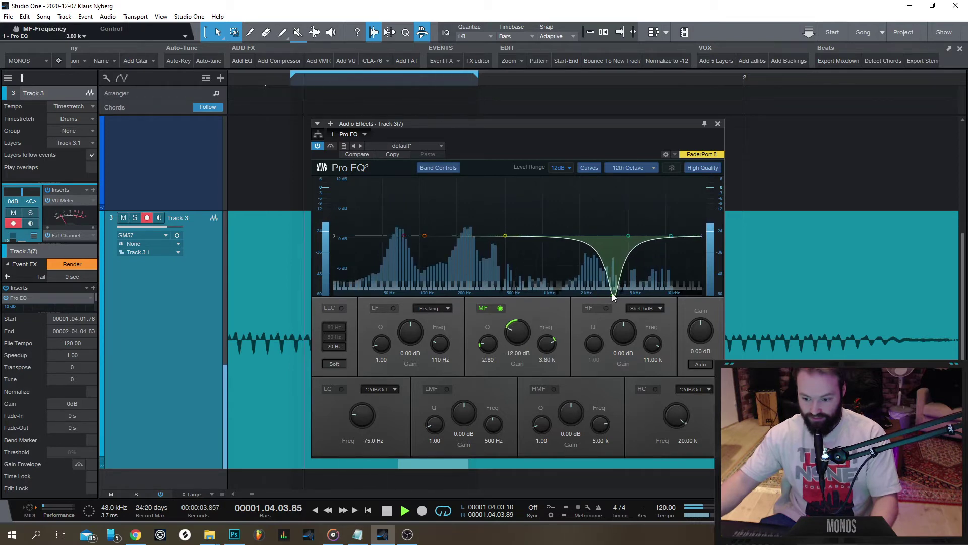
{"action": "mouse_move", "coordinate": [613, 296]}
{"action": "left_mouse_down"}
{"action": "mouse_move", "coordinate": [614, 253]}
{"action": "mouse_move", "coordinate": [614, 286]}
{"action": "left_mouse_up"}
{"action": "key", "text": "space"}
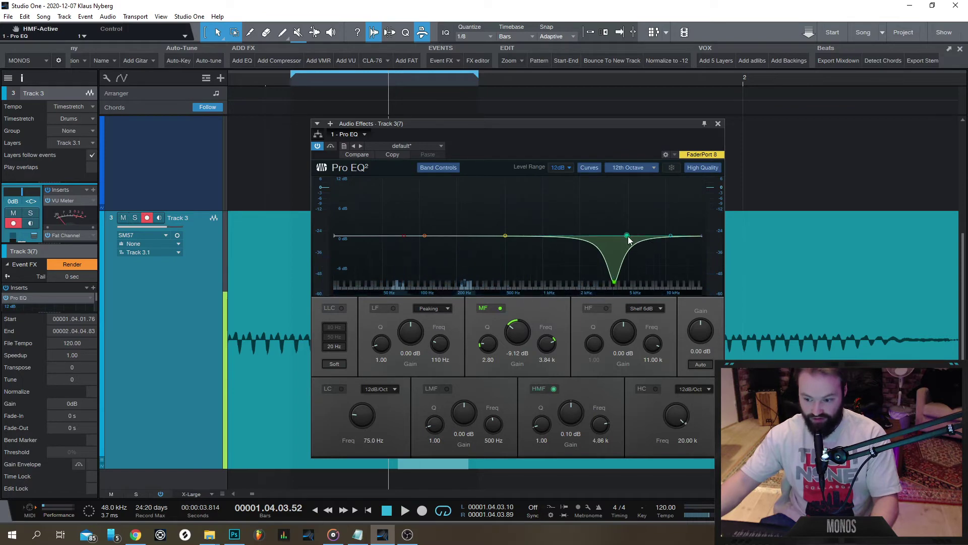
Step: Cut the HMF band by 7.93 dB at 3.09 kHz with Q 2.80 while auditioning the loop
{"action": "scroll", "coordinate": [651, 270], "scroll_direction": "up", "scroll_amount": 5}
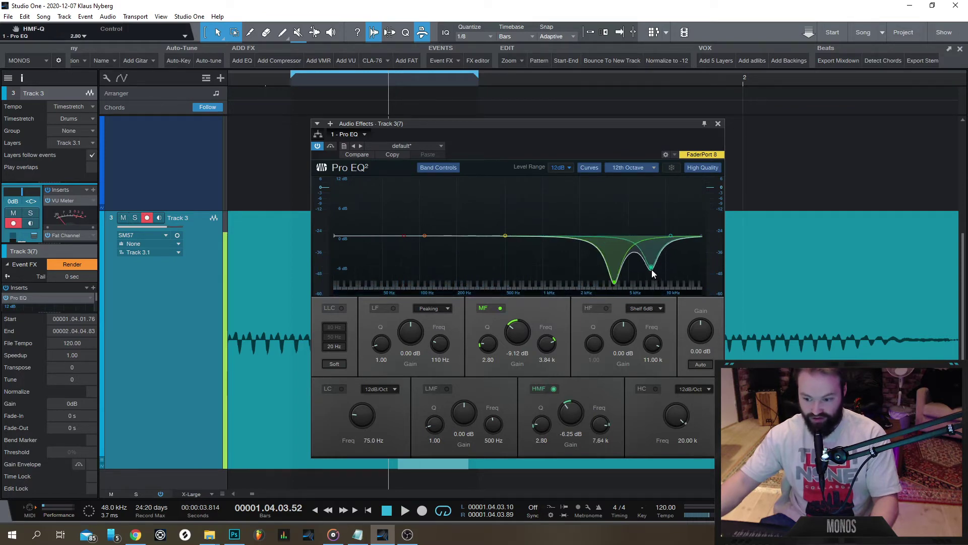
{"action": "left_click_drag", "start_coordinate": [651, 268], "coordinate": [603, 279]}
{"action": "key", "text": "space"}
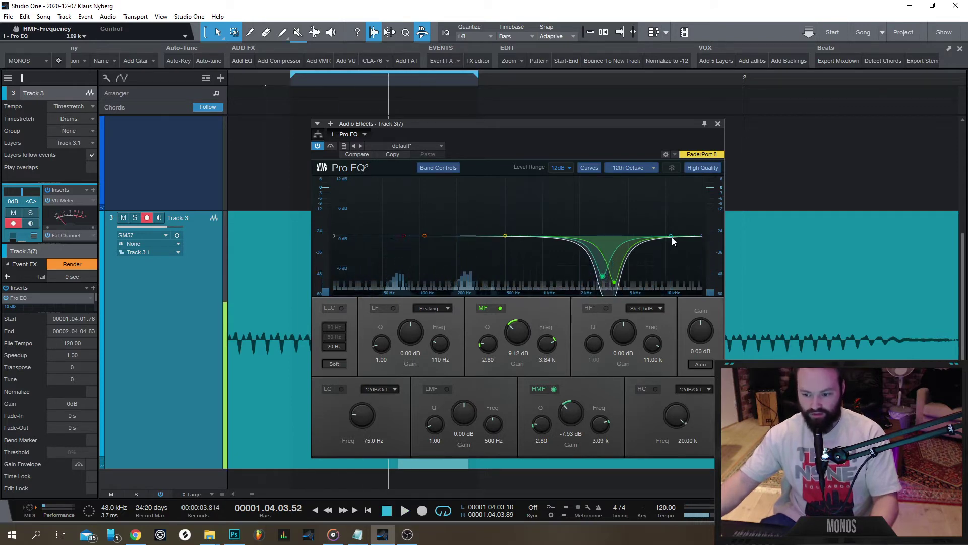
Step: Try a 3.47 dB HF shelf cut at 7.43 kHz, compare it over the loop and switch the band off
{"action": "left_click_drag", "start_coordinate": [671, 236], "coordinate": [650, 257]}
{"action": "key", "text": "space"}
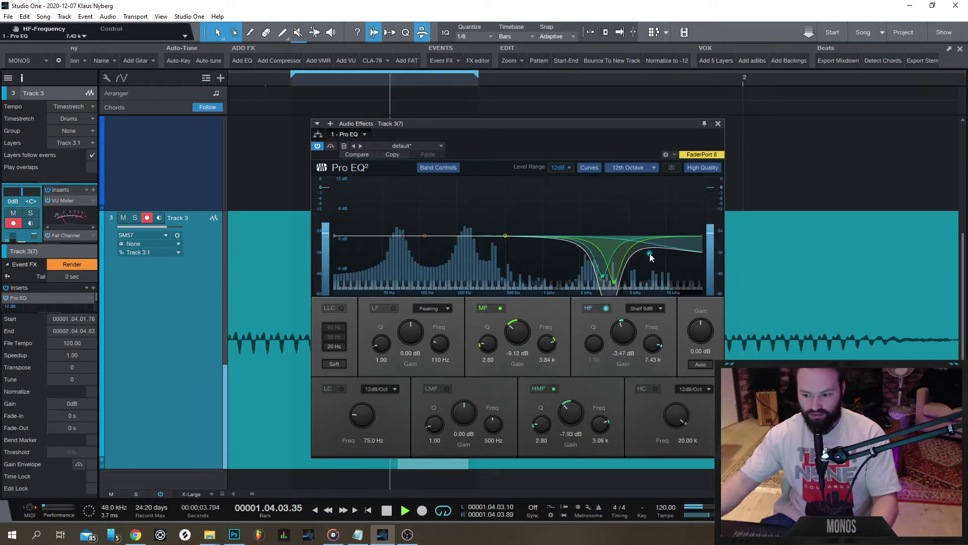
{"action": "left_click", "coordinate": [649, 253]}
{"action": "left_click", "coordinate": [649, 253]}
{"action": "left_click", "coordinate": [649, 253]}
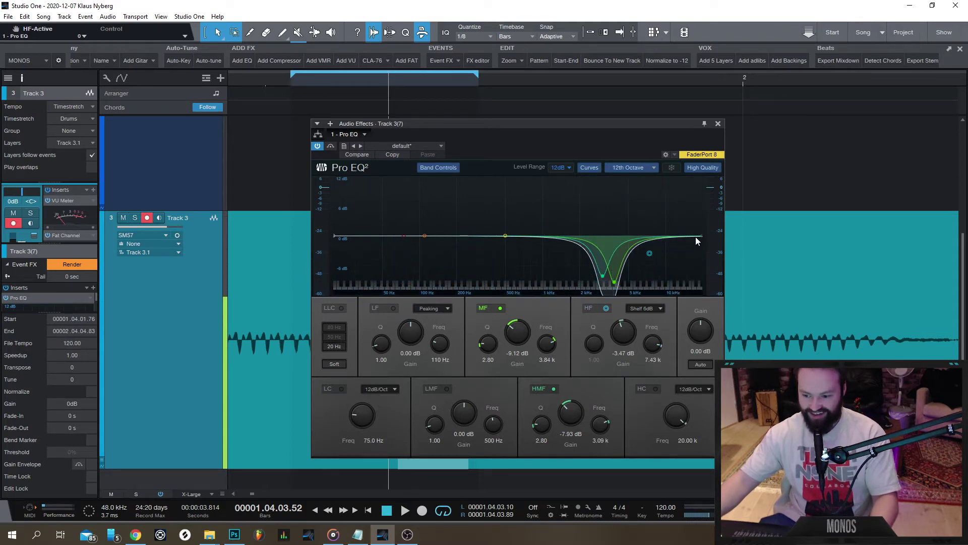
Step: Cut the LMF band by 1.29 dB at 5.65 kHz with Q 2.20, auditioning the change over the loop
{"action": "left_click_drag", "start_coordinate": [507, 240], "coordinate": [633, 328]}
{"action": "key", "text": "space"}
{"action": "key", "text": "space"}
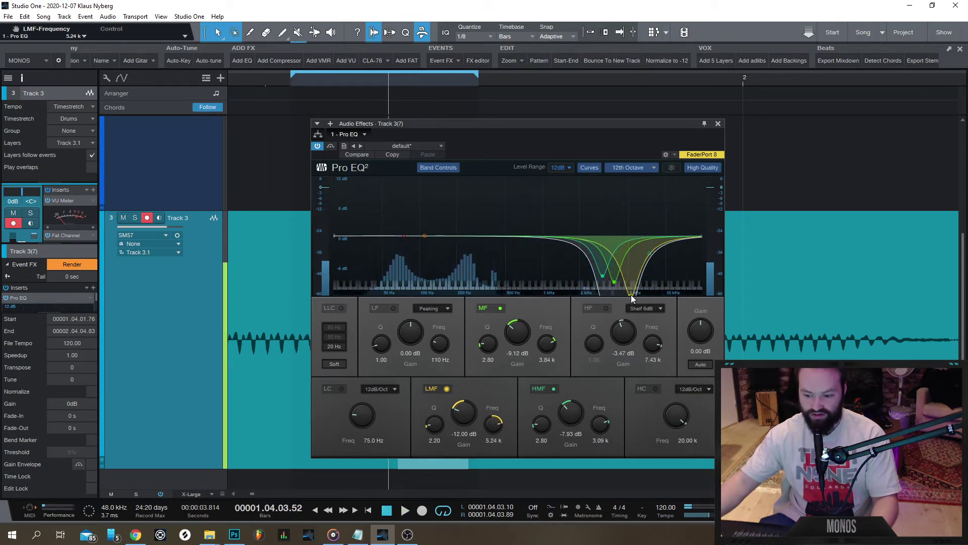
{"action": "left_click_drag", "start_coordinate": [632, 298], "coordinate": [634, 241]}
{"action": "key", "text": "space"}
{"action": "key", "text": "space"}
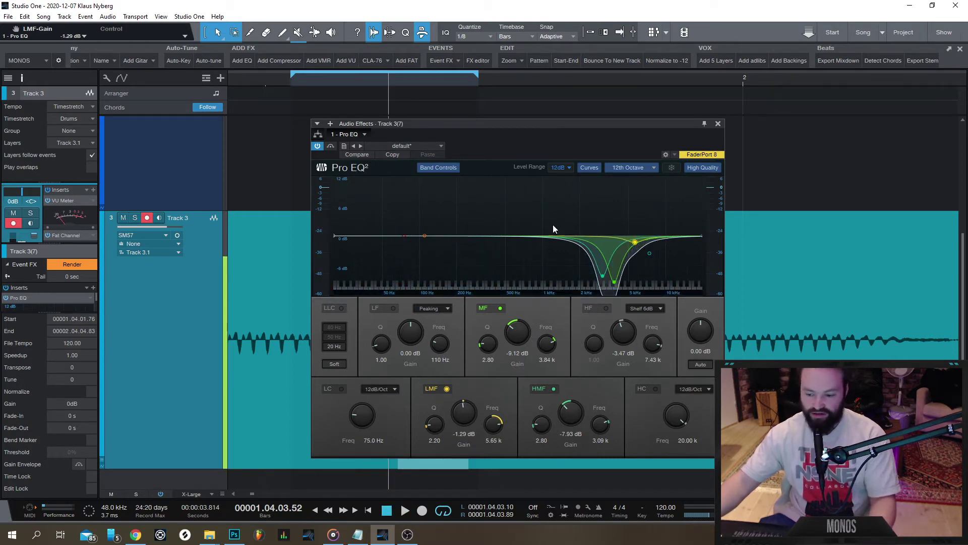
Step: Split the marked range from 1.04.03.56 to 1.04.03.85 into its own event and render its Pro EQ event effect
{"action": "left_click", "coordinate": [718, 124]}
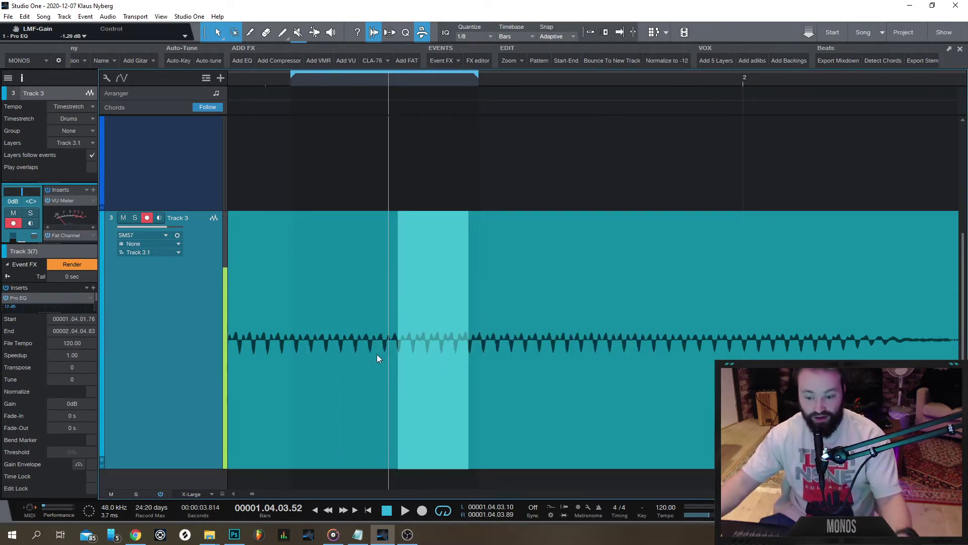
{"action": "scroll", "coordinate": [295, 350], "scroll_direction": "down", "scroll_amount": 6}
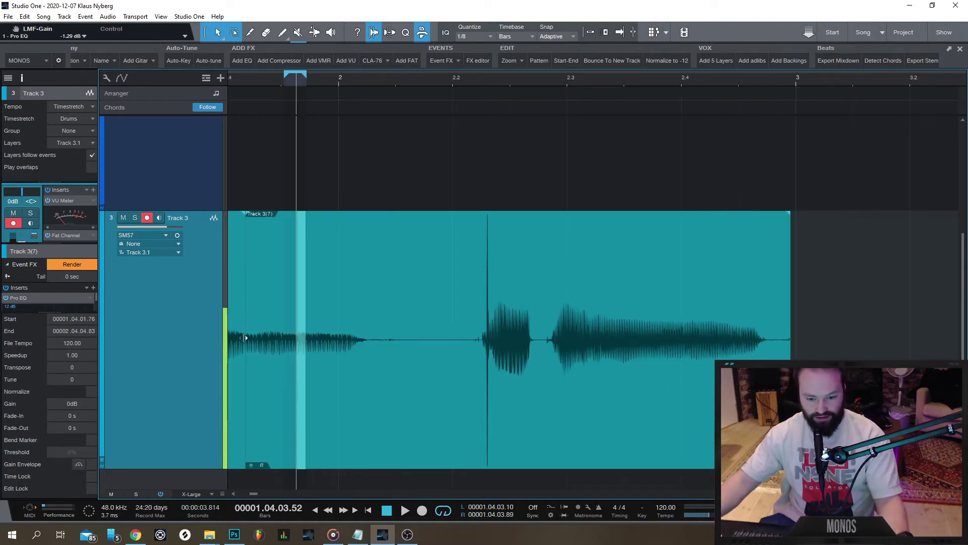
{"action": "scroll", "coordinate": [258, 385], "scroll_direction": "up", "scroll_amount": 6}
{"action": "scroll", "coordinate": [607, 397], "scroll_direction": "down", "scroll_amount": 5}
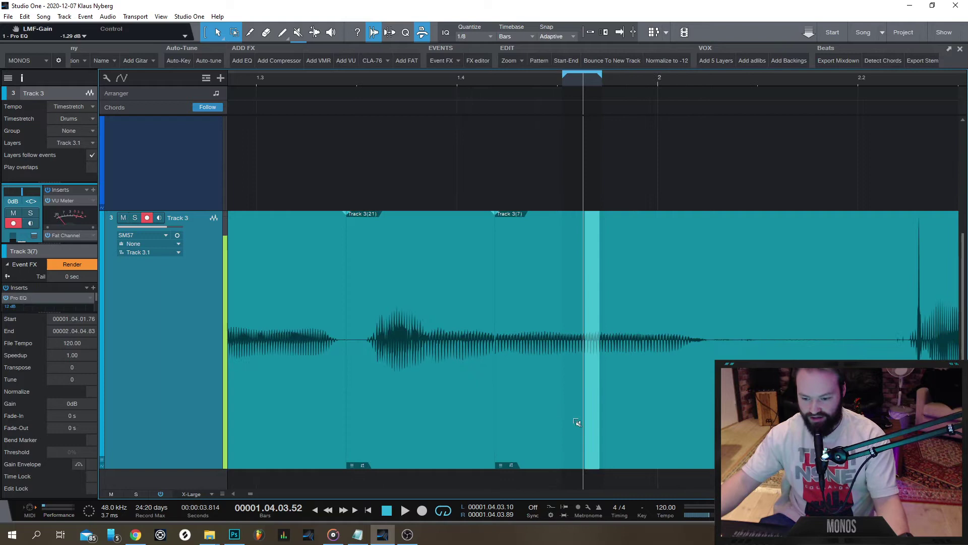
{"action": "key", "text": "alt+x"}
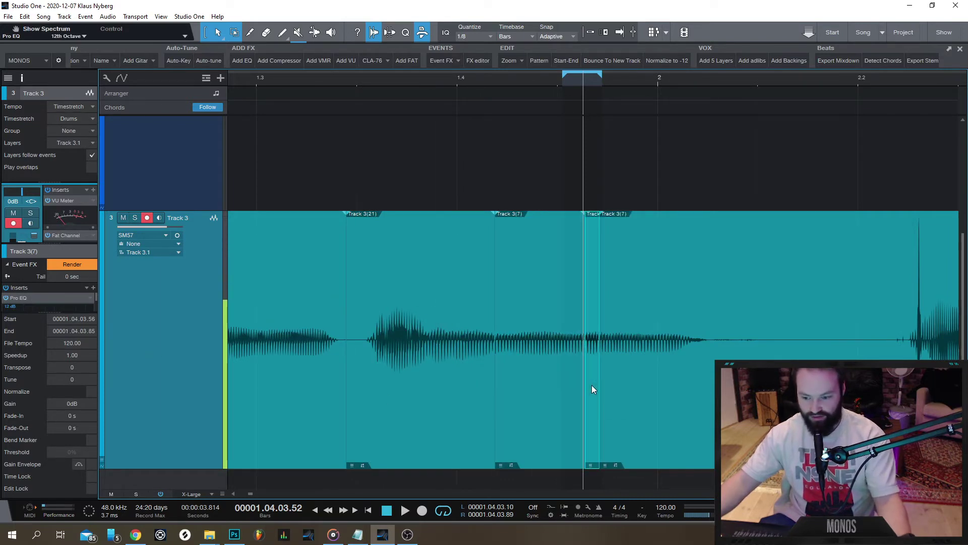
{"action": "left_click", "coordinate": [74, 264]}
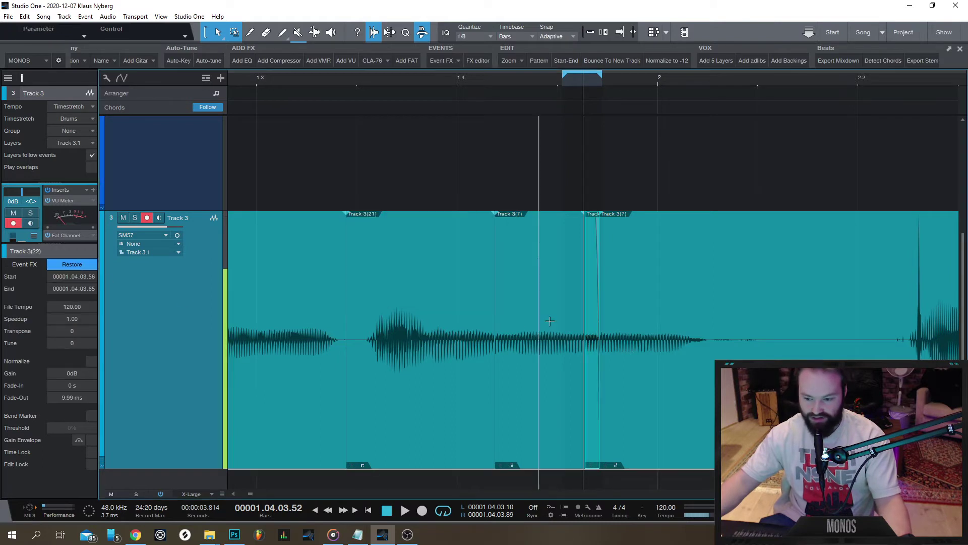
Step: Remove the fade-out at the end of the short rendered segment
{"action": "scroll", "coordinate": [599, 227], "scroll_direction": "up", "scroll_amount": 4}
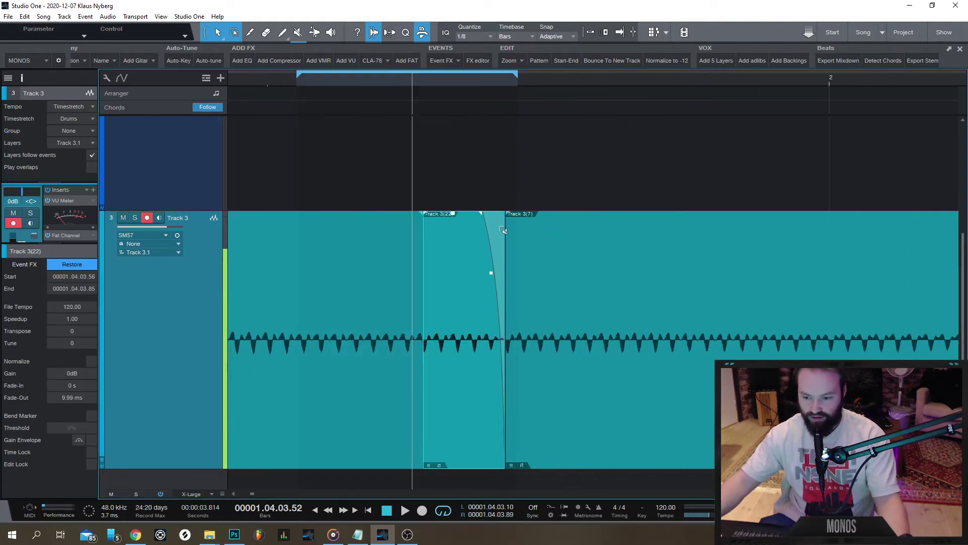
{"action": "left_click_drag", "start_coordinate": [481, 216], "coordinate": [517, 218]}
{"action": "scroll", "coordinate": [518, 318], "scroll_direction": "down", "scroll_amount": 5}
Step: Bypass Pro EQ on the events directly before and after the rendered segment
{"action": "left_click", "coordinate": [457, 361]}
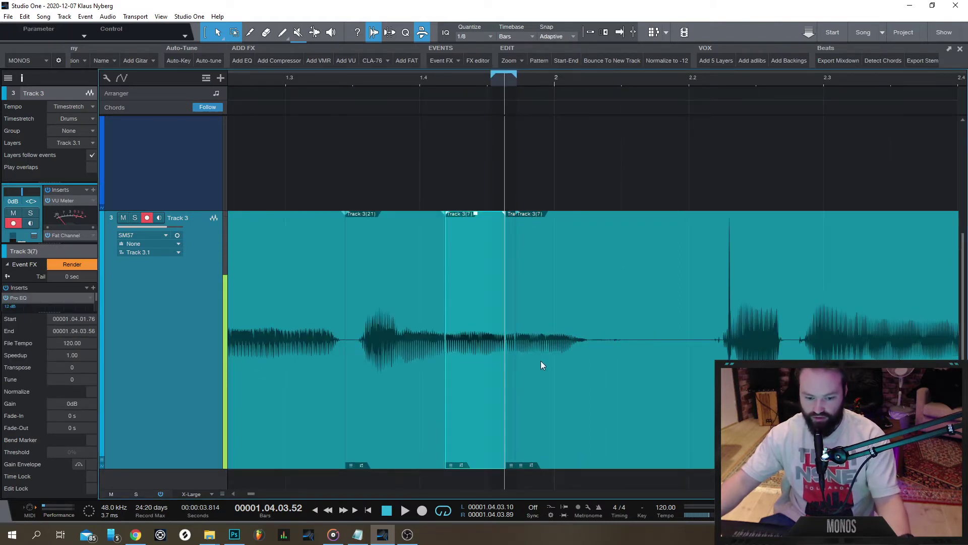
{"action": "left_click", "coordinate": [568, 378]}
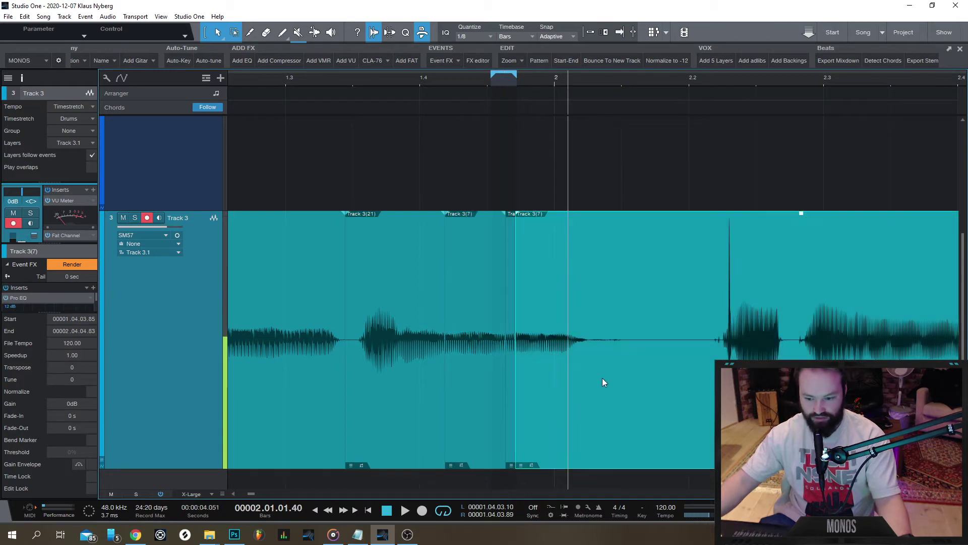
{"action": "scroll", "coordinate": [535, 351], "scroll_direction": "down", "scroll_amount": 3}
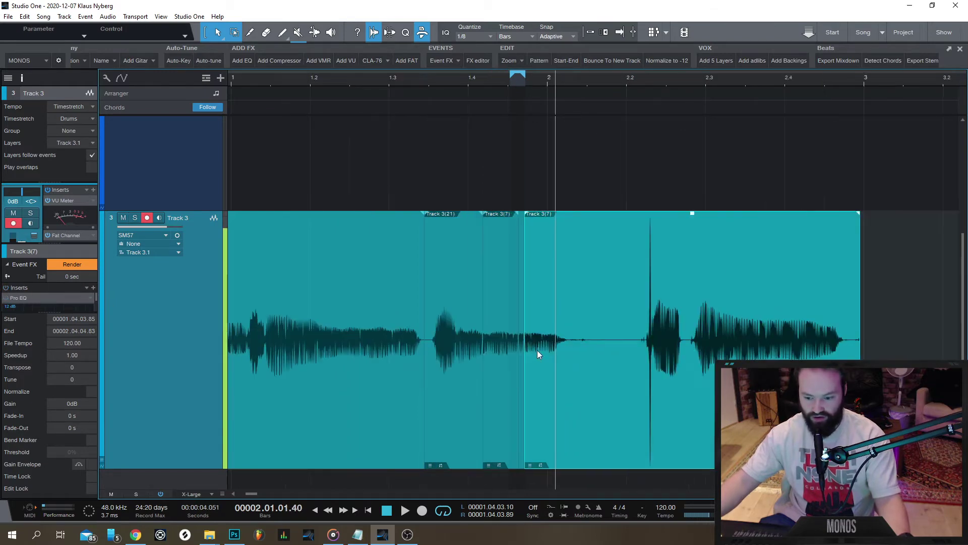
Step: Audition the rendered repair and set the loop range from 1.02.04.61 to 2.02.01.93
{"action": "scroll", "coordinate": [536, 355], "scroll_direction": "up", "scroll_amount": 2}
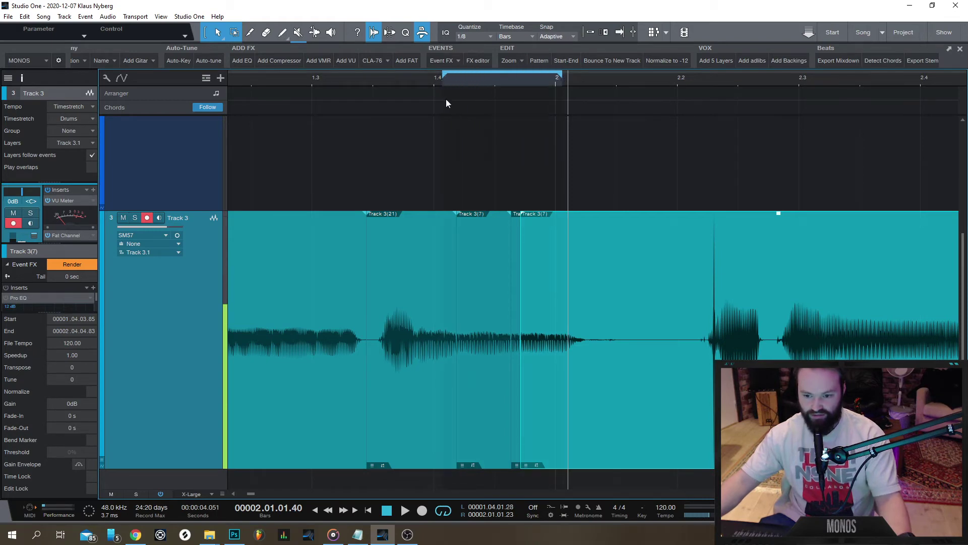
{"action": "key", "text": "space"}
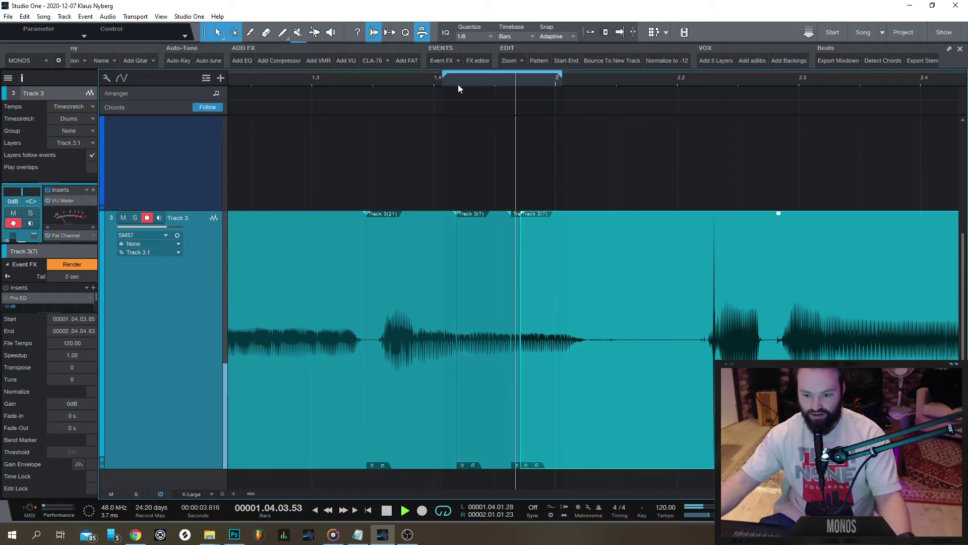
{"action": "key", "text": "space"}
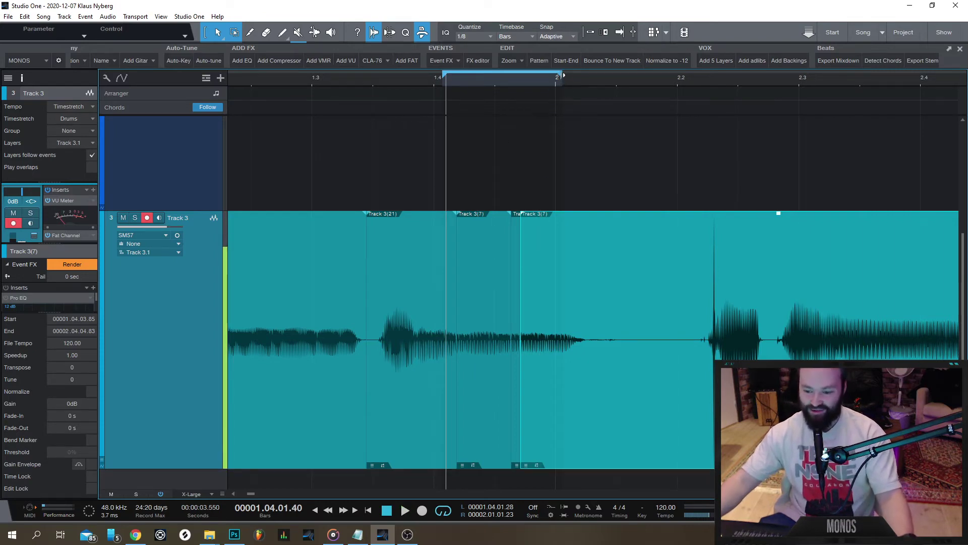
{"action": "left_click_drag", "start_coordinate": [564, 75], "coordinate": [679, 81]}
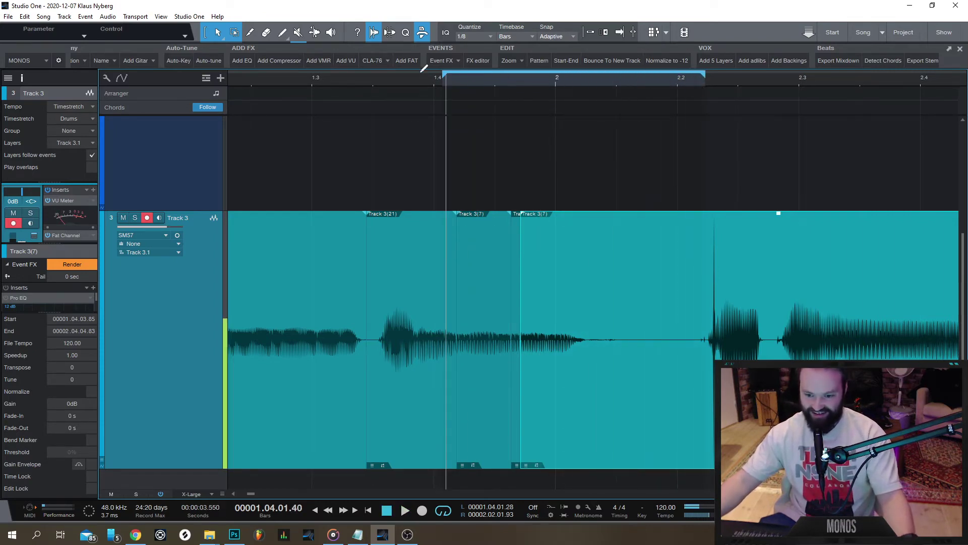
{"action": "left_click_drag", "start_coordinate": [433, 76], "coordinate": [302, 77]}
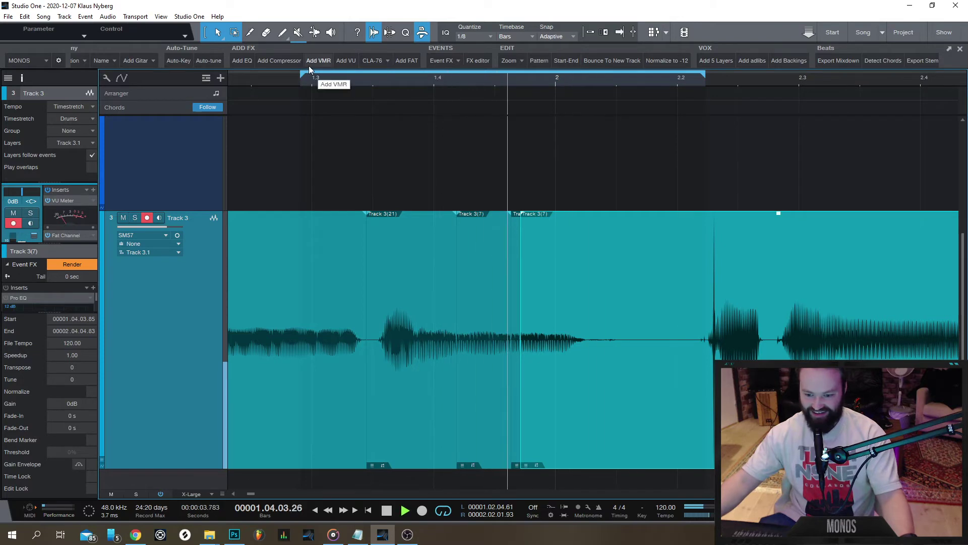
Step: Close the gap after the rendered segment by moving its end boundary to a zero crossing, and play it back
{"action": "scroll", "coordinate": [606, 391], "scroll_direction": "up", "scroll_amount": 3}
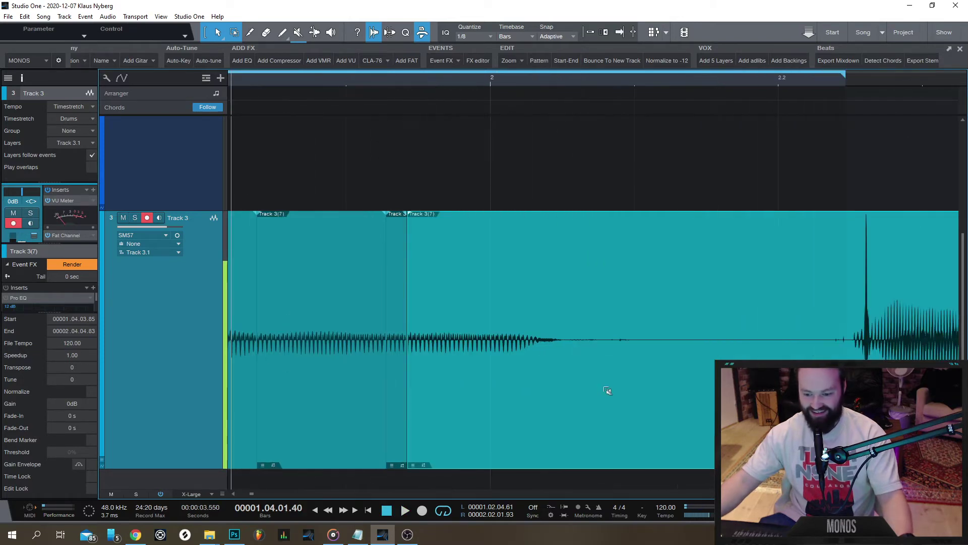
{"action": "scroll", "coordinate": [570, 387], "scroll_direction": "up", "scroll_amount": 6}
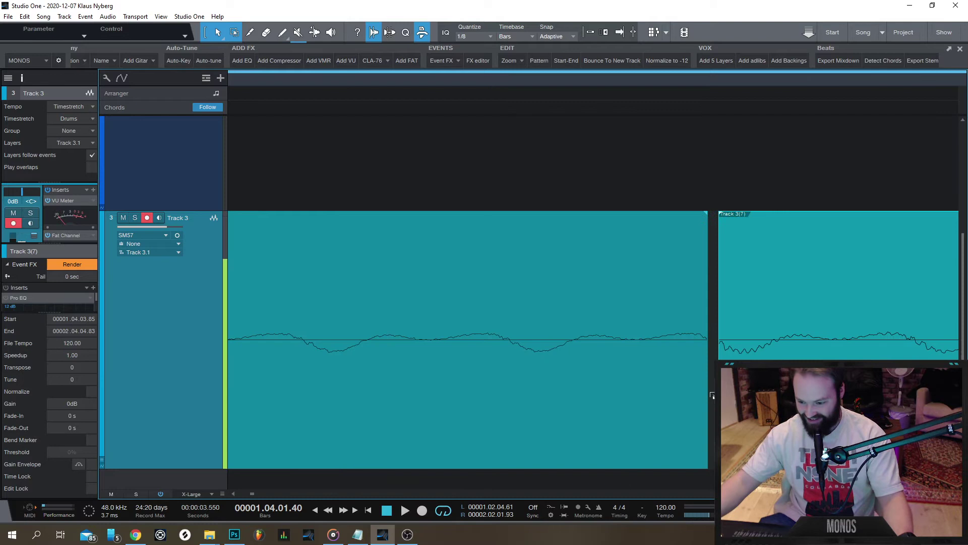
{"action": "left_click", "coordinate": [710, 364]}
{"action": "left_click_drag", "start_coordinate": [710, 365], "coordinate": [718, 364]}
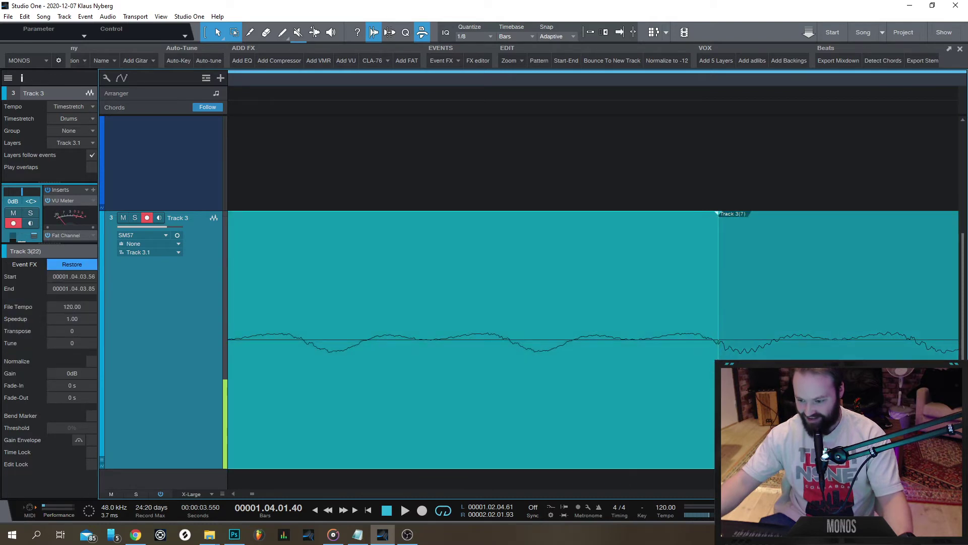
{"action": "scroll", "coordinate": [724, 363], "scroll_direction": "up", "scroll_amount": 3}
{"action": "left_click_drag", "start_coordinate": [625, 350], "coordinate": [579, 376]}
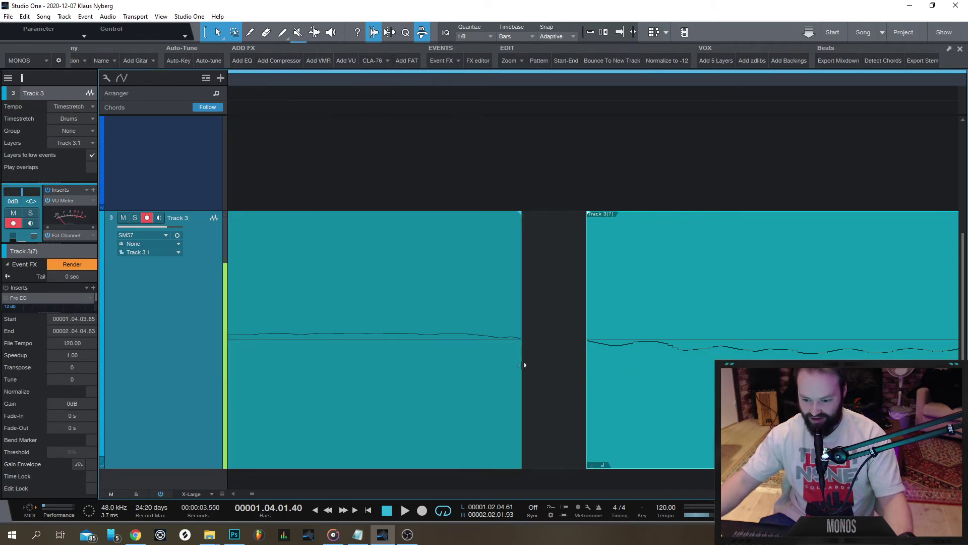
{"action": "left_click_drag", "start_coordinate": [523, 363], "coordinate": [581, 375]}
{"action": "key", "text": "space"}
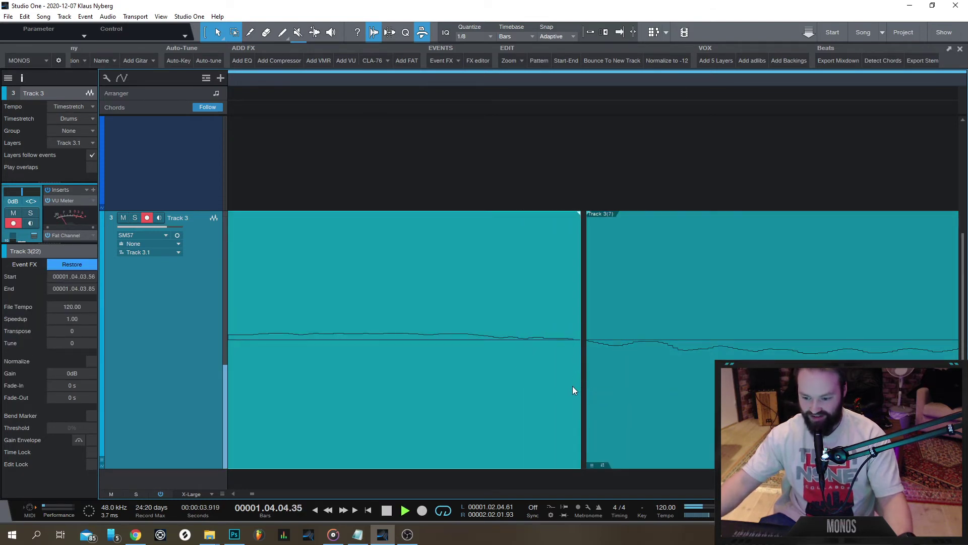
{"action": "key", "text": "space"}
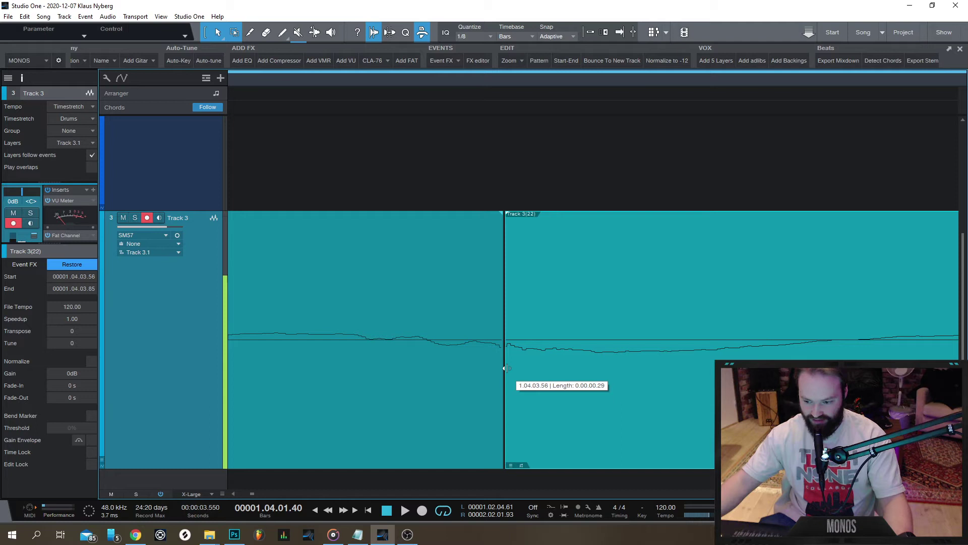
Step: Move the boundary between the preceding event and the rendered segment to 1.04.03.57, at a zero crossing
{"action": "left_click", "coordinate": [497, 371]}
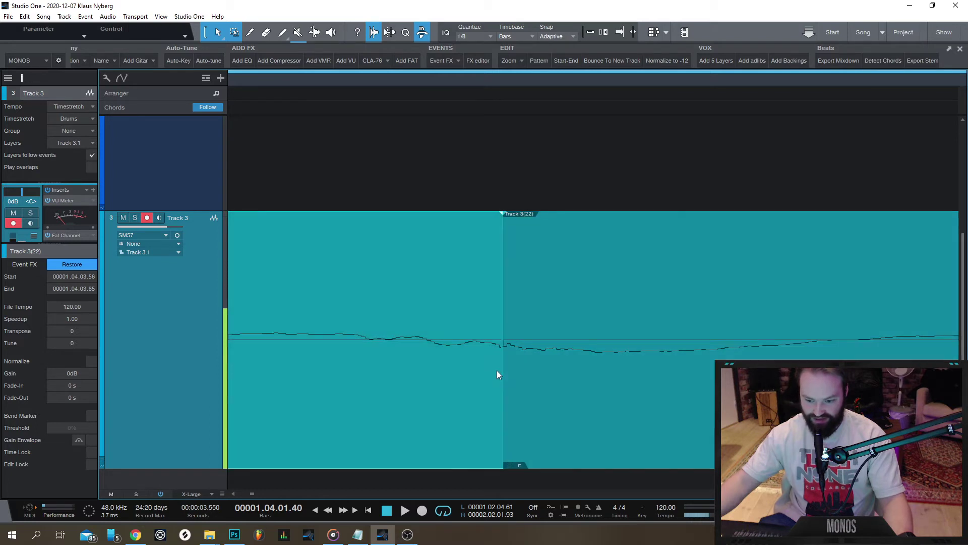
{"action": "left_click_drag", "start_coordinate": [503, 371], "coordinate": [840, 376]}
{"action": "scroll", "coordinate": [731, 376], "scroll_direction": "down", "scroll_amount": 5}
Step: Audition the repaired phrase several times from 1.04.01.40 to judge both edit boundaries
{"action": "key", "text": "space"}
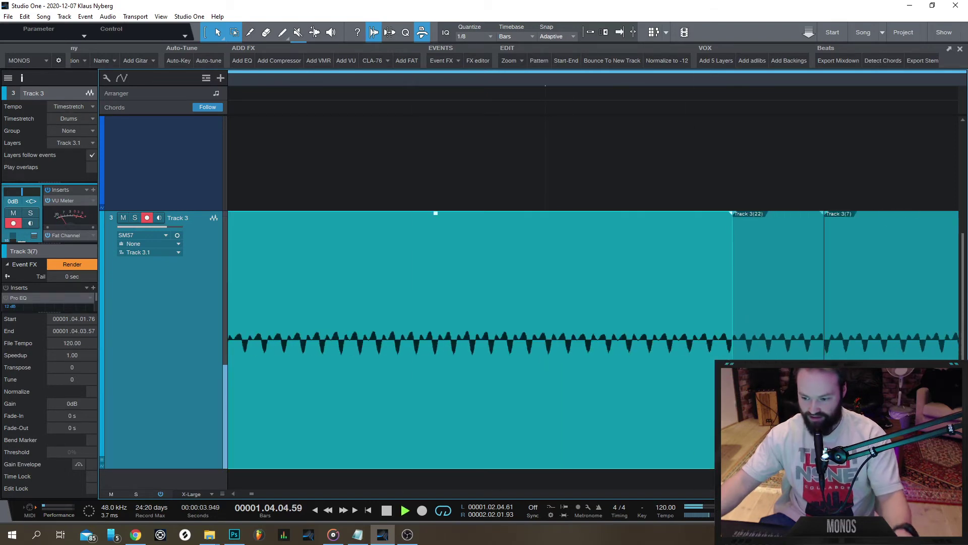
{"action": "scroll", "coordinate": [731, 376], "scroll_direction": "down", "scroll_amount": 6}
{"action": "key", "text": "space"}
{"action": "scroll", "coordinate": [731, 376], "scroll_direction": "up", "scroll_amount": 4}
{"action": "scroll", "coordinate": [656, 384], "scroll_direction": "down", "scroll_amount": 5}
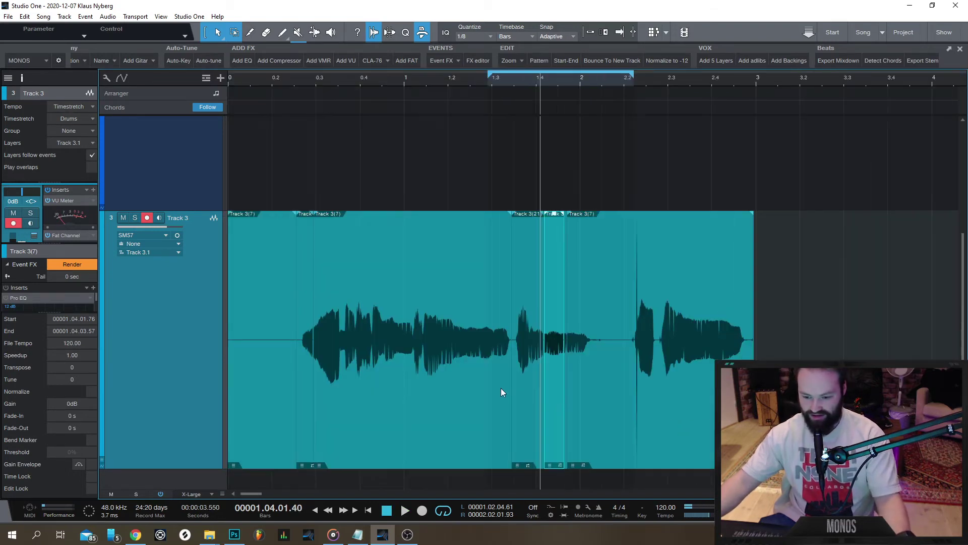
{"action": "key", "text": "space"}
{"action": "key", "text": "space"}
{"action": "scroll", "coordinate": [607, 383], "scroll_direction": "up", "scroll_amount": 3}
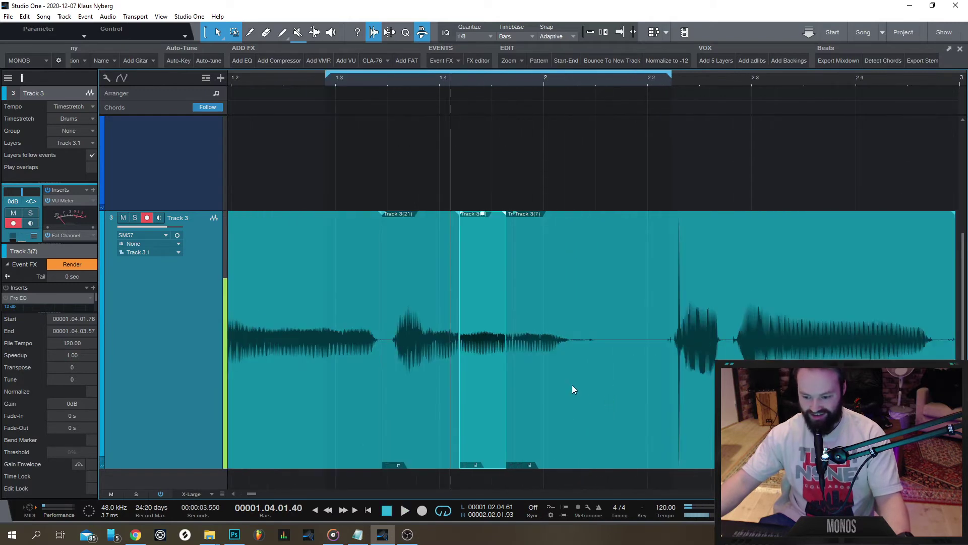
{"action": "key", "text": "space"}
{"action": "key", "text": "space"}
{"action": "key", "text": "space"}
{"action": "key", "text": "space"}
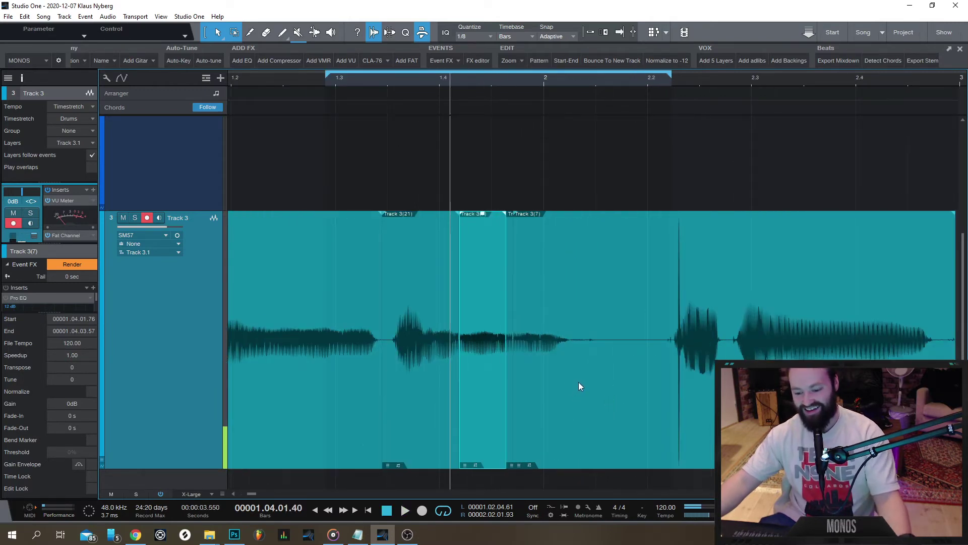
Step: Play repeatedly from 1.04.03.66, inside the rendered segment, to check the rest of the held note
{"action": "scroll", "coordinate": [579, 383], "scroll_direction": "up", "scroll_amount": 3}
{"action": "left_click", "coordinate": [323, 75]}
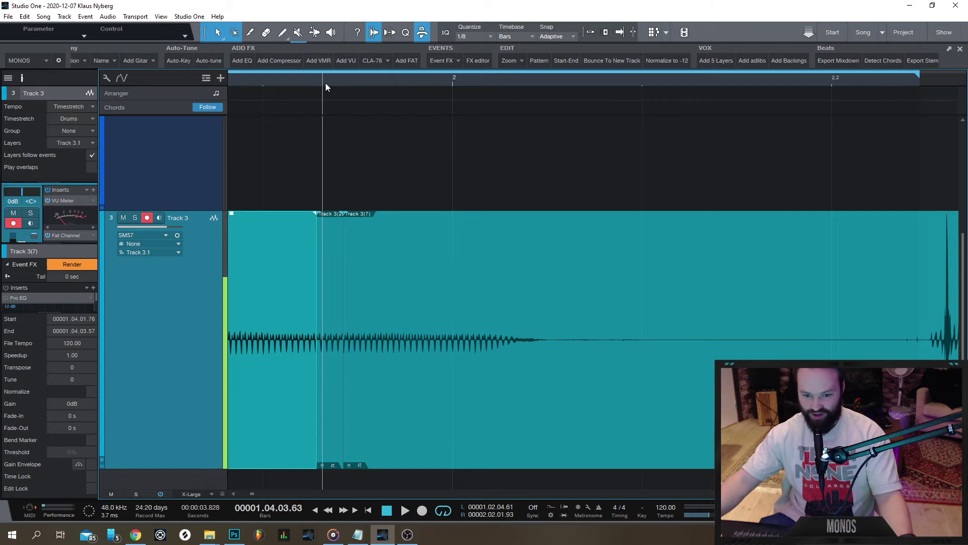
{"action": "left_click", "coordinate": [326, 83]}
{"action": "key", "text": "space"}
{"action": "key", "text": "space"}
{"action": "key", "text": "space"}
{"action": "key", "text": "space"}
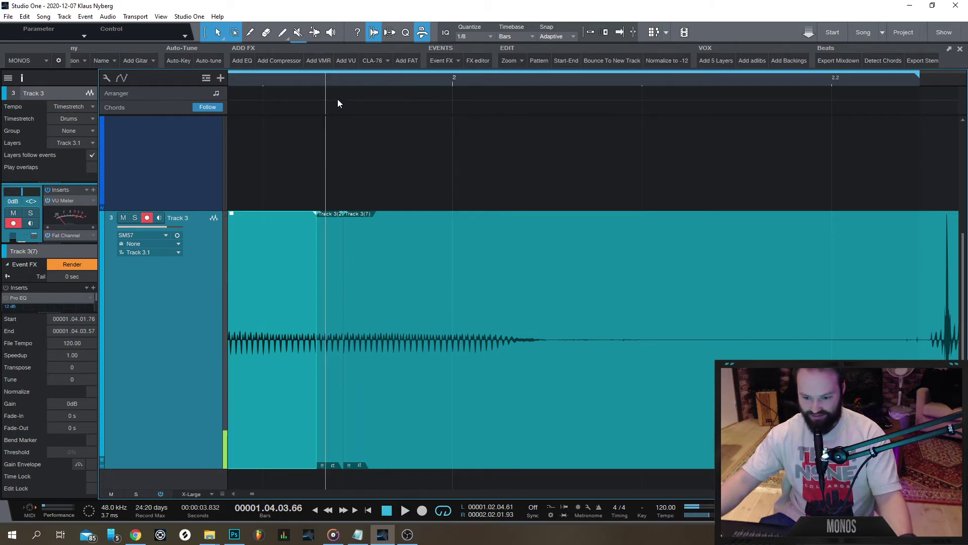
{"action": "key", "text": "space"}
{"action": "key", "text": "space"}
{"action": "key", "text": "space"}
{"action": "key", "text": "space"}
{"action": "left_click", "coordinate": [333, 346]}
{"action": "key", "text": "space"}
{"action": "key", "text": "space"}
{"action": "key", "text": "space"}
{"action": "key", "text": "space"}
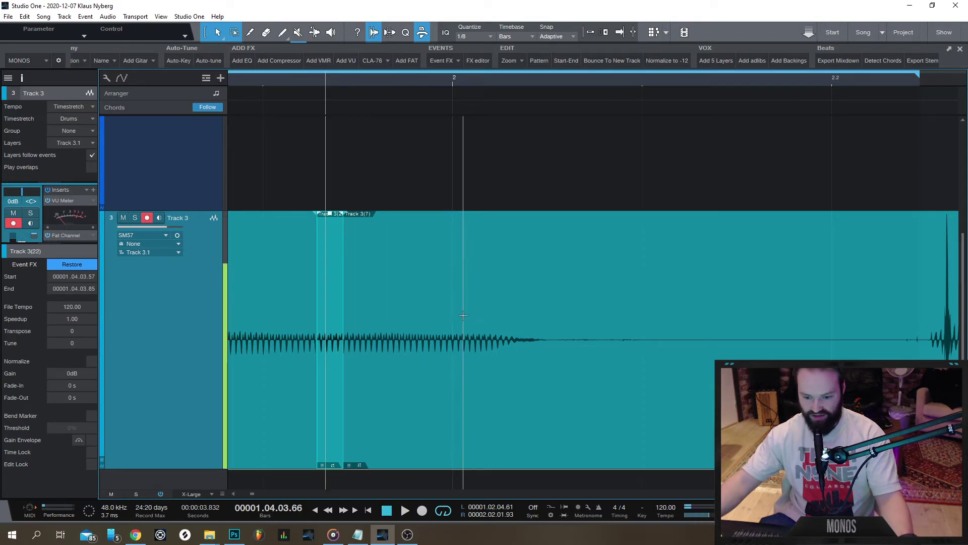
Step: Split the note's tail just after bar 2 into its own event spanning 2.01.01.04 to 2.01.02.09, auditioning it
{"action": "left_click_drag", "start_coordinate": [456, 321], "coordinate": [523, 320]}
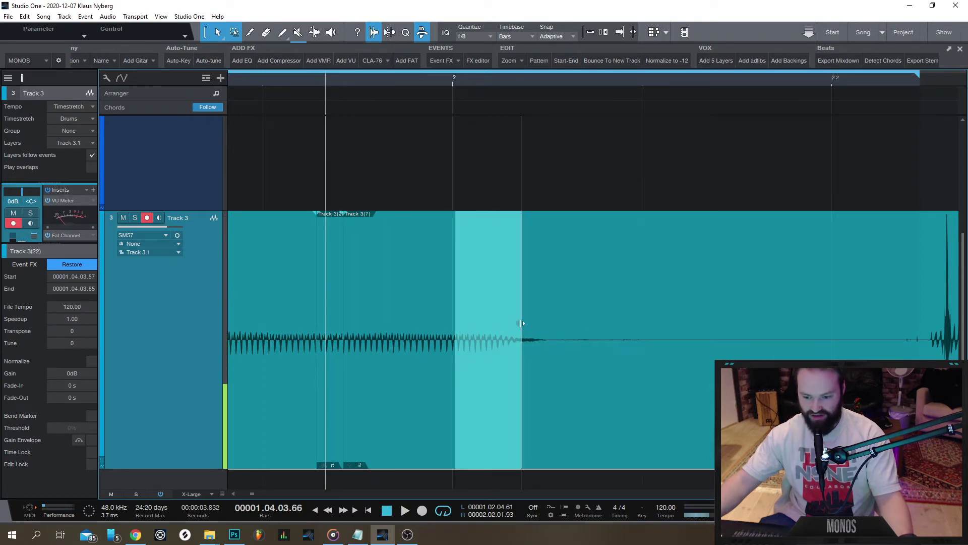
{"action": "left_click", "coordinate": [501, 397]}
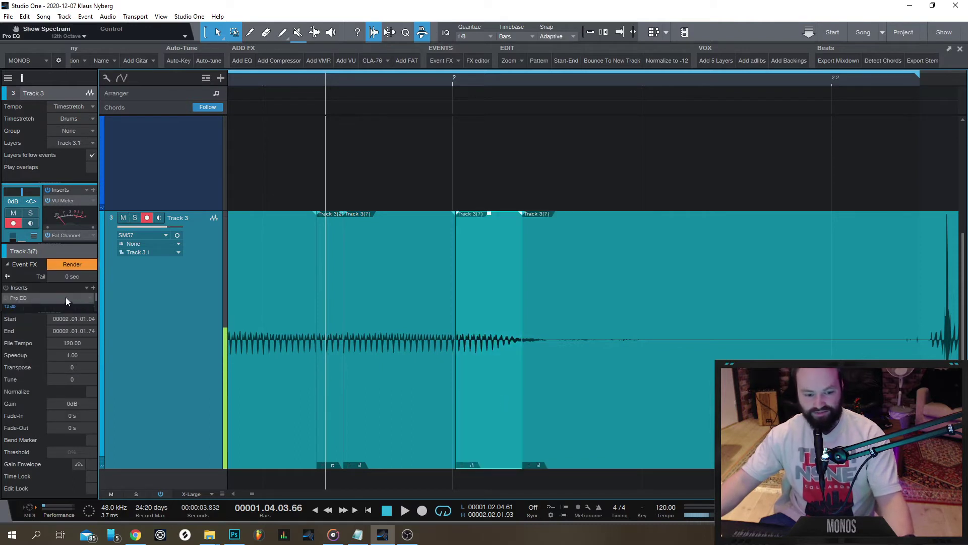
{"action": "key", "text": "space"}
{"action": "key", "text": "space"}
{"action": "key", "text": "space"}
{"action": "key", "text": "space"}
{"action": "key", "text": "space"}
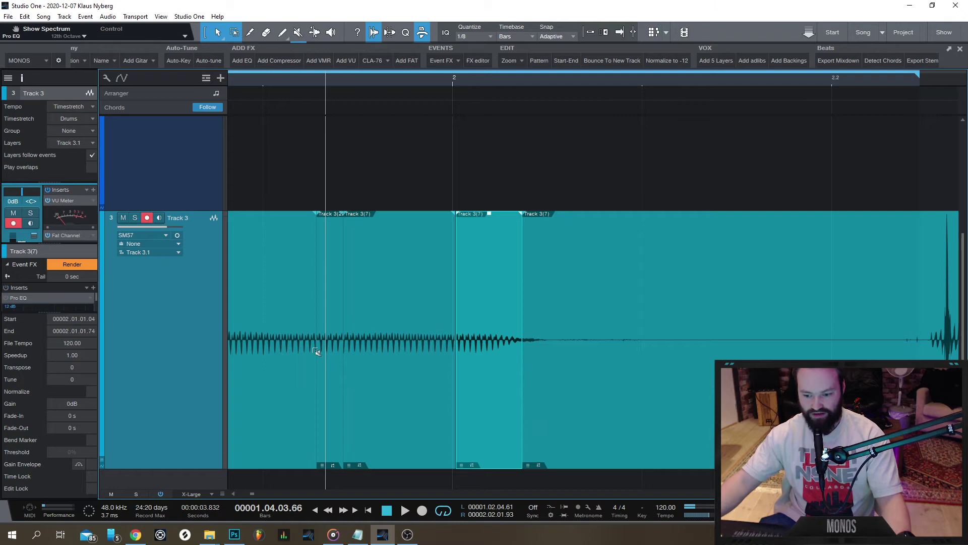
{"action": "key", "text": "space"}
{"action": "left_click_drag", "start_coordinate": [523, 305], "coordinate": [555, 316]}
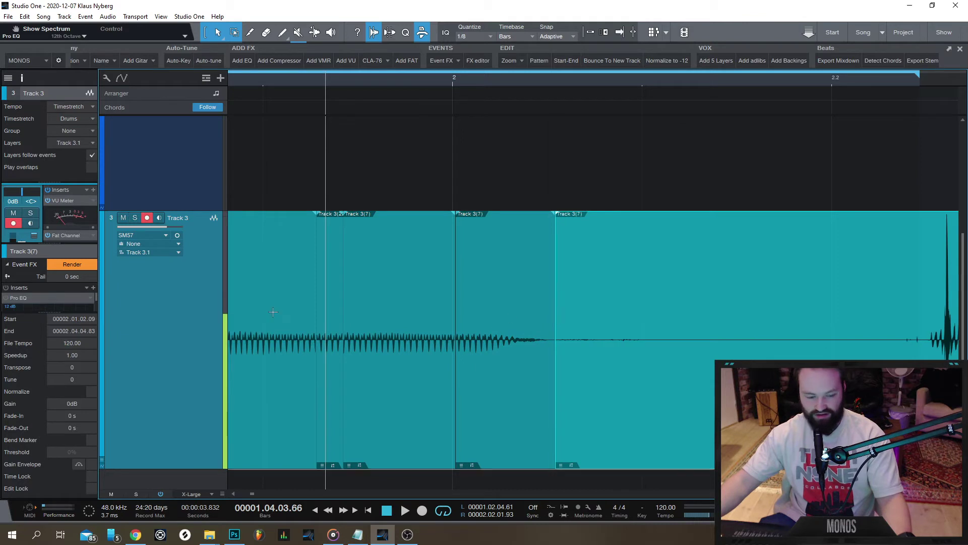
Step: Activate Pro EQ on the note's tail event just after bar 2 and audition it
{"action": "left_click", "coordinate": [508, 359]}
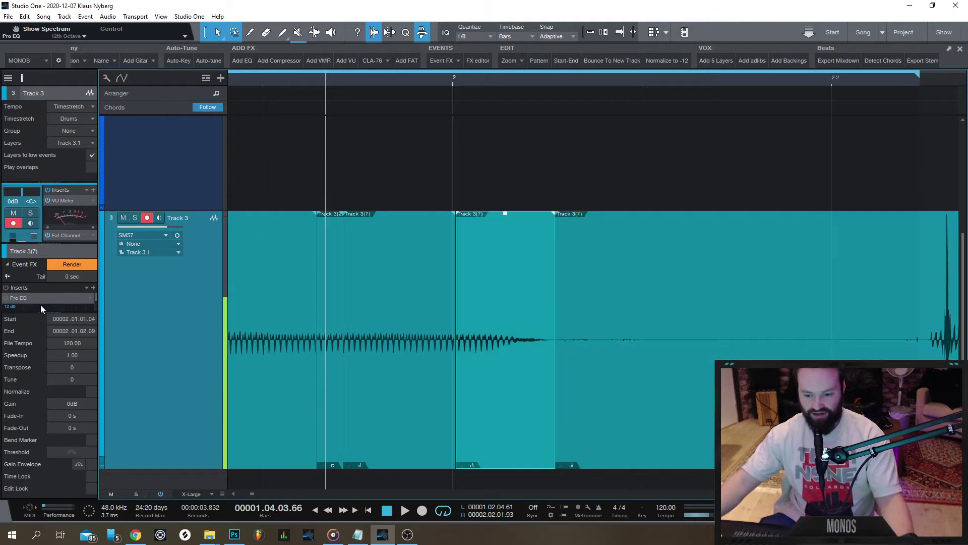
{"action": "left_click", "coordinate": [6, 298]}
{"action": "key", "text": "space"}
{"action": "key", "text": "space"}
{"action": "key", "text": "space"}
{"action": "key", "text": "space"}
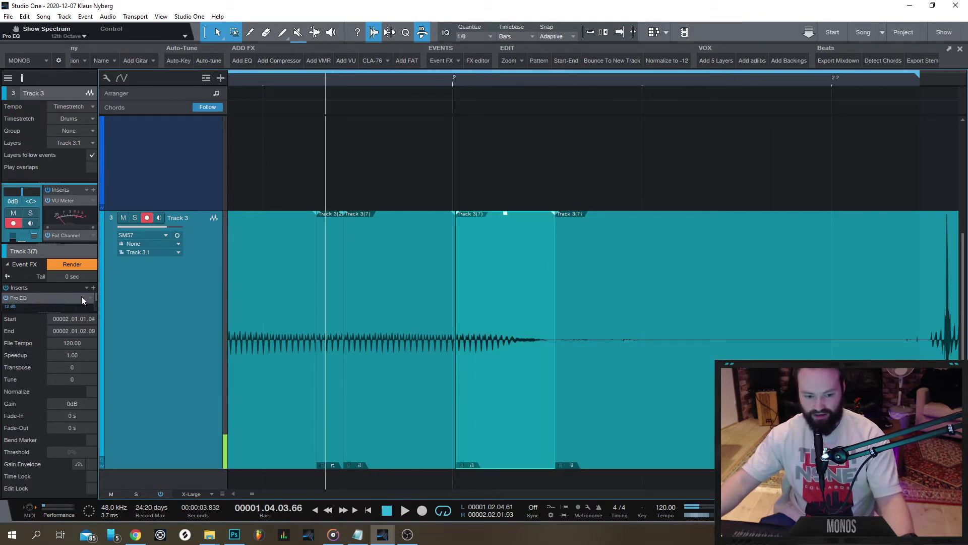
Step: Cut Pro EQ's LF band by 7.24 dB at 1.98 kHz and HF shelf by 7.34 dB at 2.04 kHz, and render the tail event
{"action": "double_click", "coordinate": [66, 298]}
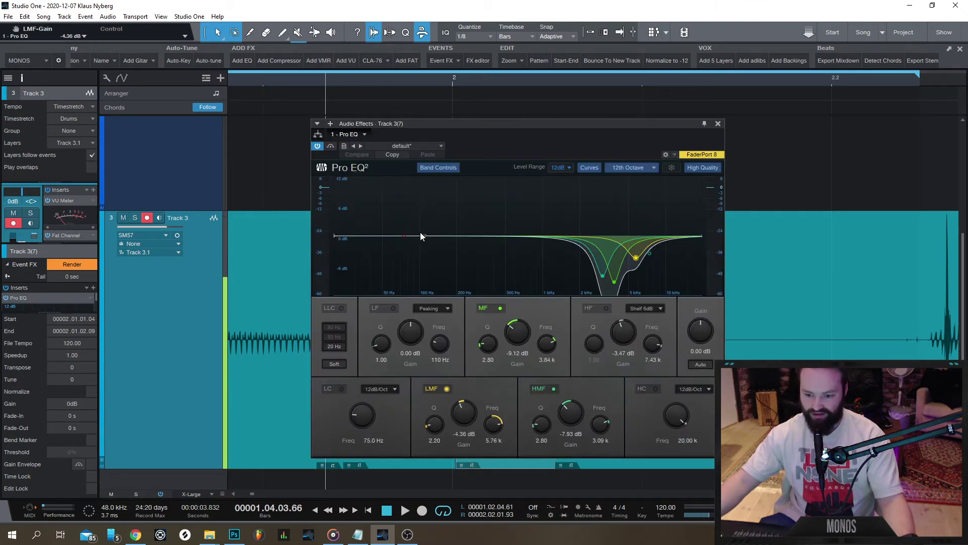
{"action": "left_click_drag", "start_coordinate": [421, 236], "coordinate": [561, 259]}
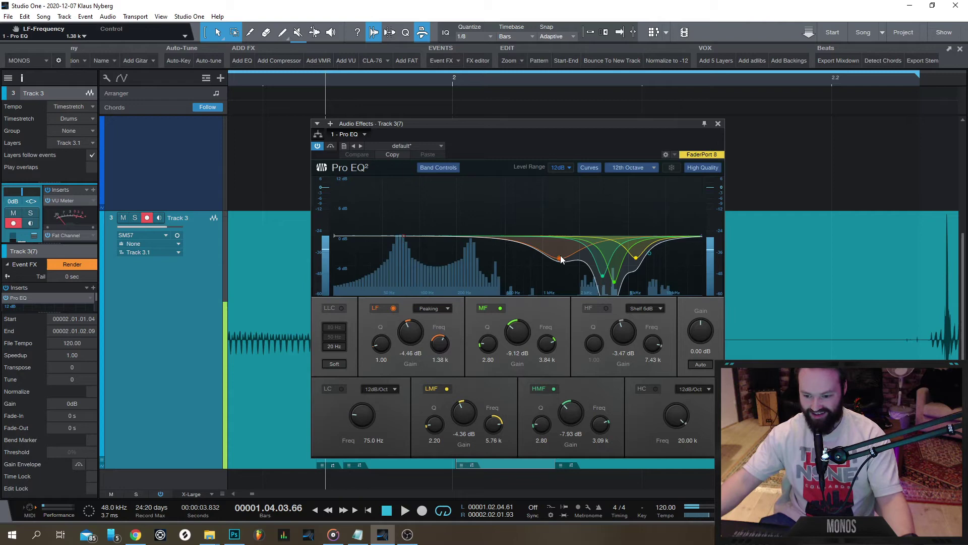
{"action": "mouse_move", "coordinate": [649, 253]}
{"action": "left_mouse_down"}
{"action": "mouse_move", "coordinate": [555, 252]}
{"action": "mouse_move", "coordinate": [580, 275]}
{"action": "left_mouse_up"}
{"action": "key", "text": "space"}
{"action": "key", "text": "space"}
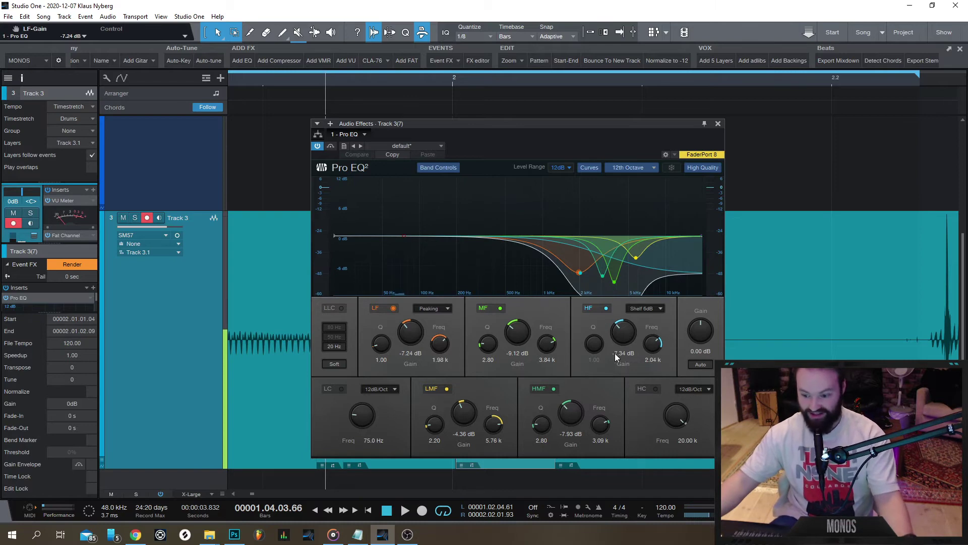
{"action": "left_click", "coordinate": [717, 123]}
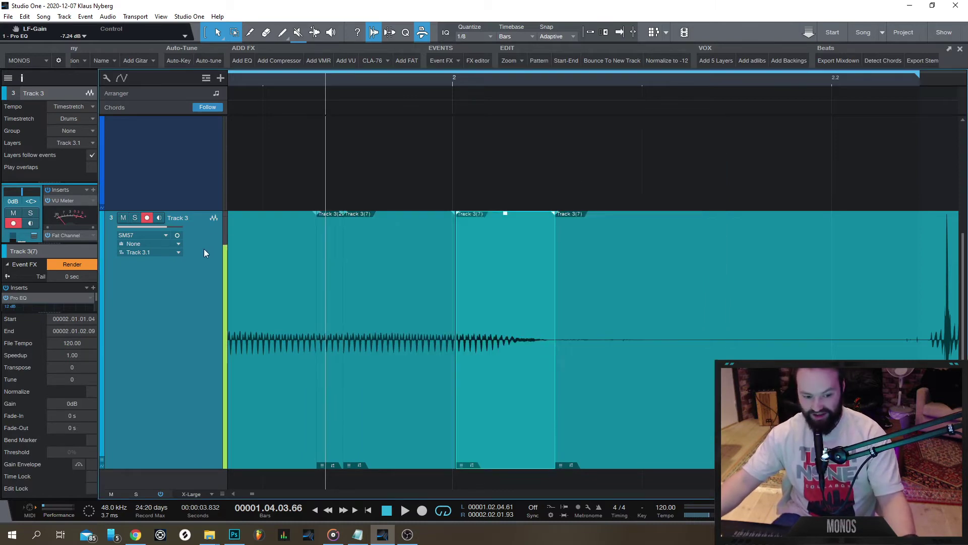
{"action": "left_click", "coordinate": [81, 265]}
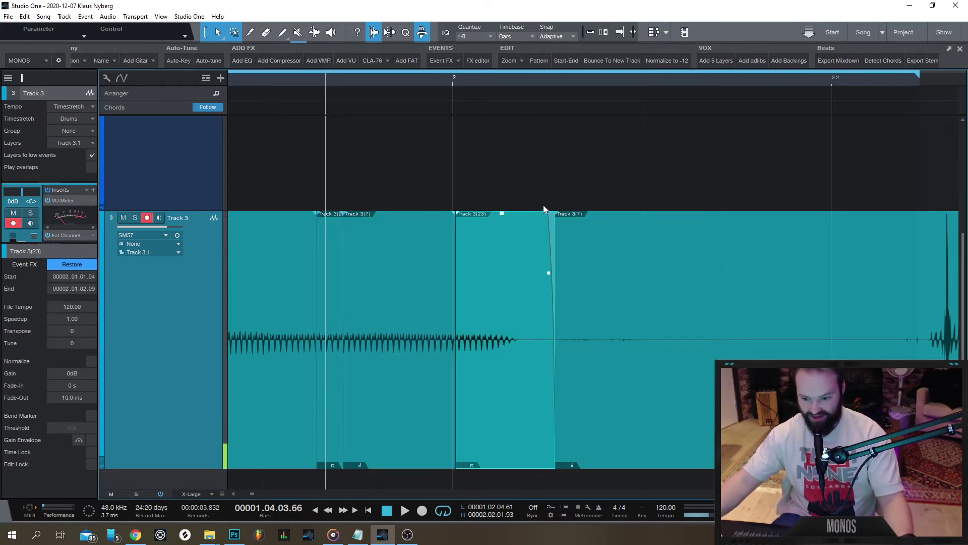
Step: Remove the rendered tail event's fade-out and close the gap before its start at 2.01.01.04
{"action": "scroll", "coordinate": [570, 346], "scroll_direction": "up", "scroll_amount": 5}
{"action": "scroll", "coordinate": [302, 372], "scroll_direction": "down", "scroll_amount": 7}
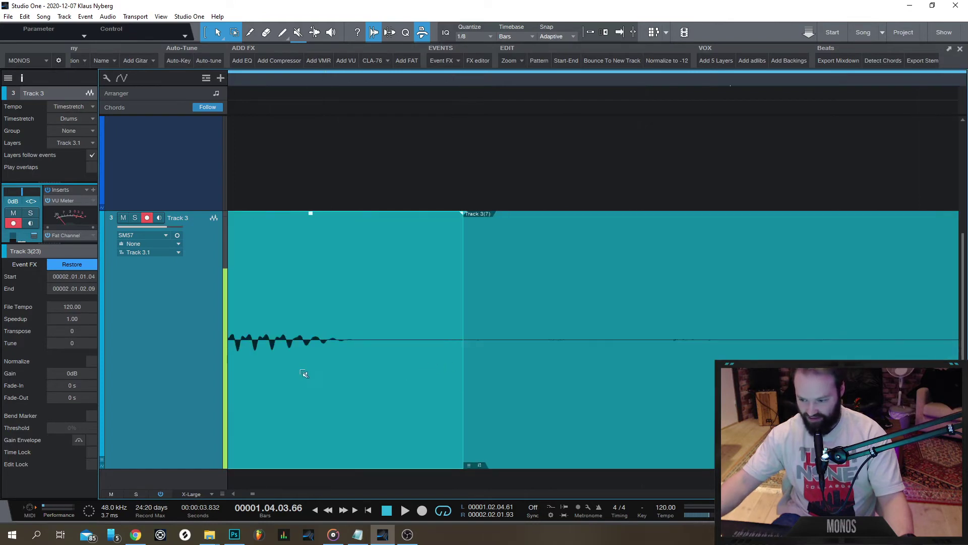
{"action": "scroll", "coordinate": [288, 367], "scroll_direction": "up", "scroll_amount": 6}
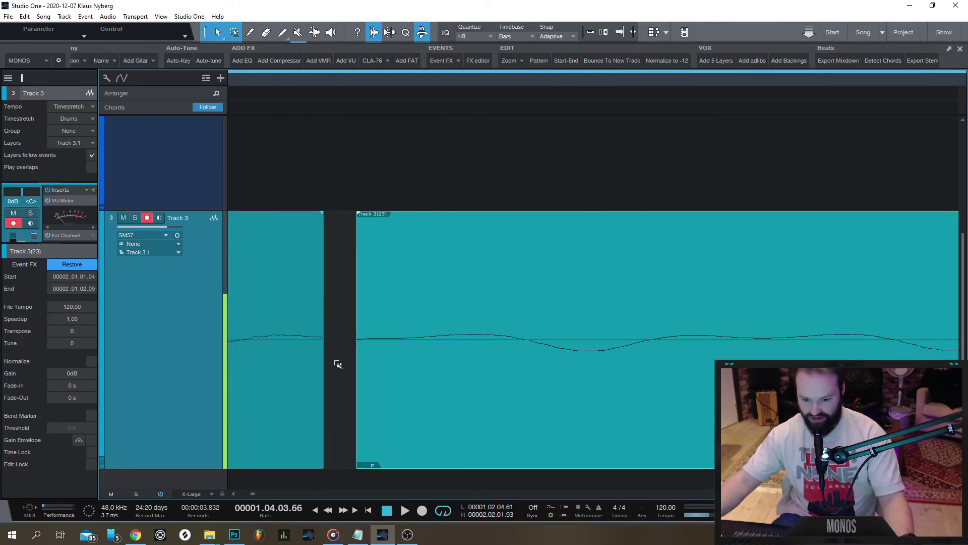
{"action": "left_click_drag", "start_coordinate": [318, 359], "coordinate": [403, 371]}
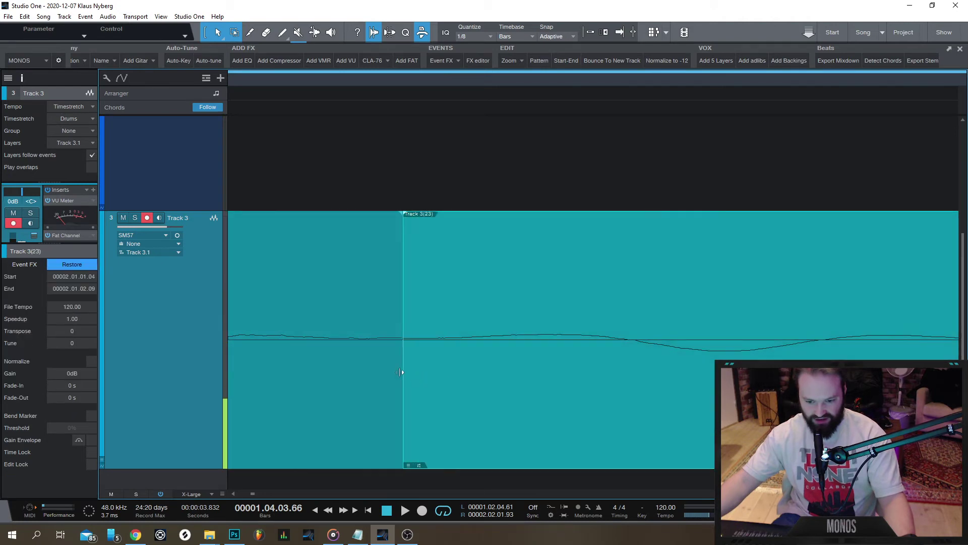
Step: Try to crossfade the preceding event into the rendered tail event, with the fade-in shortened to 3.14 ms
{"action": "left_click", "coordinate": [400, 372]}
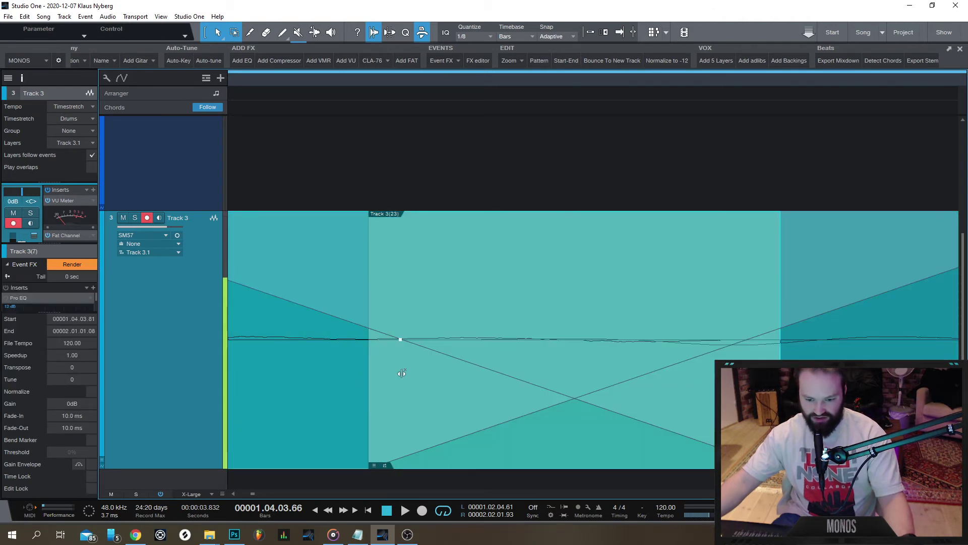
{"action": "key", "text": "ctrl+z"}
{"action": "left_click", "coordinate": [387, 233]}
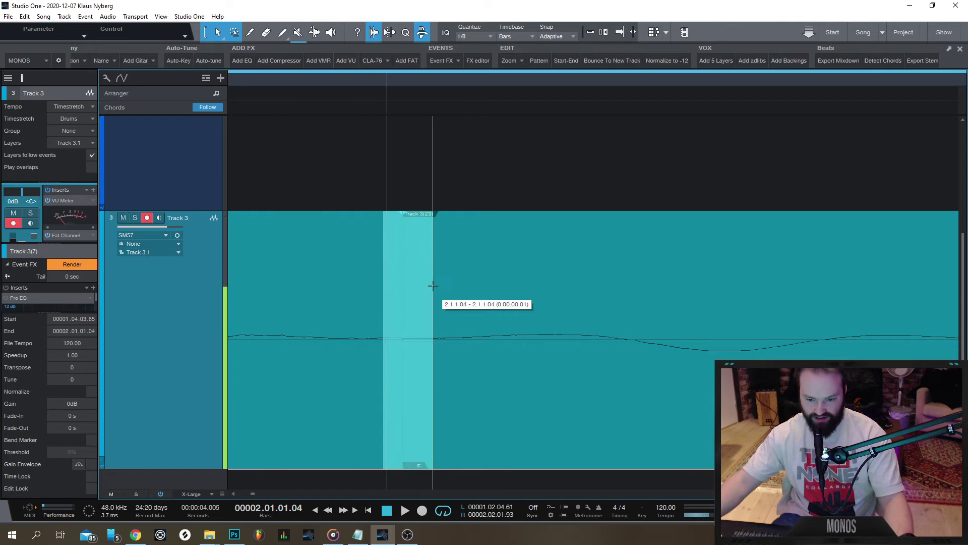
{"action": "left_click_drag", "start_coordinate": [432, 285], "coordinate": [431, 288]}
{"action": "left_click", "coordinate": [377, 443]}
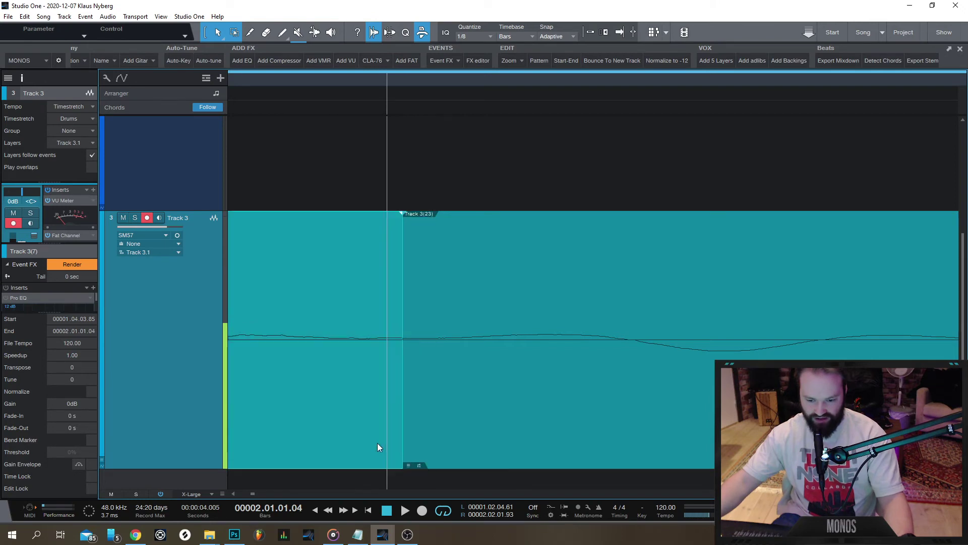
{"action": "left_click", "coordinate": [431, 443], "text": "shift"}
{"action": "key", "text": "x"}
{"action": "scroll", "coordinate": [391, 434], "scroll_direction": "down", "scroll_amount": 2}
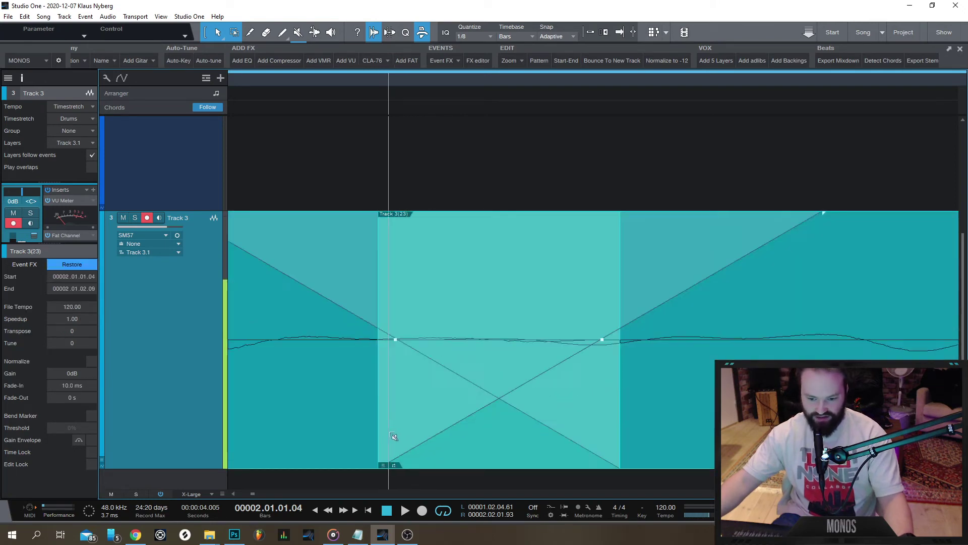
{"action": "key", "text": "w"}
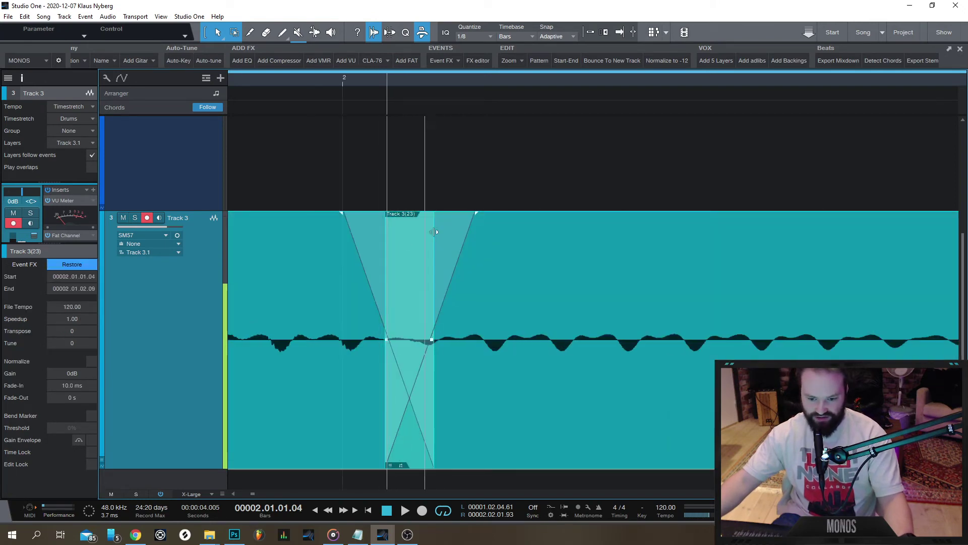
{"action": "left_click_drag", "start_coordinate": [479, 216], "coordinate": [417, 218]}
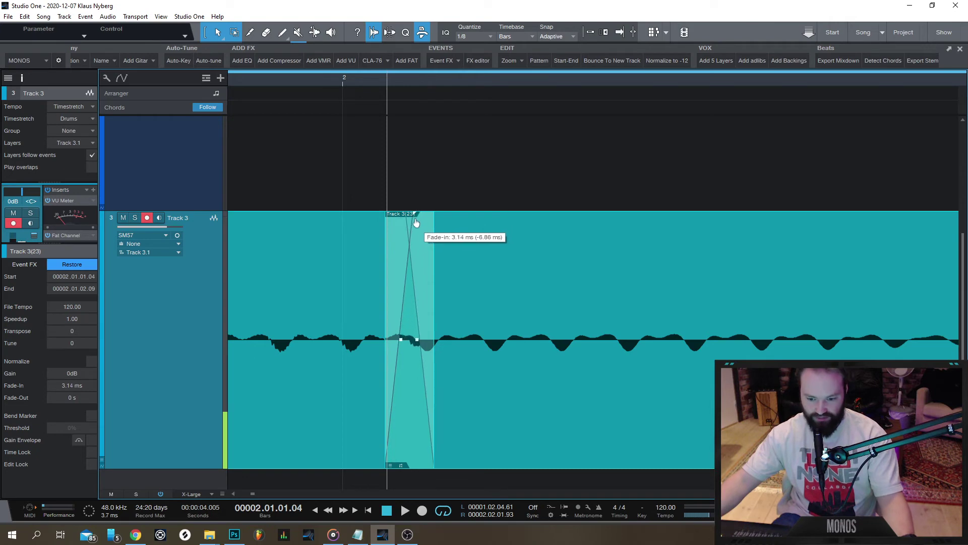
Step: Try the crossfade at the 2.01.01.04 boundary again with different selections, undoing each attempt
{"action": "key", "text": "e"}
{"action": "left_click_drag", "start_coordinate": [641, 319], "coordinate": [399, 320]}
{"action": "key", "text": "x"}
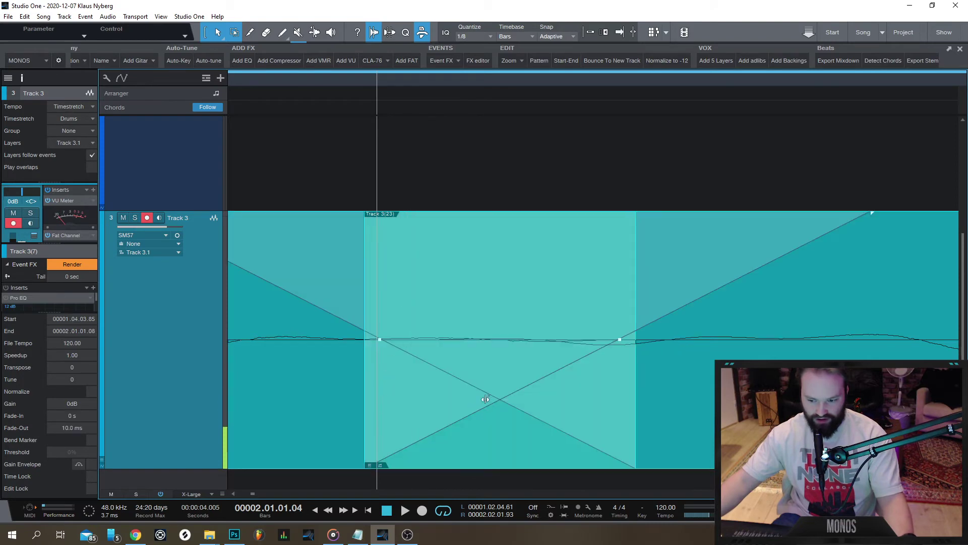
{"action": "key", "text": "ctrl+z"}
{"action": "scroll", "coordinate": [330, 385], "scroll_direction": "down", "scroll_amount": 5}
{"action": "scroll", "coordinate": [309, 391], "scroll_direction": "up", "scroll_amount": 6}
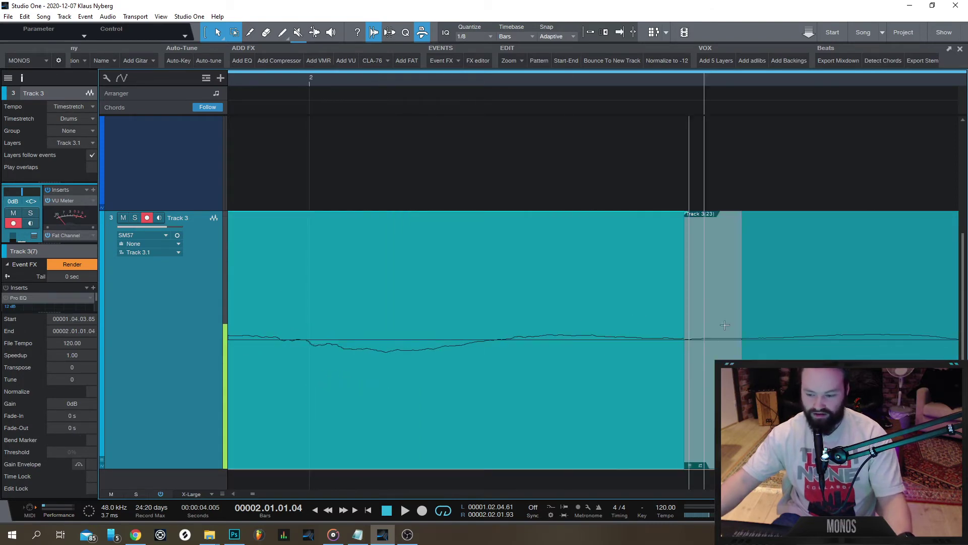
{"action": "key", "text": "w"}
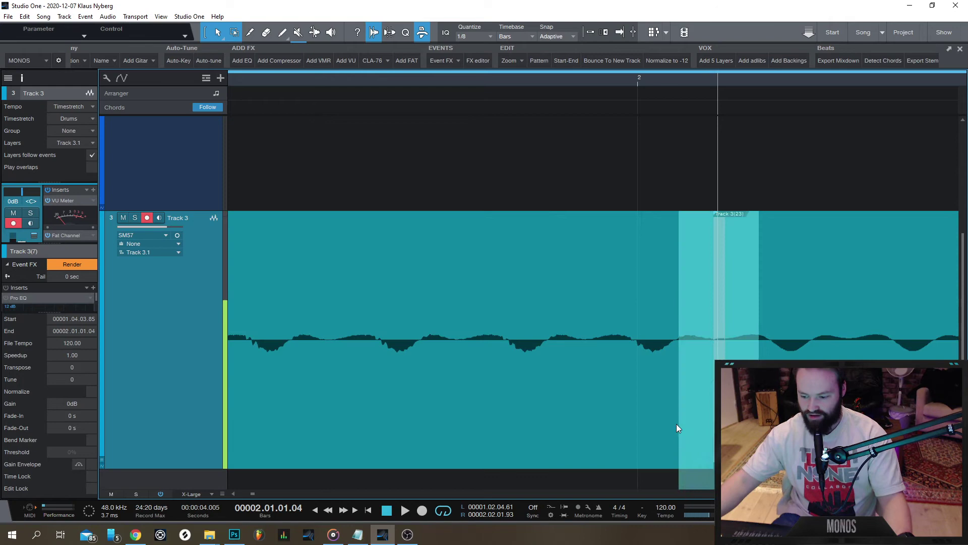
{"action": "left_click_drag", "start_coordinate": [677, 424], "coordinate": [670, 425]}
{"action": "key", "text": "x"}
{"action": "key", "text": "ctrl+z"}
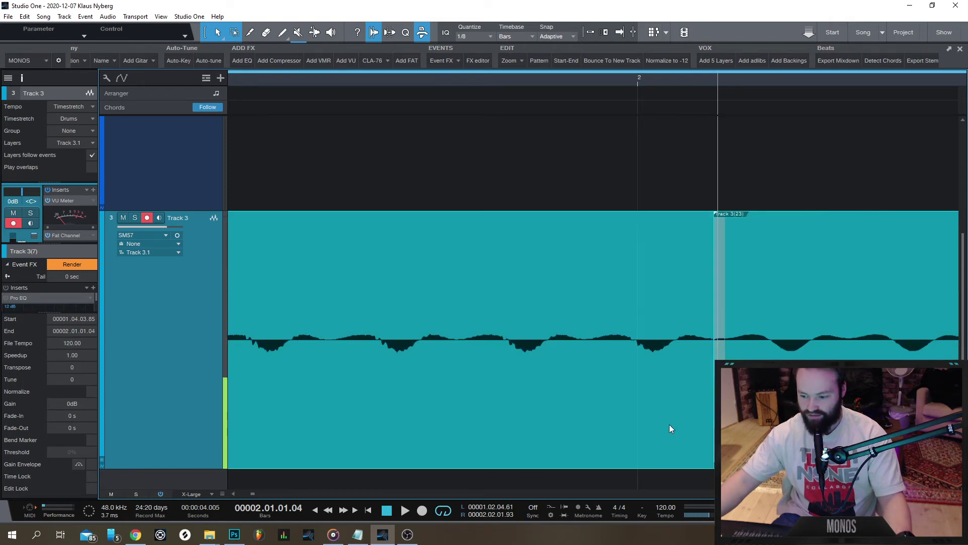
Step: Crossfade the held note's preceding event with the rendered tail event just after bar 2
{"action": "key", "text": "w"}
{"action": "key", "text": "e"}
{"action": "key", "text": "e"}
{"action": "key", "text": "e"}
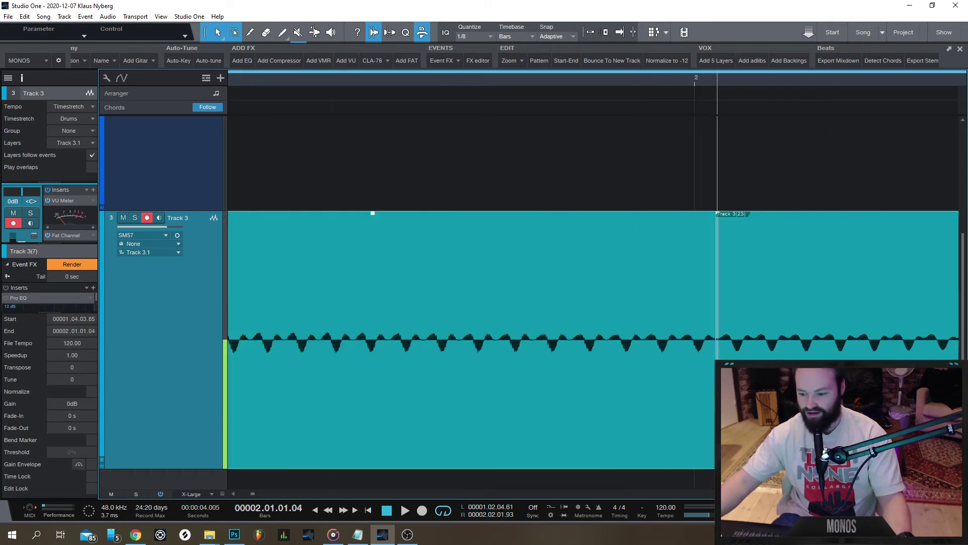
{"action": "key", "text": "w"}
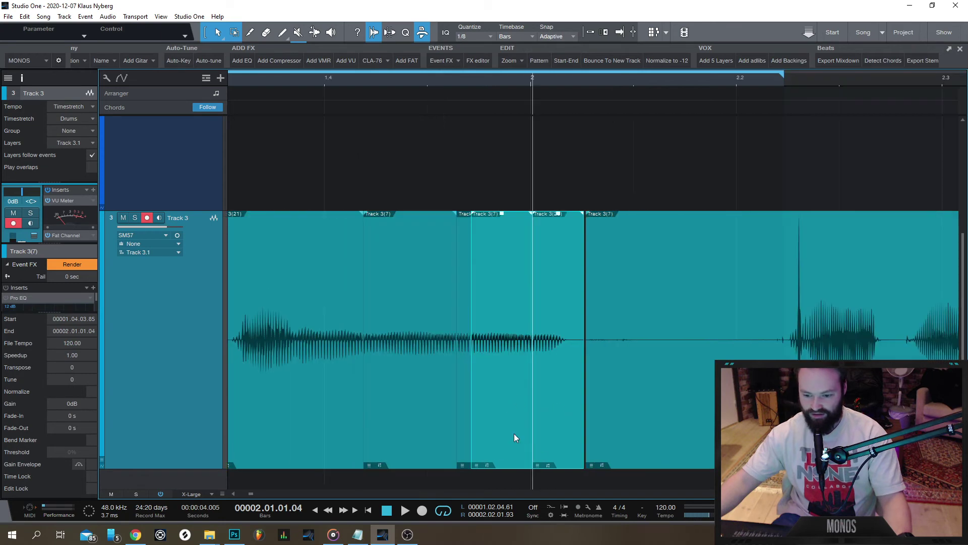
{"action": "key", "text": "x"}
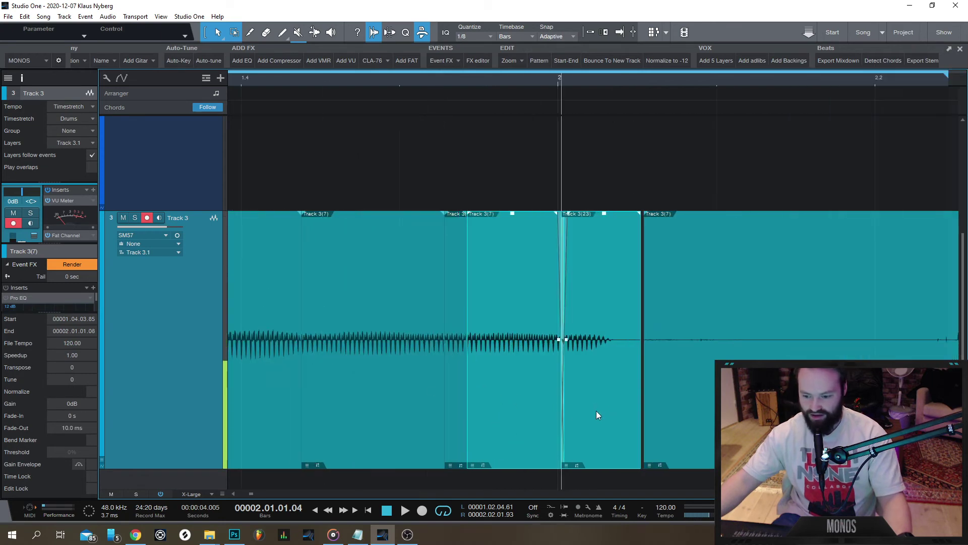
Step: Narrow the crossfade to a fade-out of 0.37 ms, with the preceding event ending at 2.01.01.04
{"action": "scroll", "coordinate": [573, 396], "scroll_direction": "up", "scroll_amount": 7}
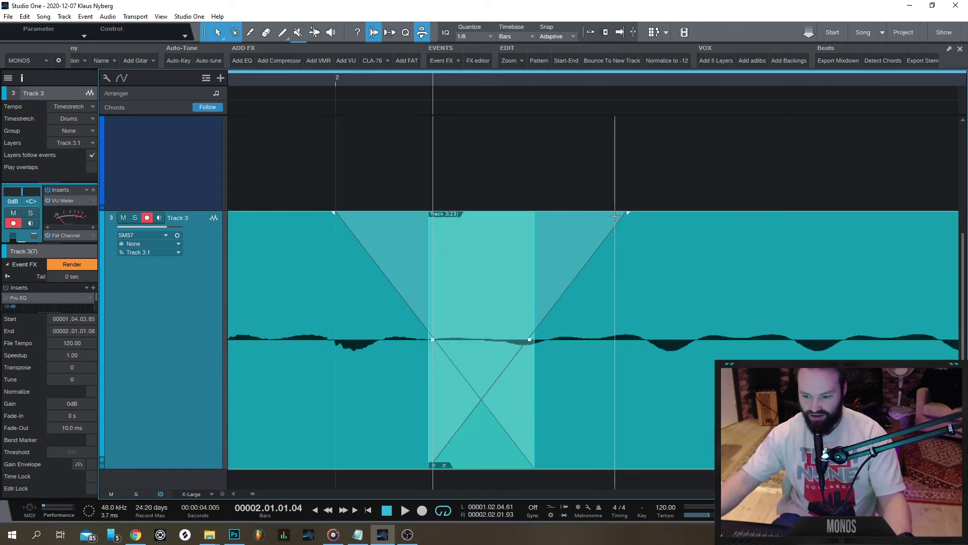
{"action": "left_click_drag", "start_coordinate": [627, 214], "coordinate": [475, 212]}
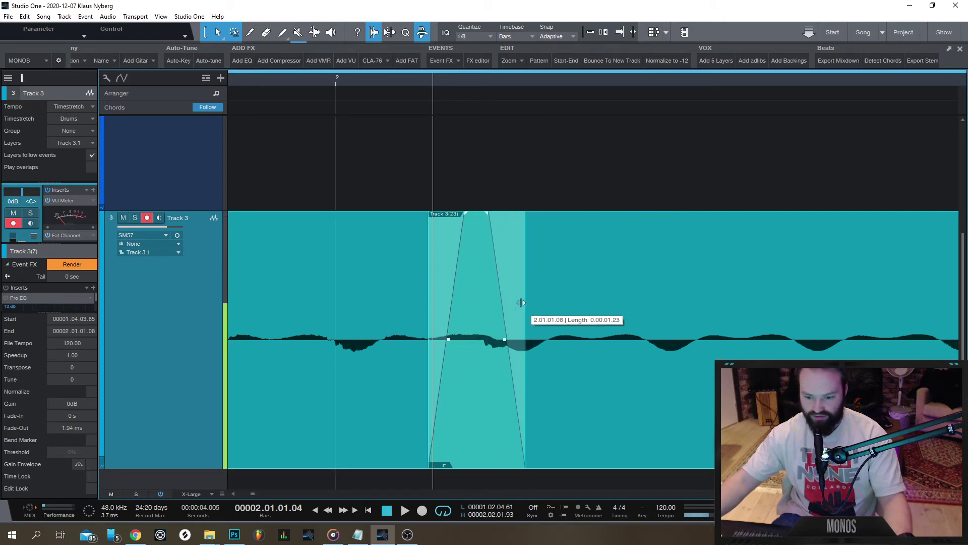
{"action": "left_click_drag", "start_coordinate": [521, 303], "coordinate": [497, 302]}
{"action": "left_click_drag", "start_coordinate": [489, 218], "coordinate": [430, 218]}
{"action": "left_click_drag", "start_coordinate": [498, 355], "coordinate": [437, 356]}
Step: Play the phrase from 1.02.02.10 to check the new crossfade, then deselect the events
{"action": "scroll", "coordinate": [474, 365], "scroll_direction": "down", "scroll_amount": 10}
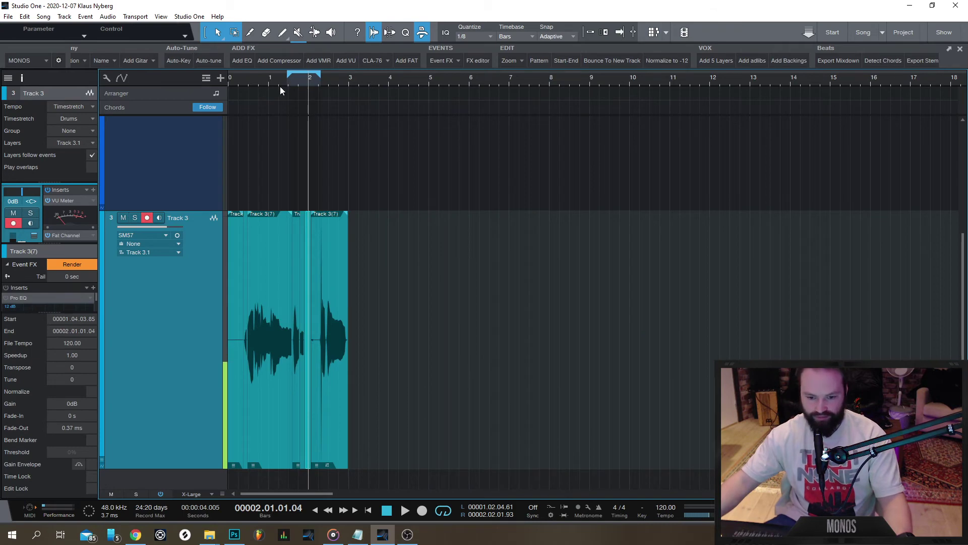
{"action": "left_click", "coordinate": [280, 84]}
{"action": "key", "text": "space"}
{"action": "scroll", "coordinate": [272, 242], "scroll_direction": "up", "scroll_amount": 5}
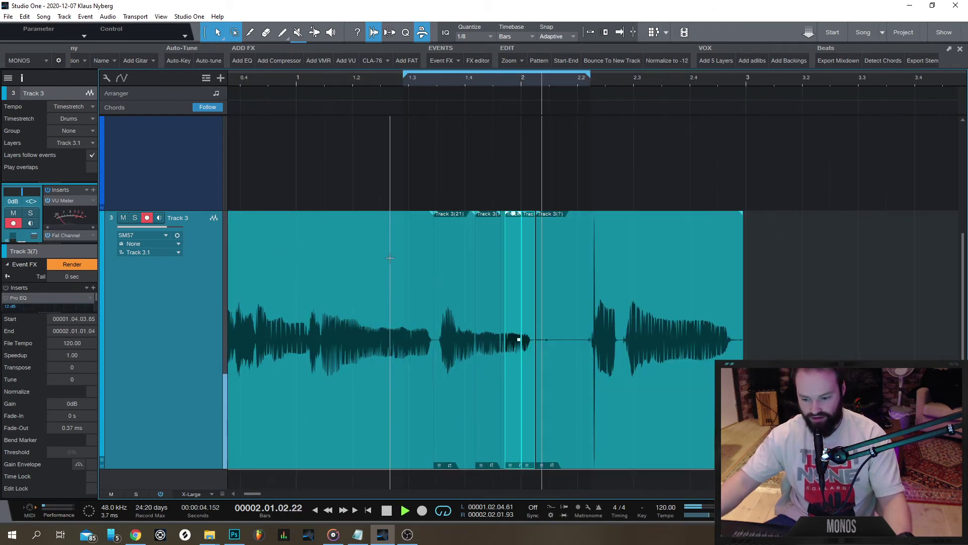
{"action": "key", "text": "space"}
{"action": "left_click", "coordinate": [462, 182]}
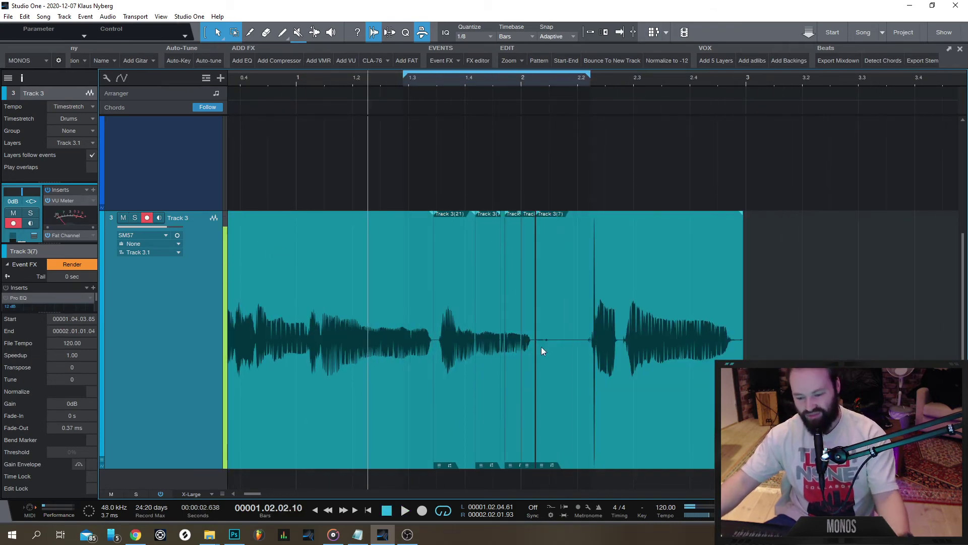
Step: Select all events on Track 3 and bounce them into one continuous event
{"action": "key", "text": "ctrl+a"}
{"action": "scroll", "coordinate": [314, 380], "scroll_direction": "down", "scroll_amount": 5}
{"action": "left_click_drag", "start_coordinate": [434, 355], "coordinate": [181, 349]}
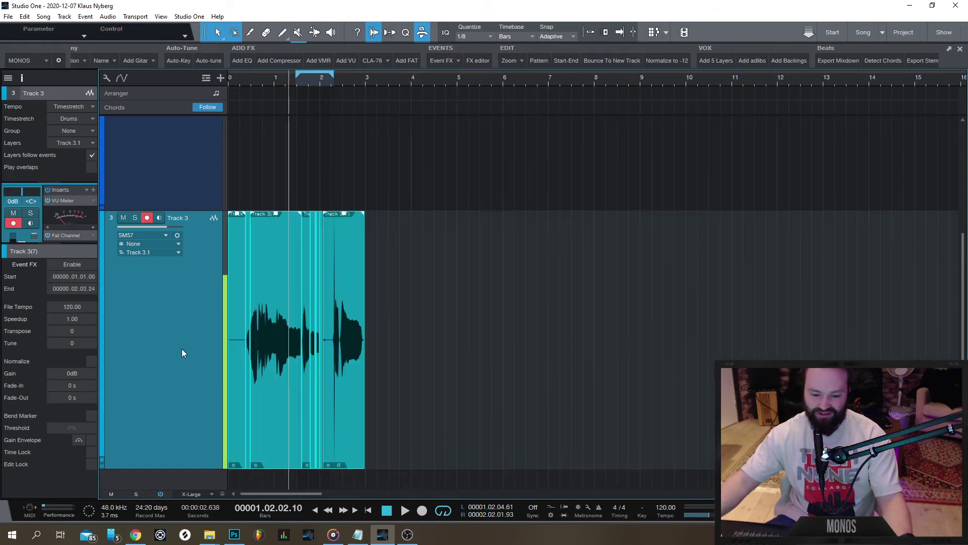
{"action": "key", "text": "ctrl+b"}
Step: Split the last phrase, from just before its loud click at 2.02.01.48 to the end, into its own event
{"action": "scroll", "coordinate": [331, 321], "scroll_direction": "up", "scroll_amount": 6}
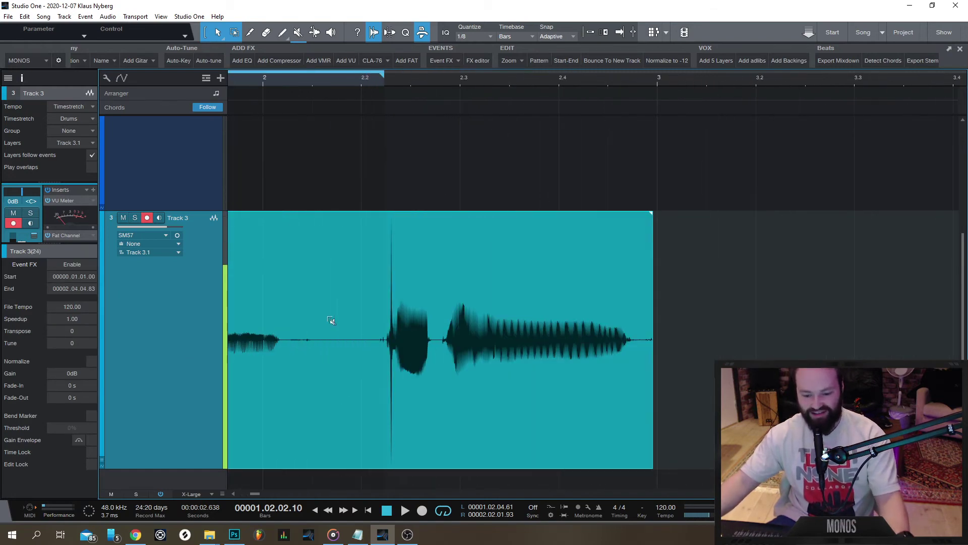
{"action": "left_click_drag", "start_coordinate": [373, 330], "coordinate": [663, 348]}
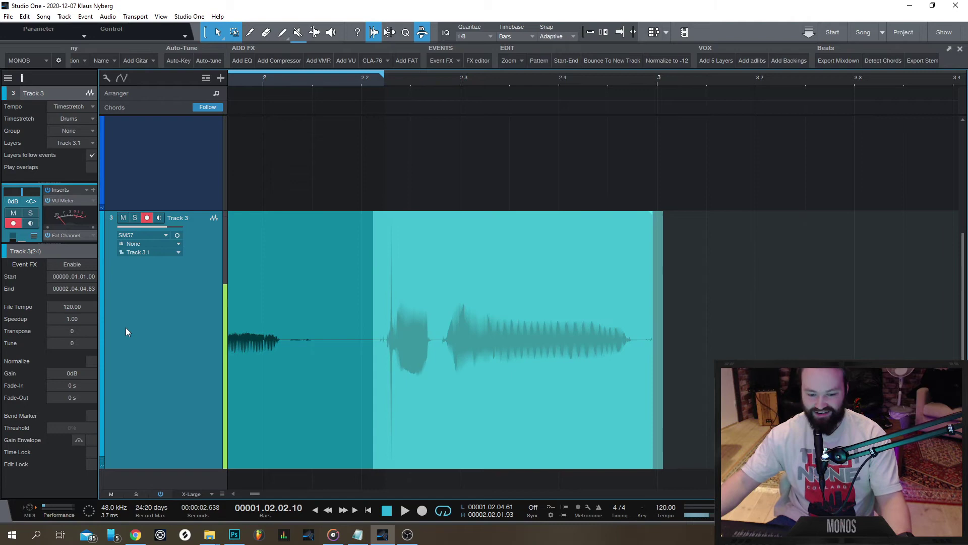
{"action": "left_click", "coordinate": [390, 381]}
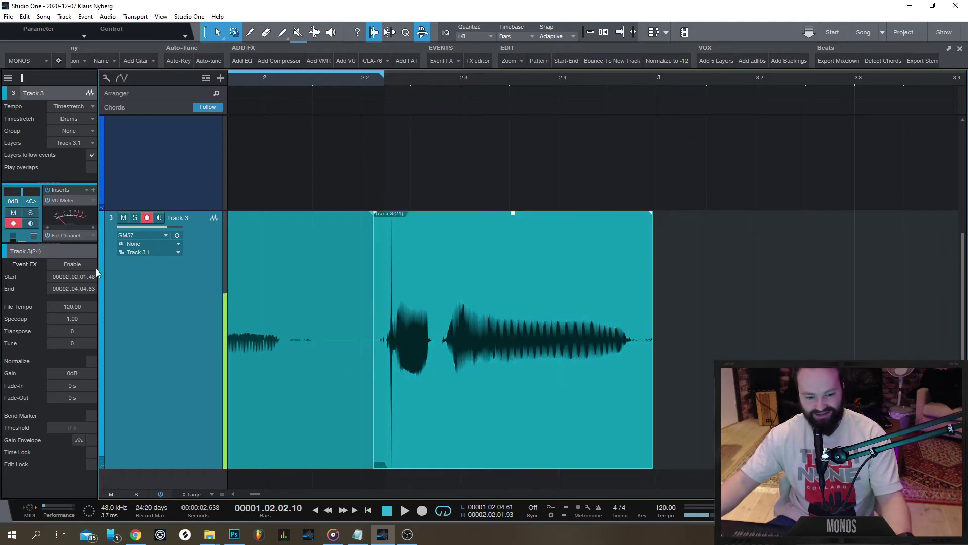
Step: Enable event effects on the last phrase and insert RX 7 Mouth De-click with sensitivity 6.50
{"action": "left_click", "coordinate": [94, 266]}
{"action": "left_click", "coordinate": [93, 288]}
{"action": "type", "text": "click"}
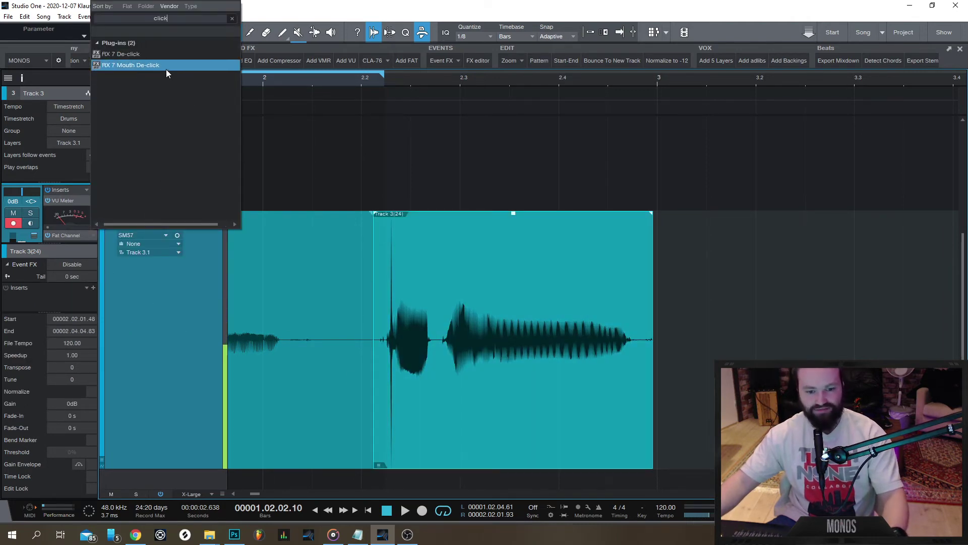
{"action": "left_click", "coordinate": [168, 74]}
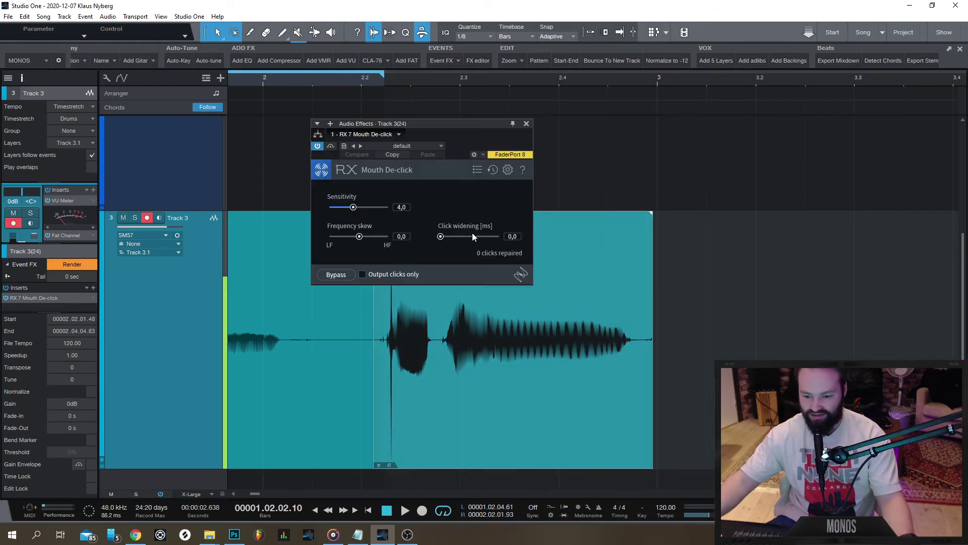
{"action": "left_click", "coordinate": [527, 124]}
{"action": "key", "text": "z"}
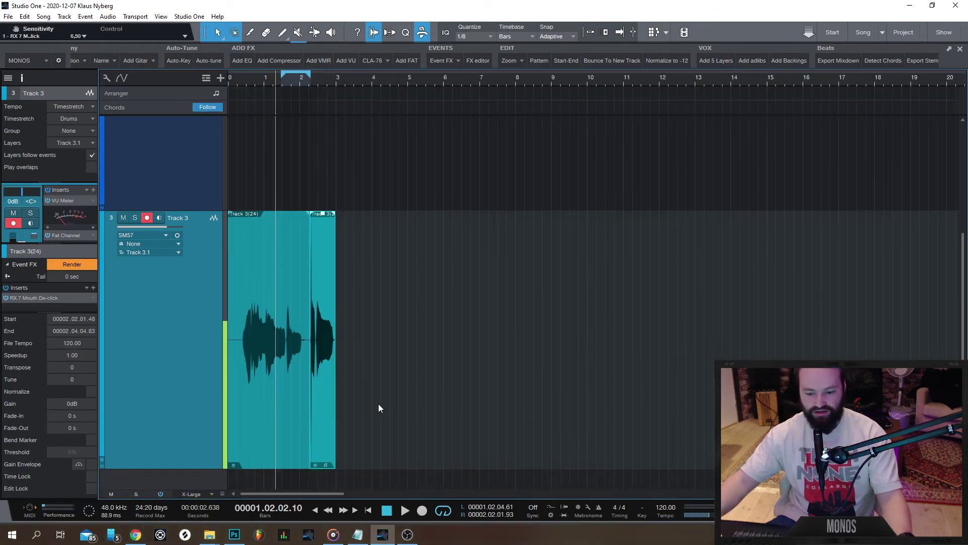
Step: Bounce the two events on Track 3 into one continuous event and play the take from the start
{"action": "left_click_drag", "start_coordinate": [379, 404], "coordinate": [195, 388]}
{"action": "key", "text": "ctrl+b"}
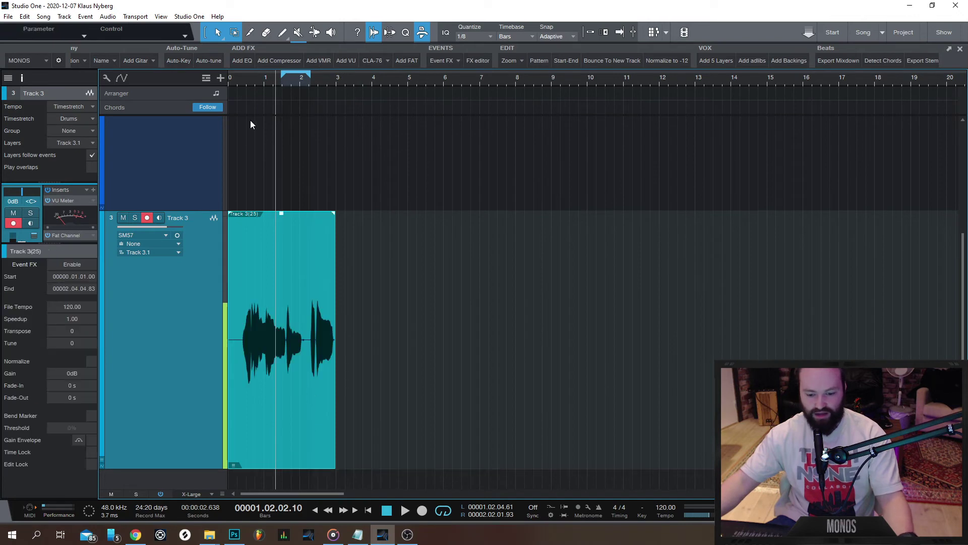
{"action": "left_click", "coordinate": [231, 77]}
{"action": "key", "text": "space"}
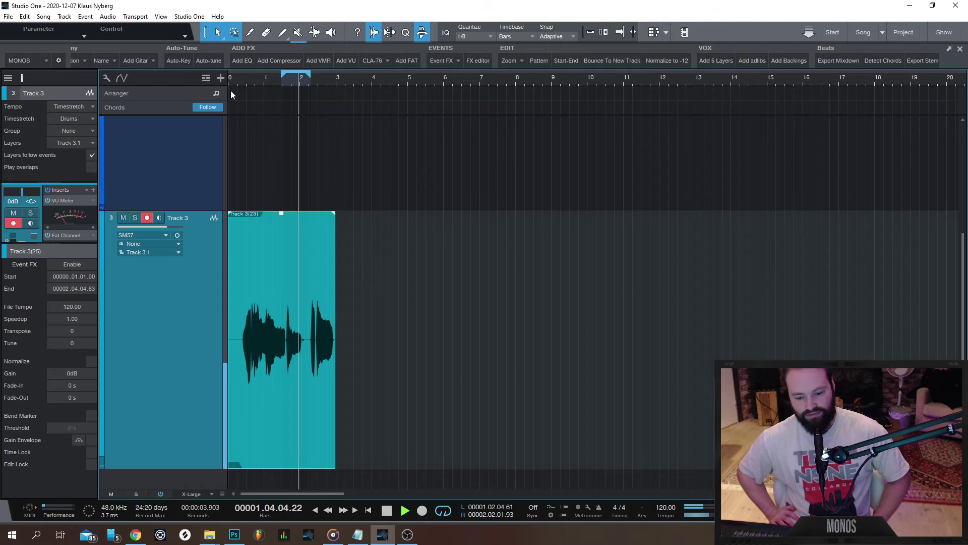
{"action": "key", "text": "space"}
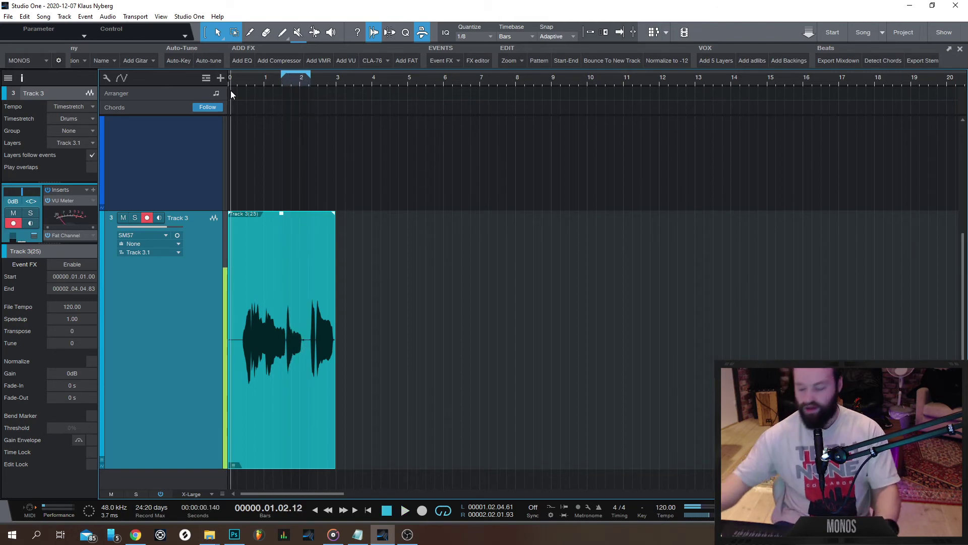
{"action": "key", "text": "space"}
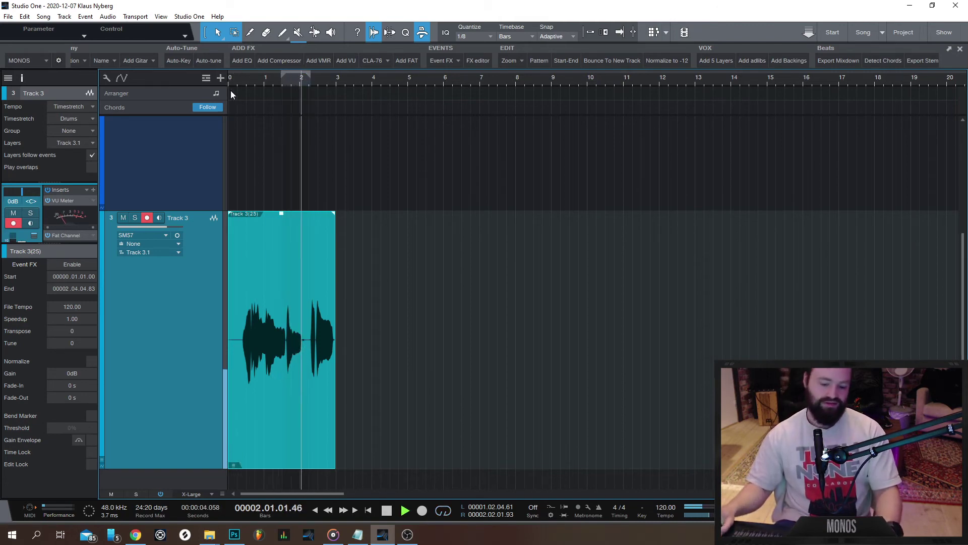
{"action": "key", "text": "space"}
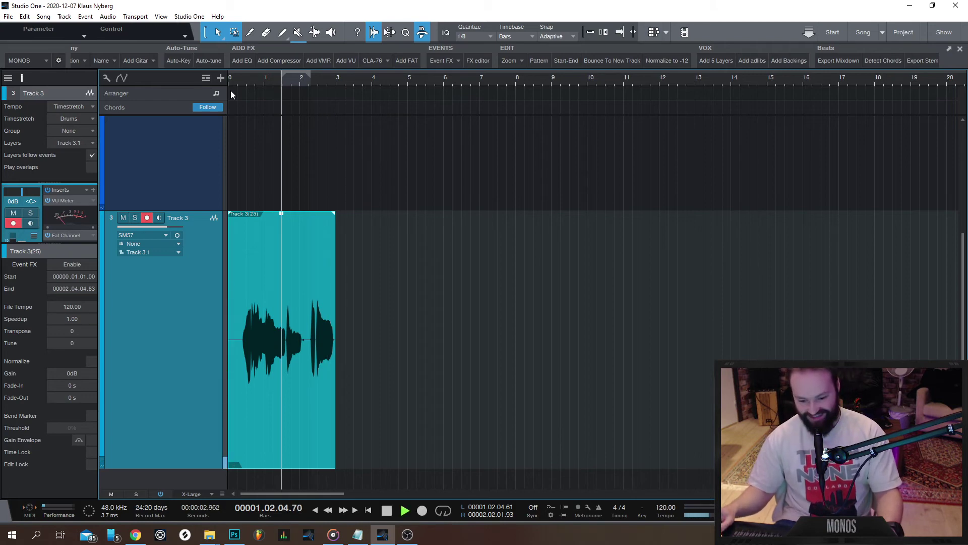
{"action": "key", "text": "space"}
{"action": "key", "text": "space"}
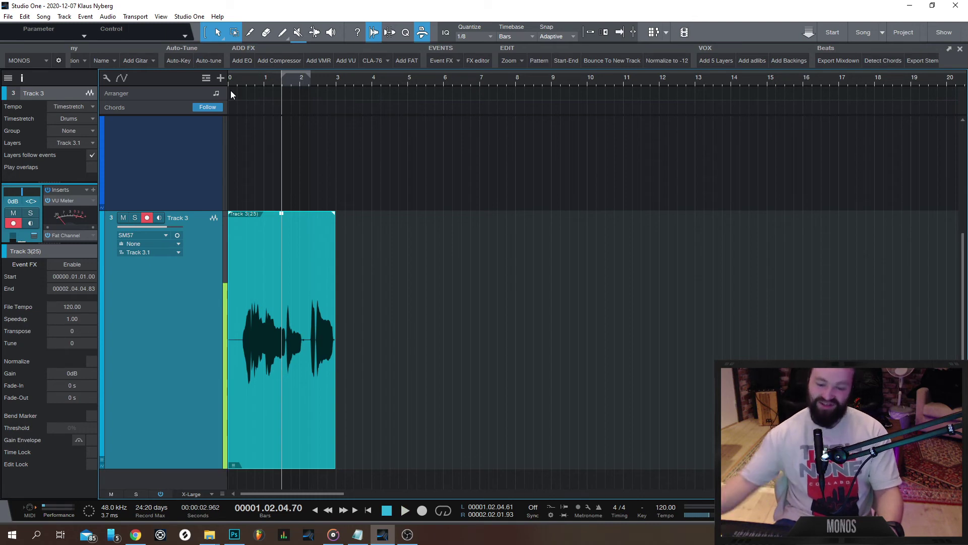
Step: Split the section from 1.04.03.16 to 1.04.04.39 on Track 3 into its own event
{"action": "scroll", "coordinate": [268, 365], "scroll_direction": "up", "scroll_amount": 15}
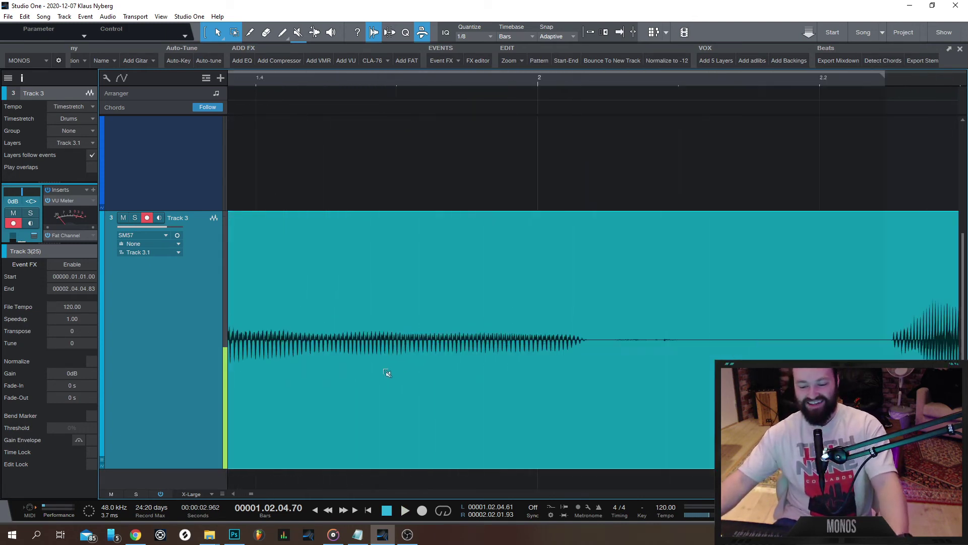
{"action": "scroll", "coordinate": [396, 373], "scroll_direction": "down", "scroll_amount": 10}
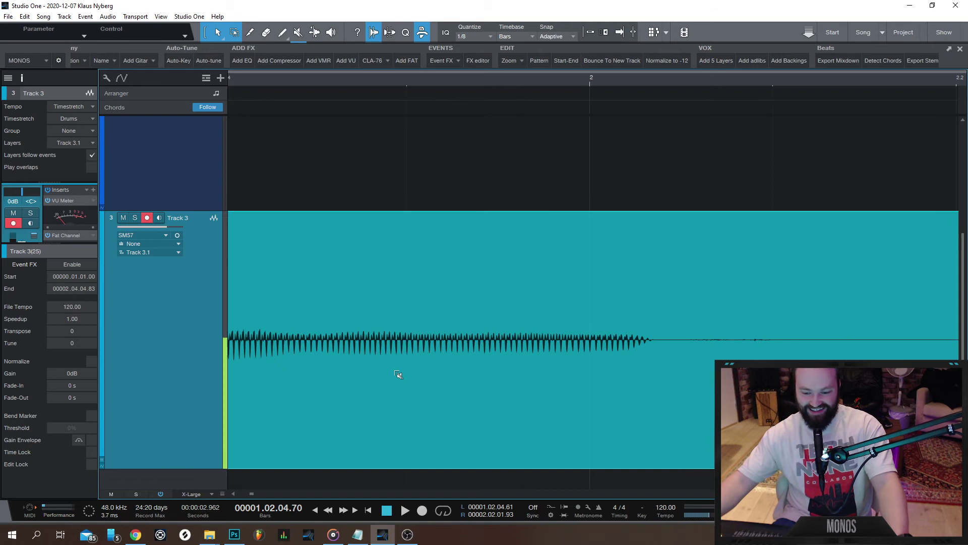
{"action": "scroll", "coordinate": [398, 374], "scroll_direction": "down", "scroll_amount": 3}
{"action": "scroll", "coordinate": [346, 376], "scroll_direction": "up", "scroll_amount": 7}
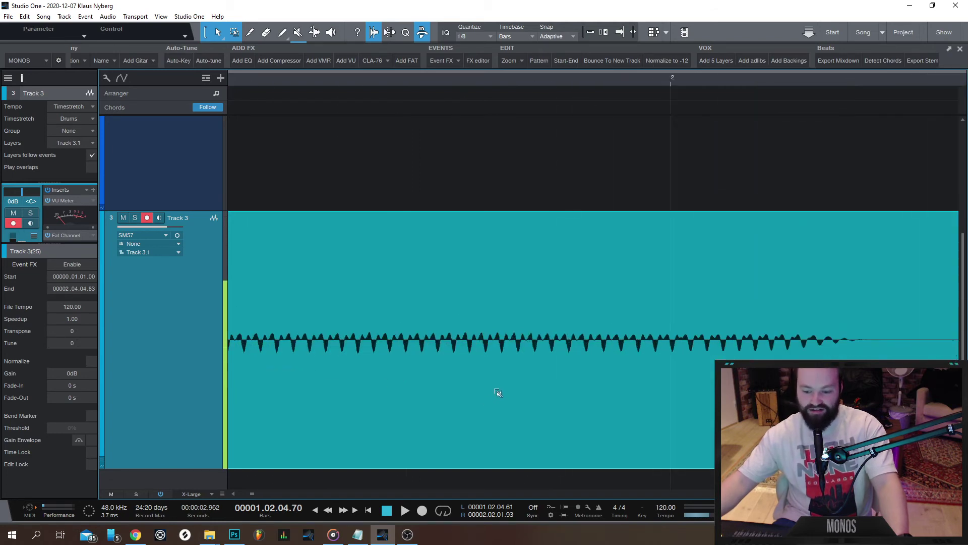
{"action": "scroll", "coordinate": [497, 393], "scroll_direction": "down", "scroll_amount": 3}
{"action": "left_click", "coordinate": [298, 81]}
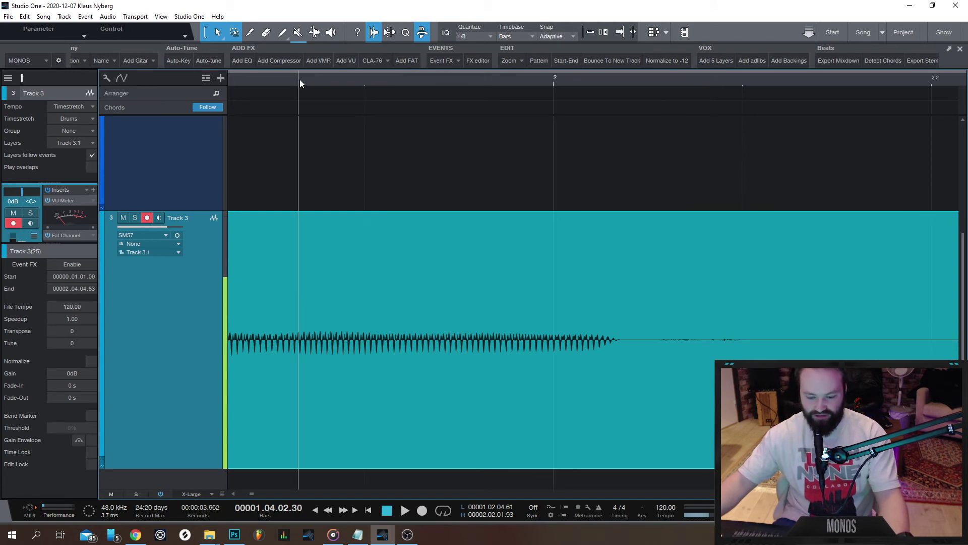
{"action": "left_click_drag", "start_coordinate": [380, 343], "coordinate": [496, 340]}
{"action": "left_click", "coordinate": [439, 369]}
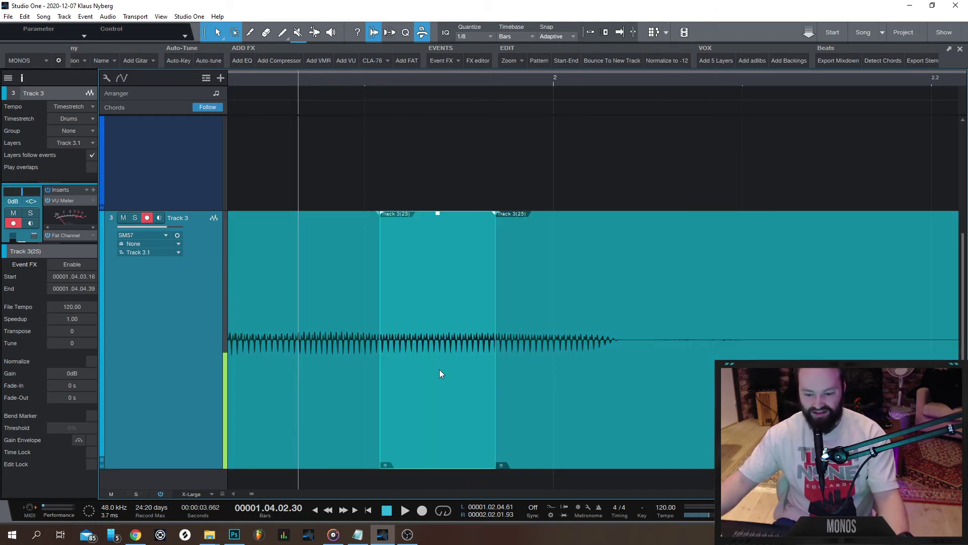
Step: Enable event effects on the new short event and insert Pro EQ
{"action": "left_click", "coordinate": [73, 264]}
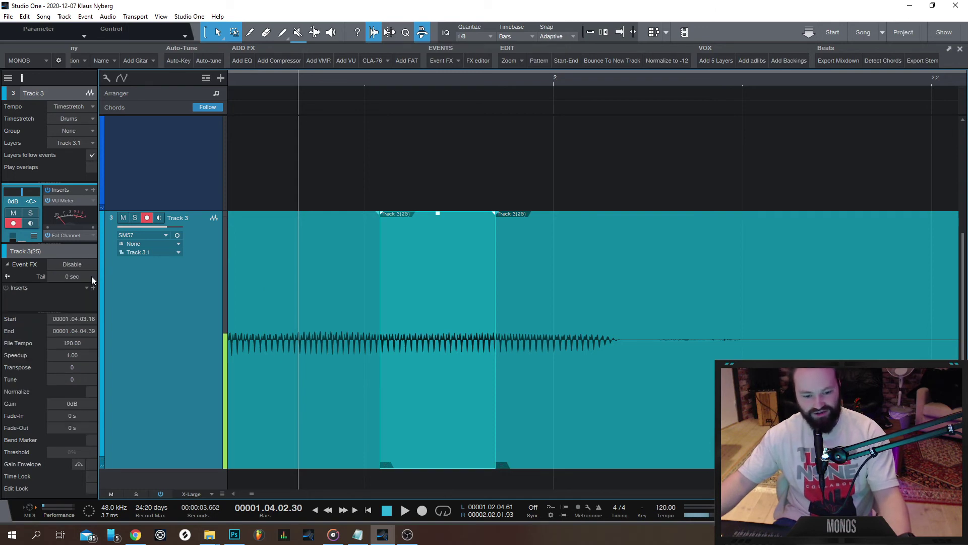
{"action": "left_click", "coordinate": [94, 287]}
{"action": "type", "text": "eq"}
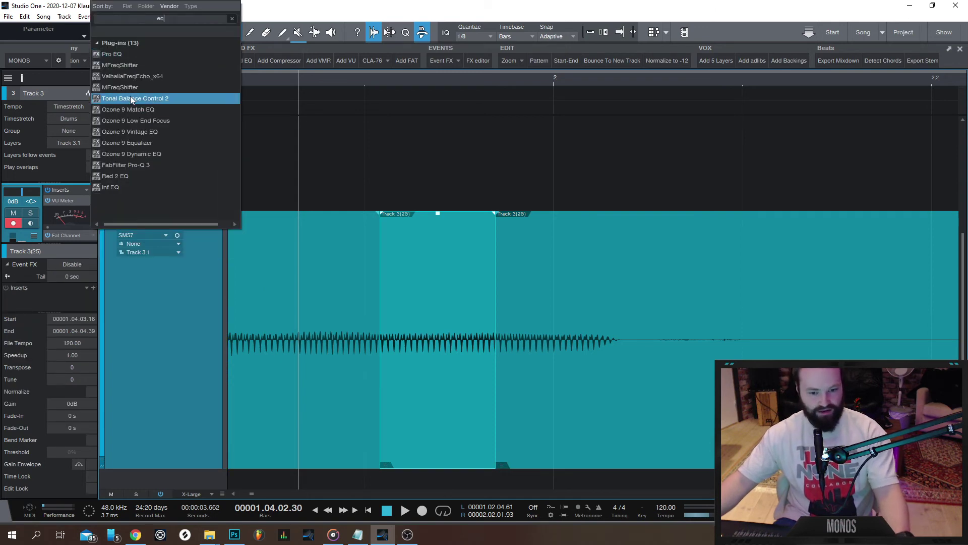
{"action": "left_click", "coordinate": [127, 51]}
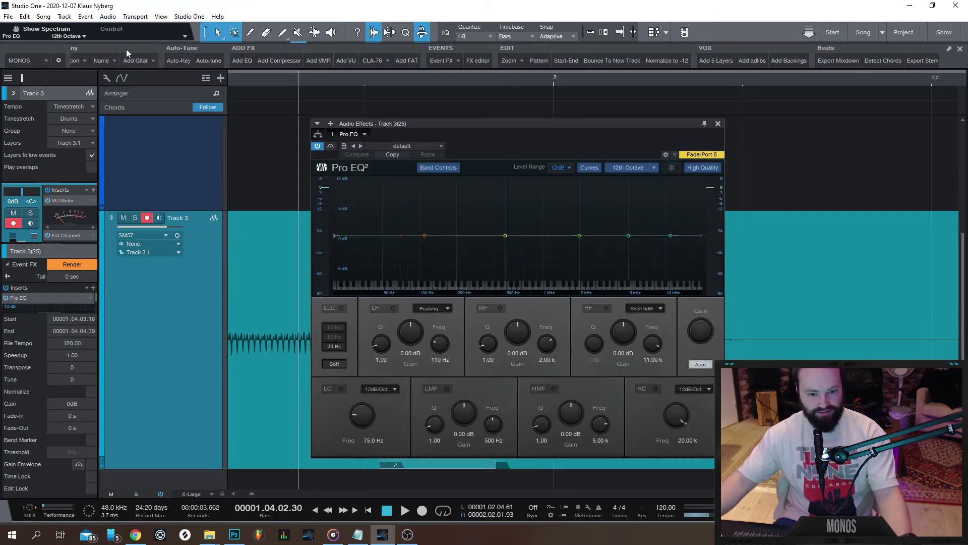
Step: Cut 12 dB with the MF band at 3.80 kHz, Q 2.80, and 12 dB with the HMF band at 3.49 kHz while auditioning
{"action": "left_click", "coordinate": [553, 389]}
{"action": "left_click", "coordinate": [579, 236]}
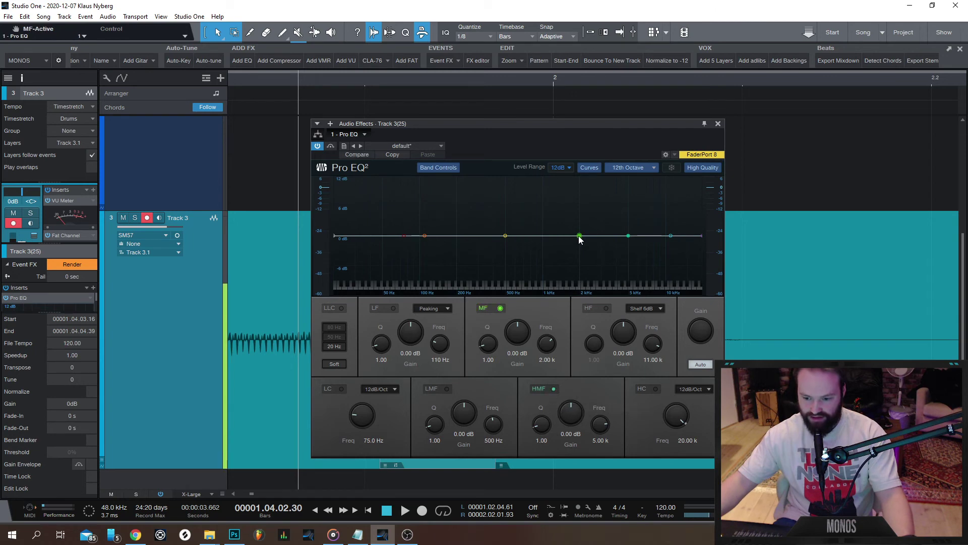
{"action": "left_click_drag", "start_coordinate": [578, 239], "coordinate": [612, 295]}
{"action": "left_click", "coordinate": [661, 309]}
{"action": "scroll", "coordinate": [589, 287], "scroll_direction": "up", "scroll_amount": 3}
{"action": "key", "text": "space"}
{"action": "key", "text": "space"}
{"action": "left_click_drag", "start_coordinate": [628, 236], "coordinate": [609, 298]}
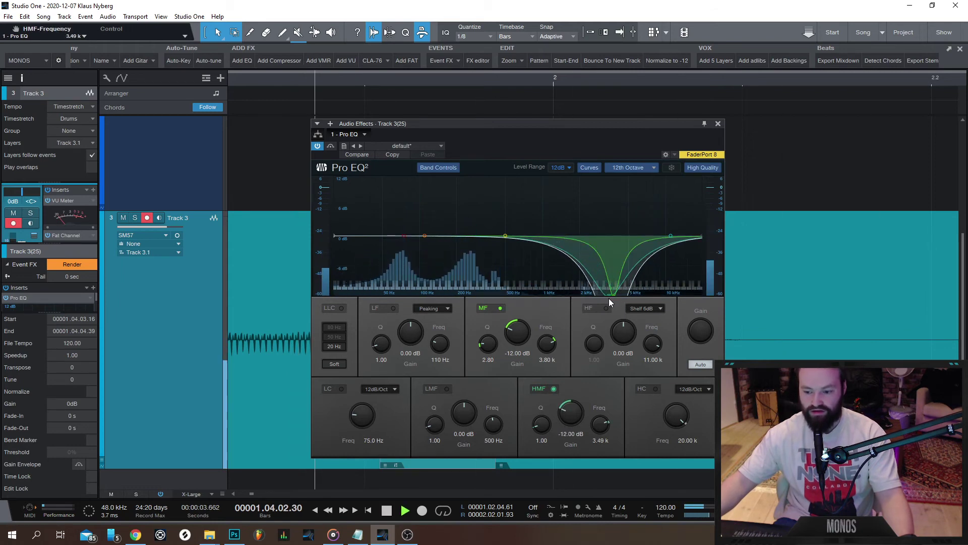
{"action": "left_click", "coordinate": [720, 125]}
Step: Bounce the equalised section and its neighbouring Track 3 events into one continuous event
{"action": "scroll", "coordinate": [594, 314], "scroll_direction": "down", "scroll_amount": 5}
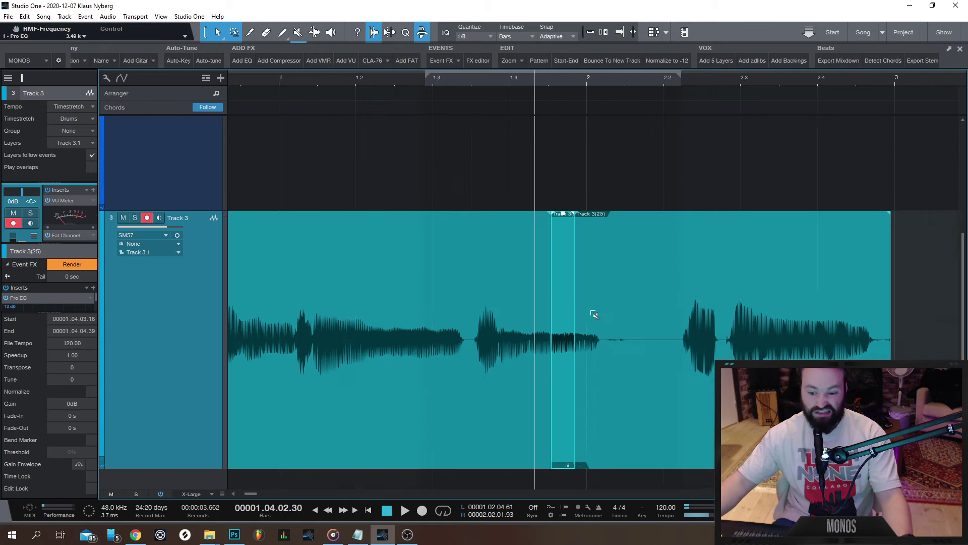
{"action": "left_click_drag", "start_coordinate": [922, 336], "coordinate": [434, 348]}
{"action": "left_click", "coordinate": [408, 354]}
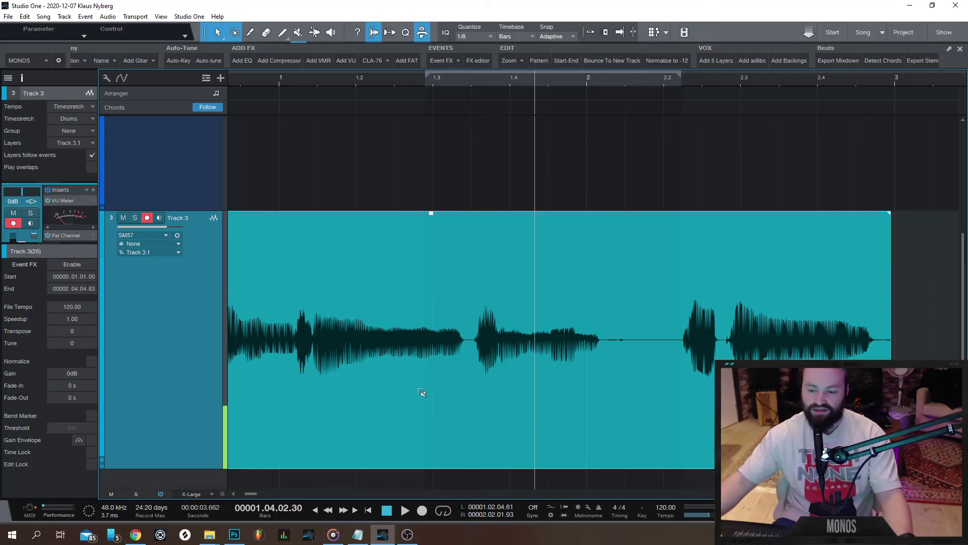
Step: Play the bounced take from near its start with the console open
{"action": "scroll", "coordinate": [301, 153], "scroll_direction": "down", "scroll_amount": 5}
{"action": "key", "text": "F3"}
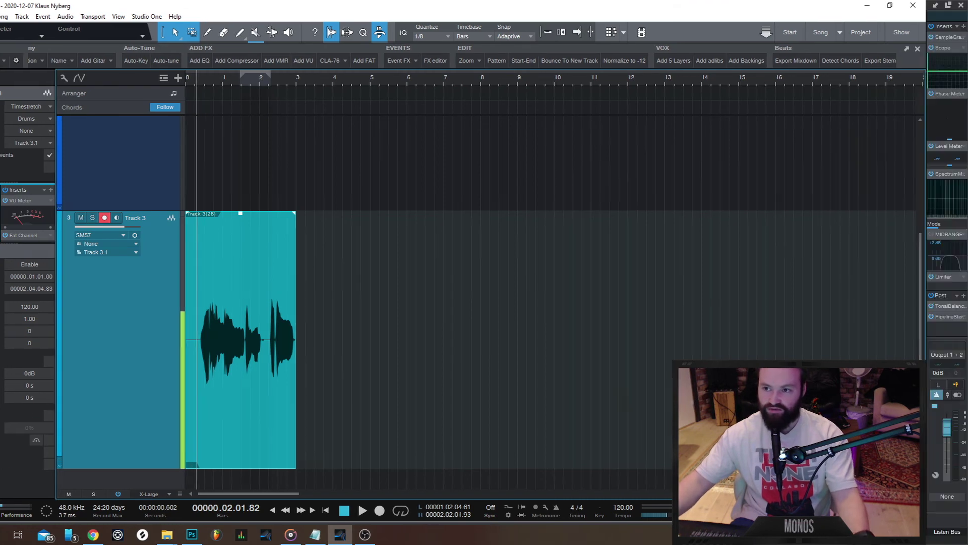
{"action": "key", "text": "space"}
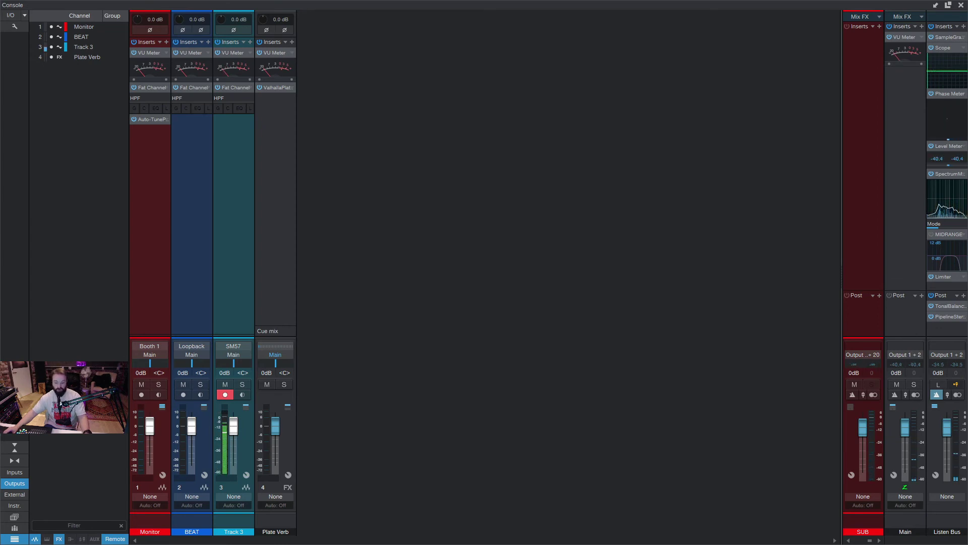
Step: Split the end of the middle phrase, from 1.04.03.09 to 2.01.02.02, into its own event
{"action": "mouse_move", "coordinate": [385, 352]}
{"action": "left_mouse_down"}
{"action": "mouse_move", "coordinate": [266, 353]}
{"action": "mouse_move", "coordinate": [389, 352]}
{"action": "left_mouse_up"}
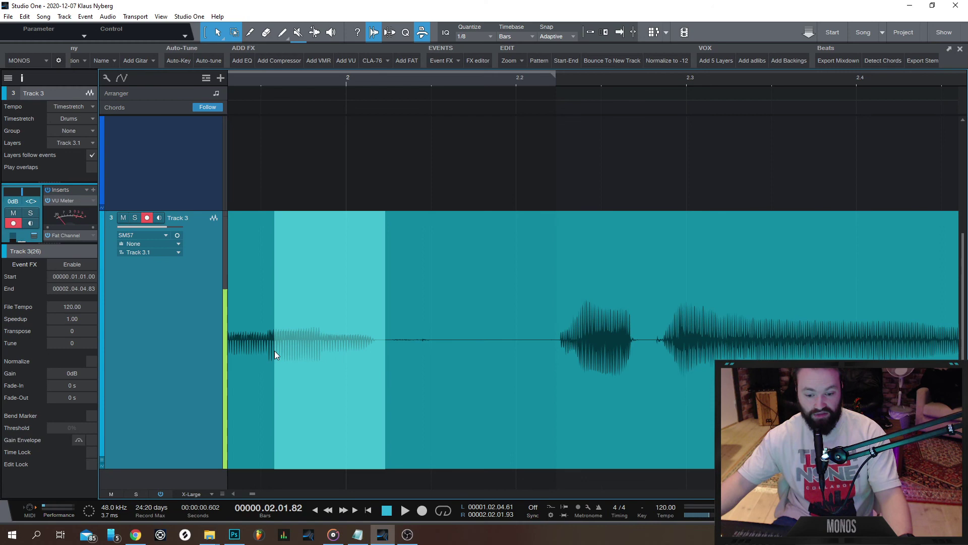
{"action": "left_click", "coordinate": [263, 352]}
{"action": "left_click", "coordinate": [343, 381]}
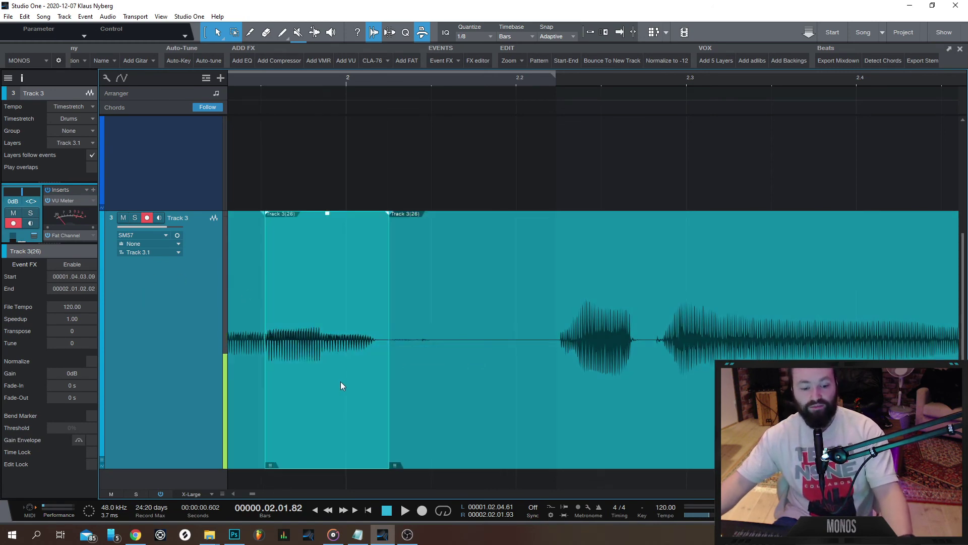
Step: Enable event effects on the phrase-end event and insert Pro EQ
{"action": "left_click", "coordinate": [66, 264]}
{"action": "left_click", "coordinate": [94, 288]}
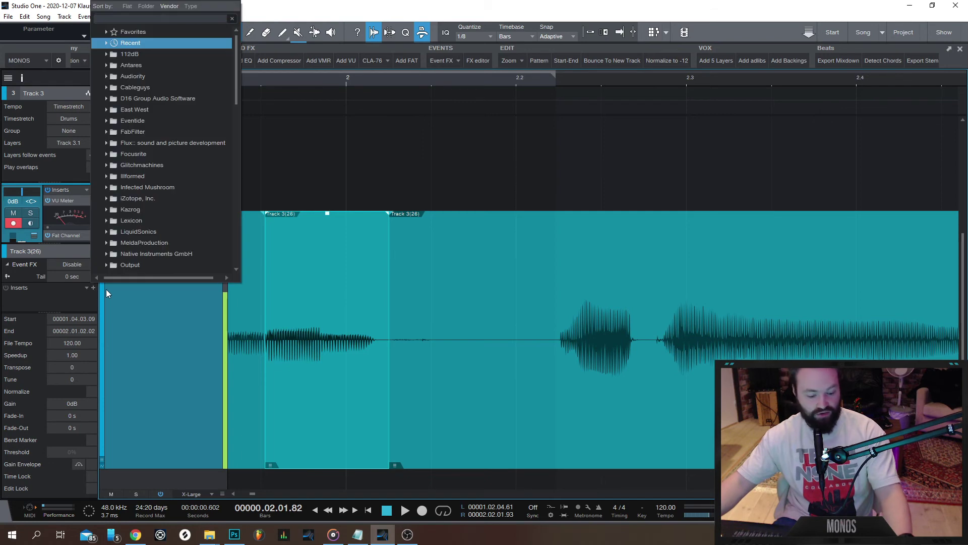
{"action": "type", "text": "eq"}
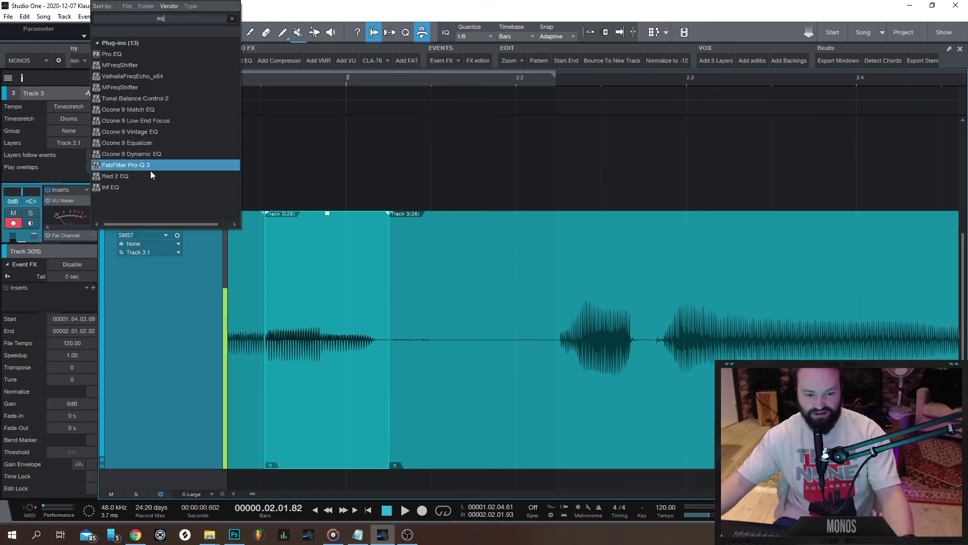
{"action": "left_click", "coordinate": [128, 54]}
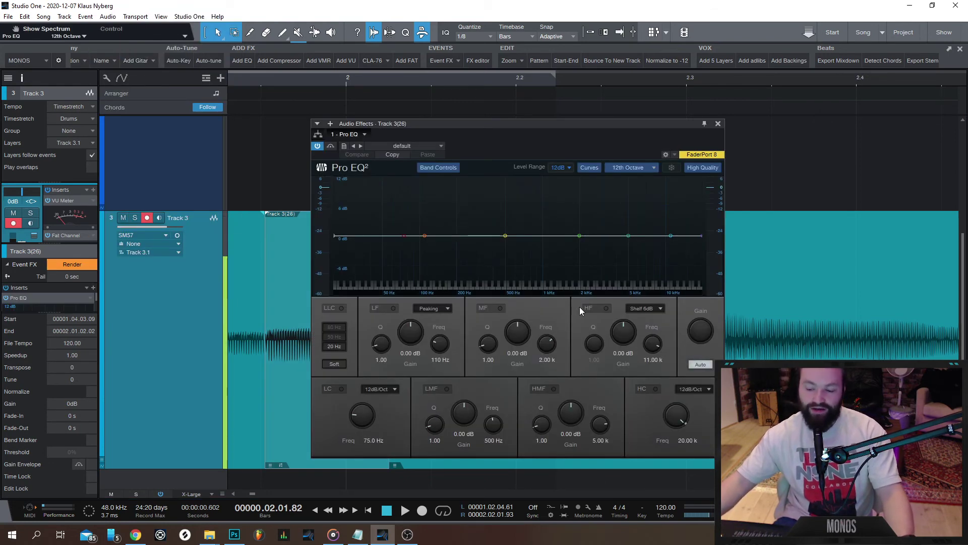
Step: Cut 12 dB with the MF band at 2.51 kHz and 12 dB with the LMF band at 3.46 kHz, both with Q 1.60
{"action": "left_click", "coordinate": [606, 309]}
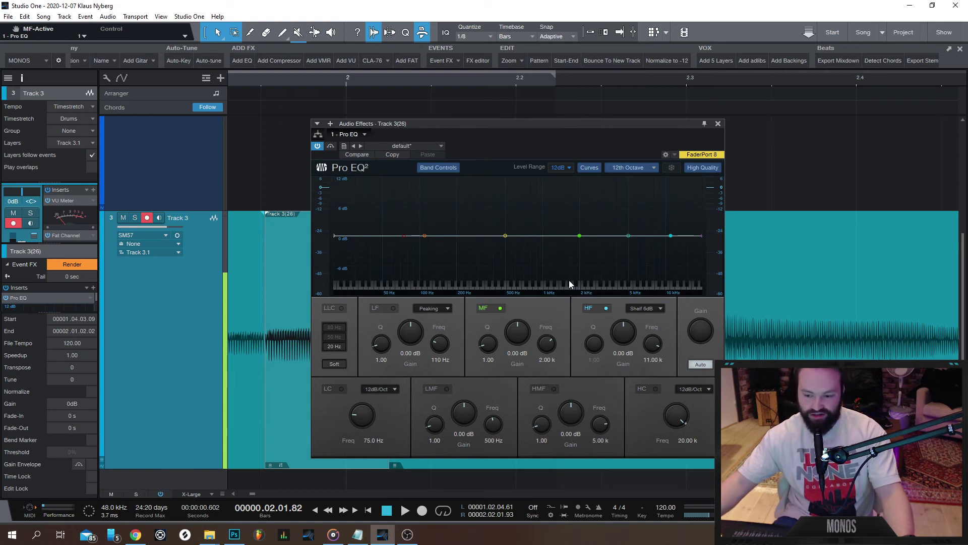
{"action": "left_click", "coordinate": [606, 308]}
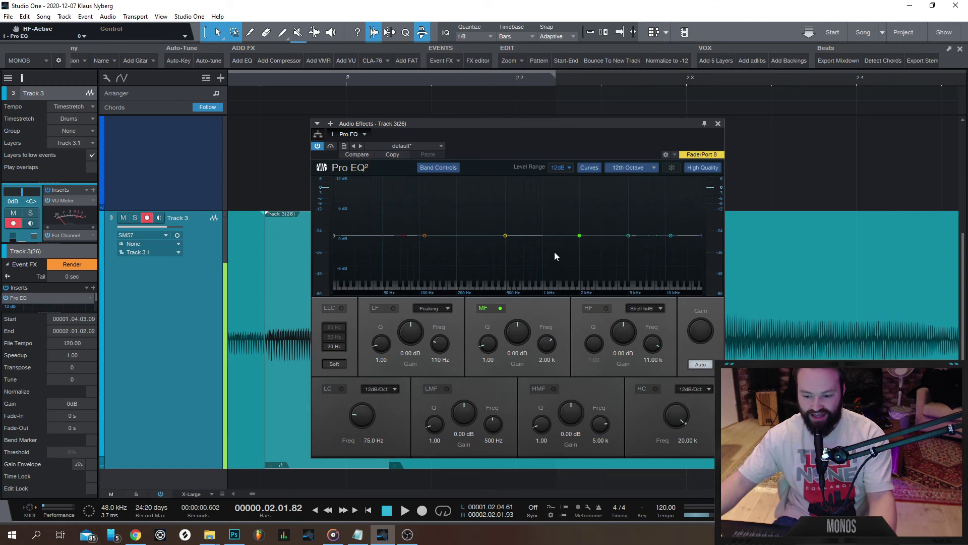
{"action": "left_click_drag", "start_coordinate": [580, 236], "coordinate": [589, 310]}
{"action": "left_click_drag", "start_coordinate": [506, 235], "coordinate": [609, 298]}
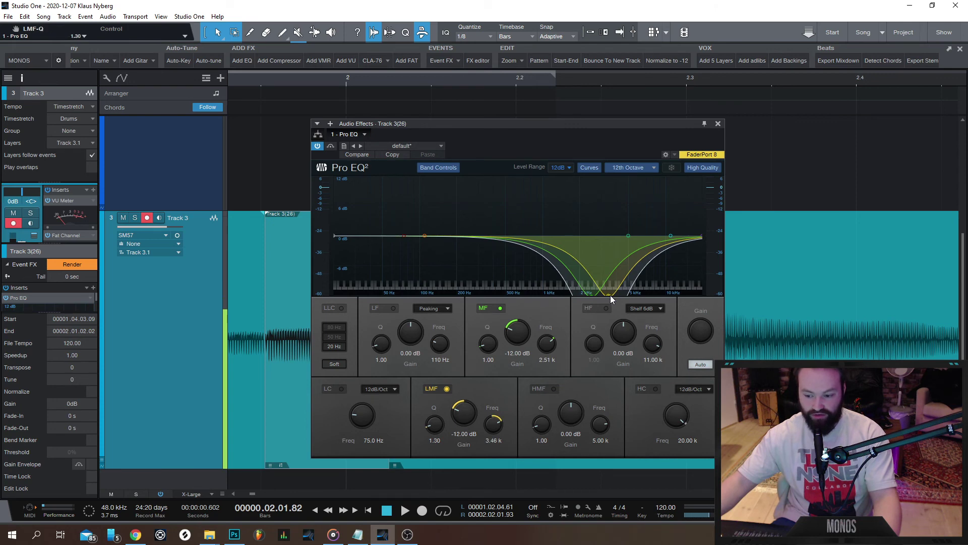
{"action": "scroll", "coordinate": [611, 295], "scroll_direction": "up", "scroll_amount": 1}
{"action": "scroll", "coordinate": [591, 295], "scroll_direction": "up", "scroll_amount": 1}
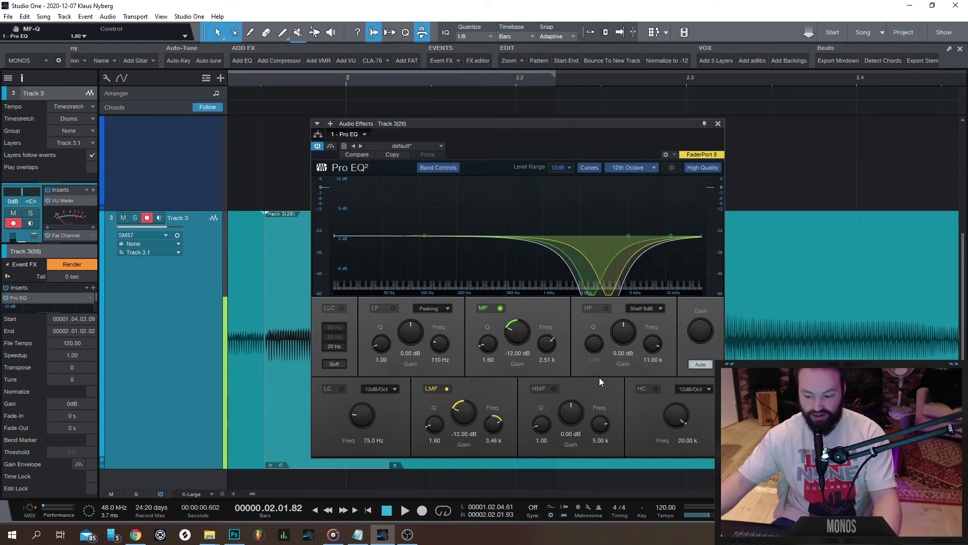
{"action": "left_click", "coordinate": [718, 124]}
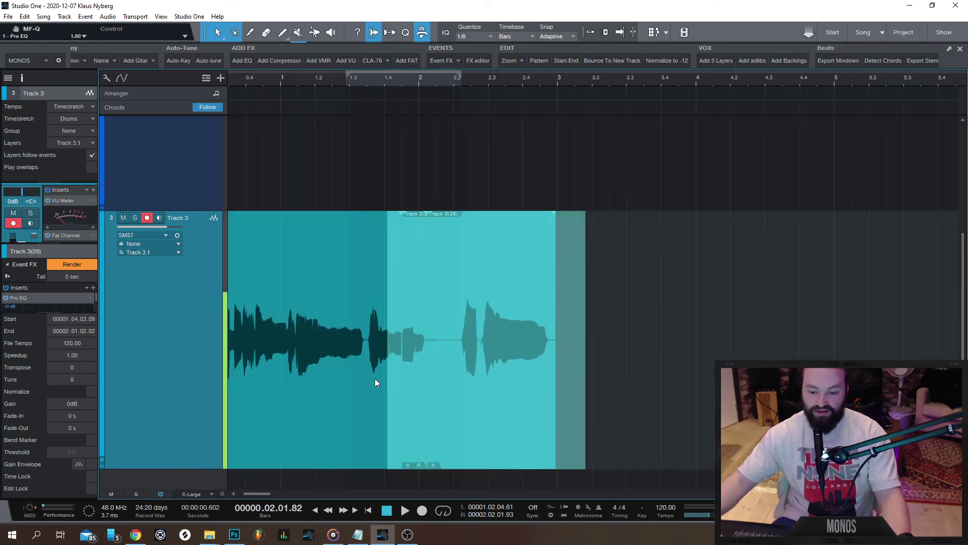
Step: Try bouncing all Track 3 events into one and play the result from 1.03.02.42 to check the EQ
{"action": "scroll", "coordinate": [367, 372], "scroll_direction": "down", "scroll_amount": 3}
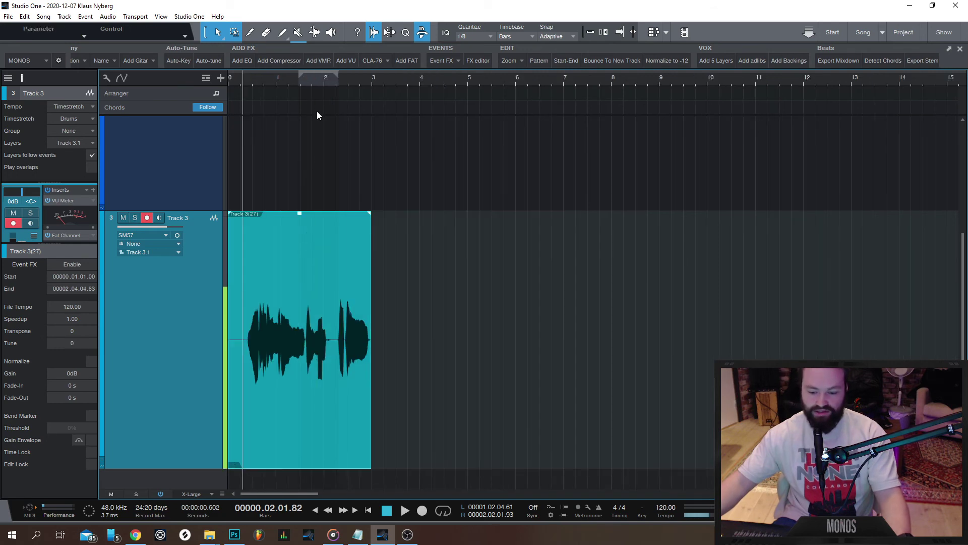
{"action": "key", "text": "space"}
{"action": "key", "text": "e"}
{"action": "key", "text": "e"}
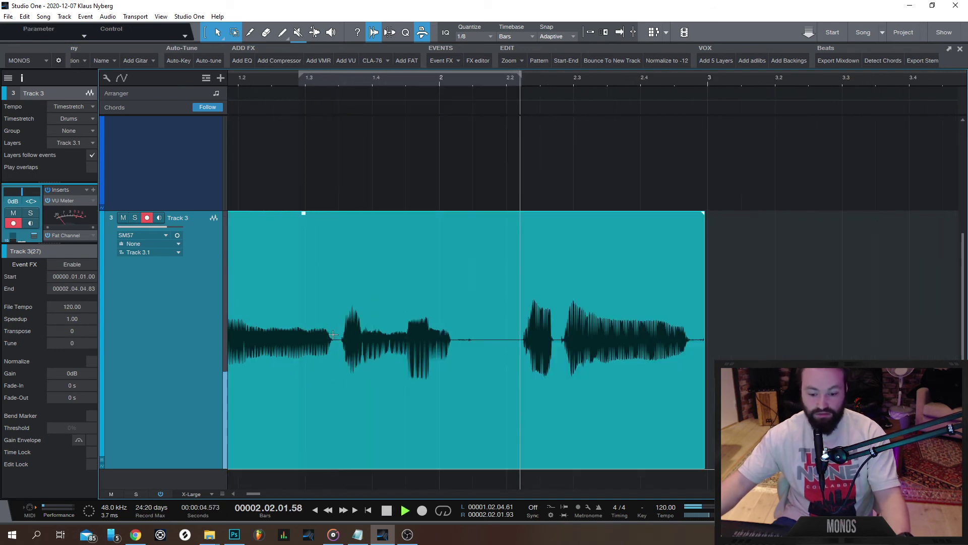
{"action": "key", "text": "space"}
Step: Undo the bounce, turn off auto gain in the phrase-end event's Pro EQ, and bounce the Track 3 events into one again
{"action": "key", "text": "ctrl+z"}
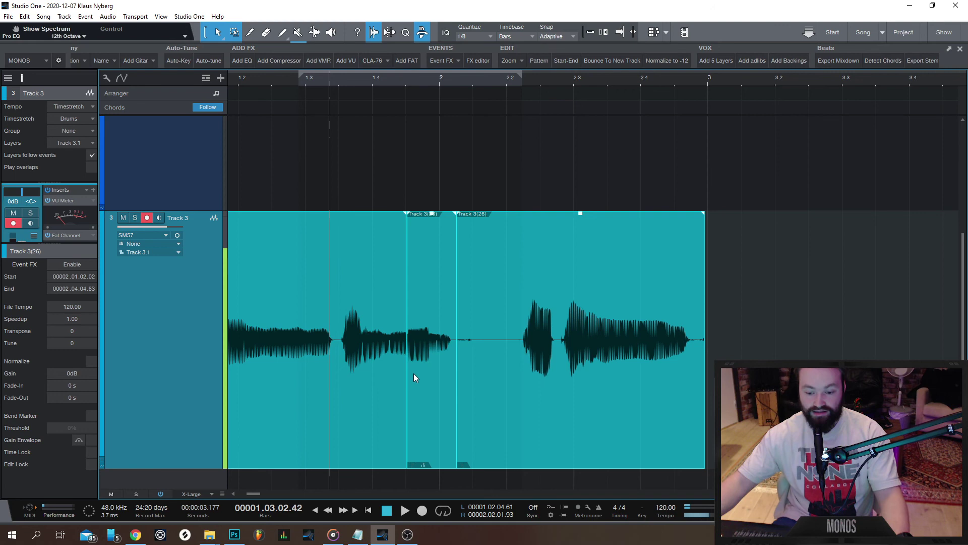
{"action": "left_click", "coordinate": [428, 363]}
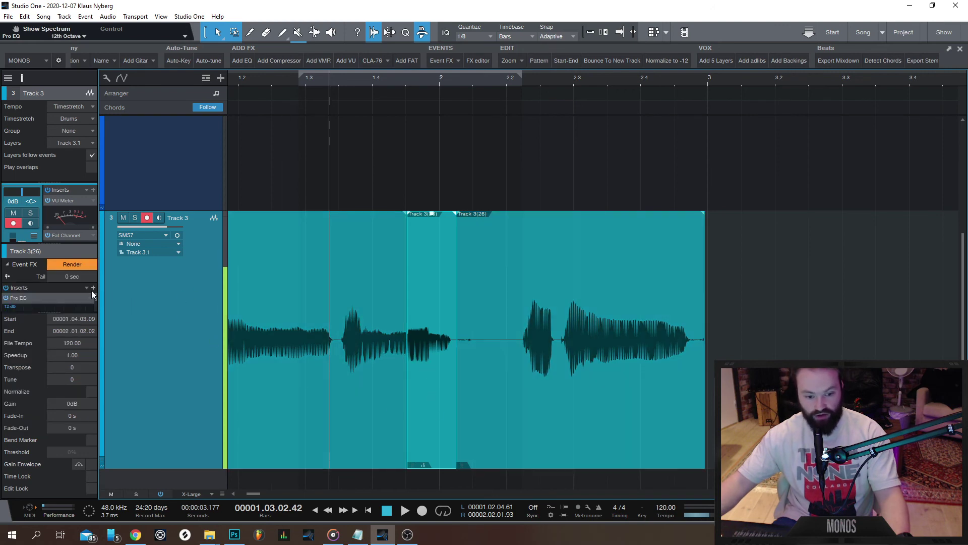
{"action": "left_click", "coordinate": [65, 297]}
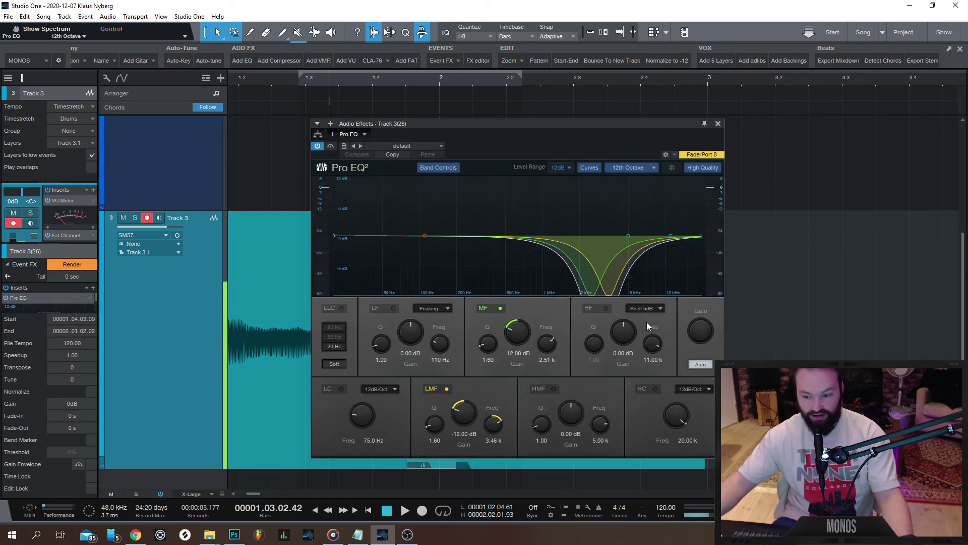
{"action": "left_click", "coordinate": [718, 123]}
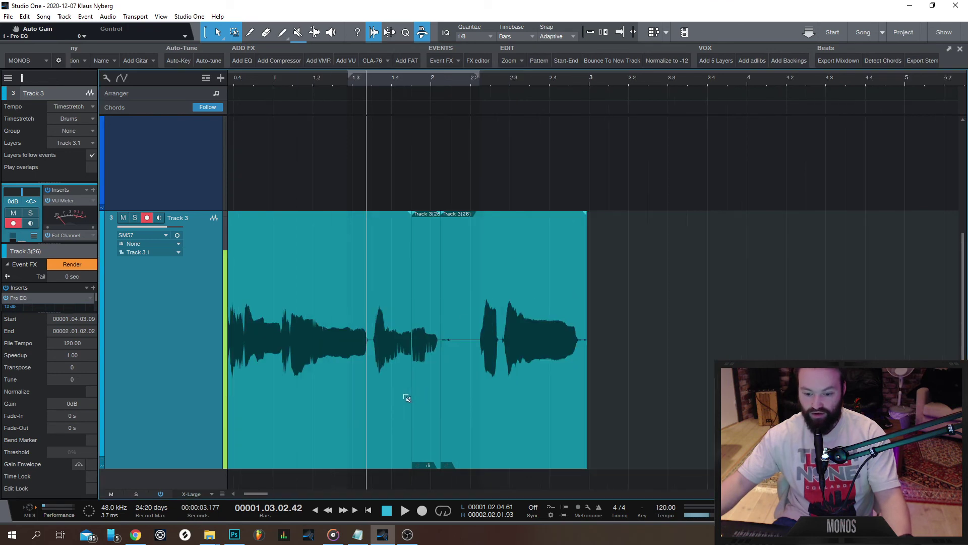
{"action": "scroll", "coordinate": [383, 373], "scroll_direction": "up", "scroll_amount": 5}
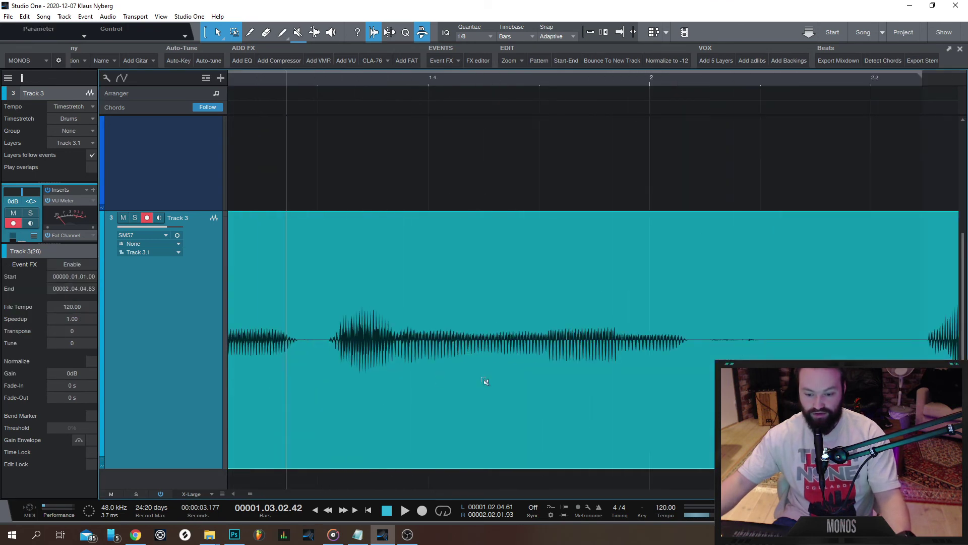
Step: Enable the gain envelope on the bounced event and lower it slightly over the louder section just before bar 2
{"action": "scroll", "coordinate": [521, 407], "scroll_direction": "up", "scroll_amount": 4}
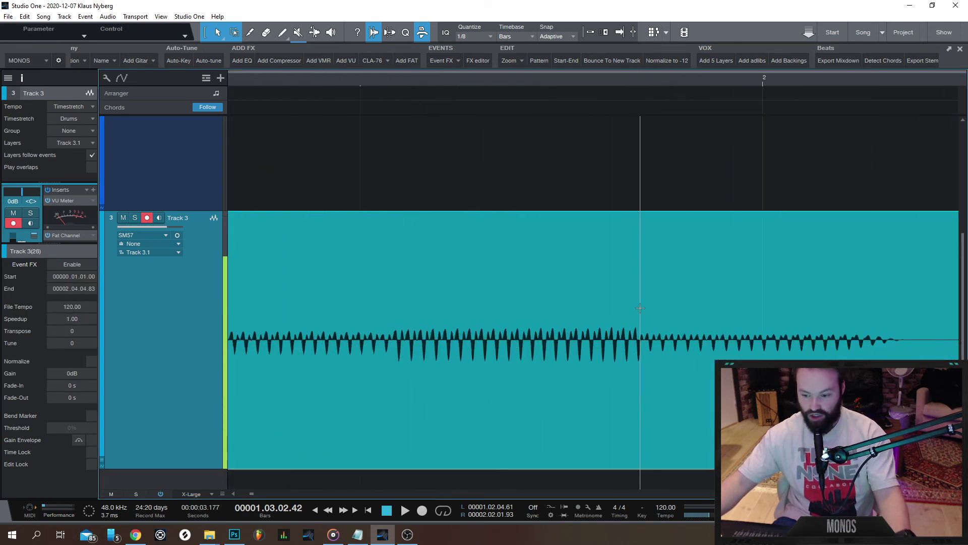
{"action": "left_click_drag", "start_coordinate": [640, 309], "coordinate": [392, 309]}
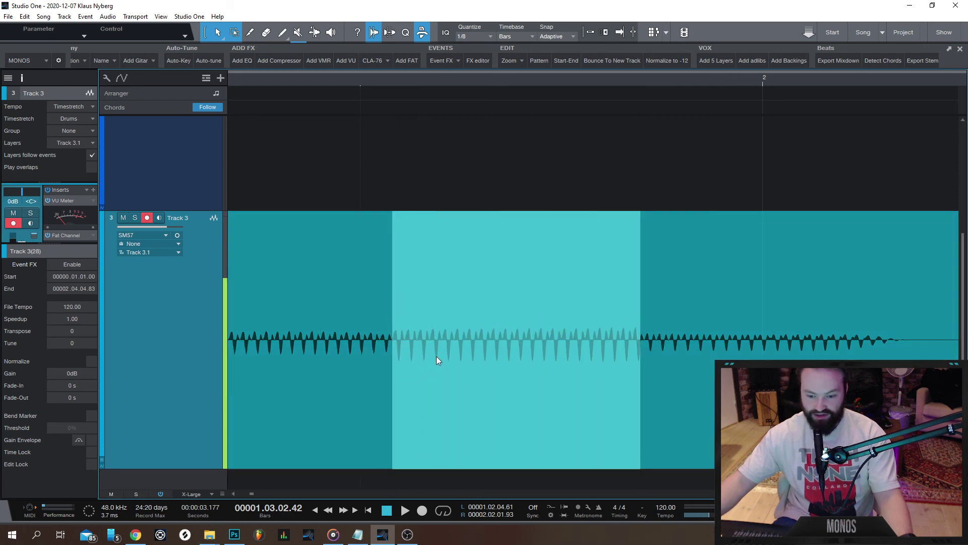
{"action": "left_click", "coordinate": [654, 425]}
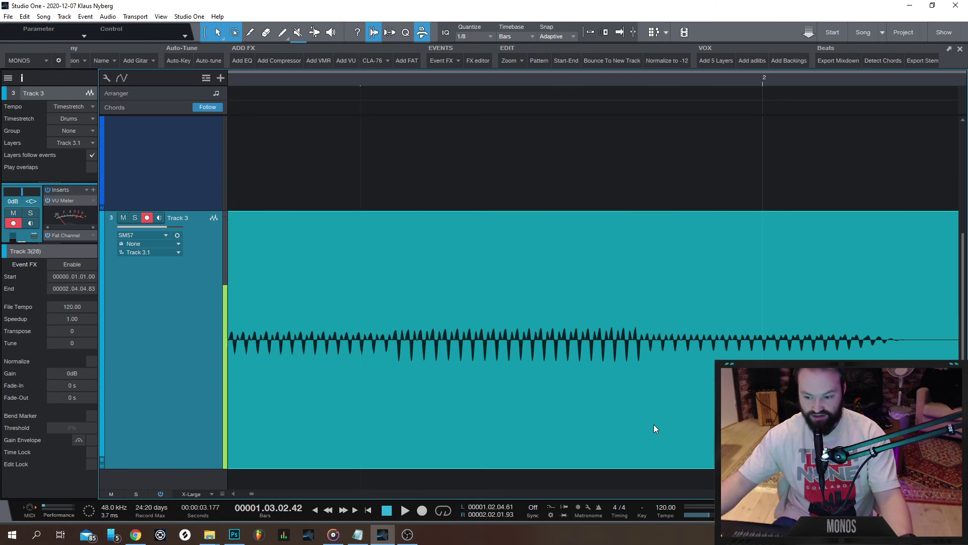
{"action": "key", "text": "g"}
{"action": "left_click_drag", "start_coordinate": [640, 327], "coordinate": [396, 330]}
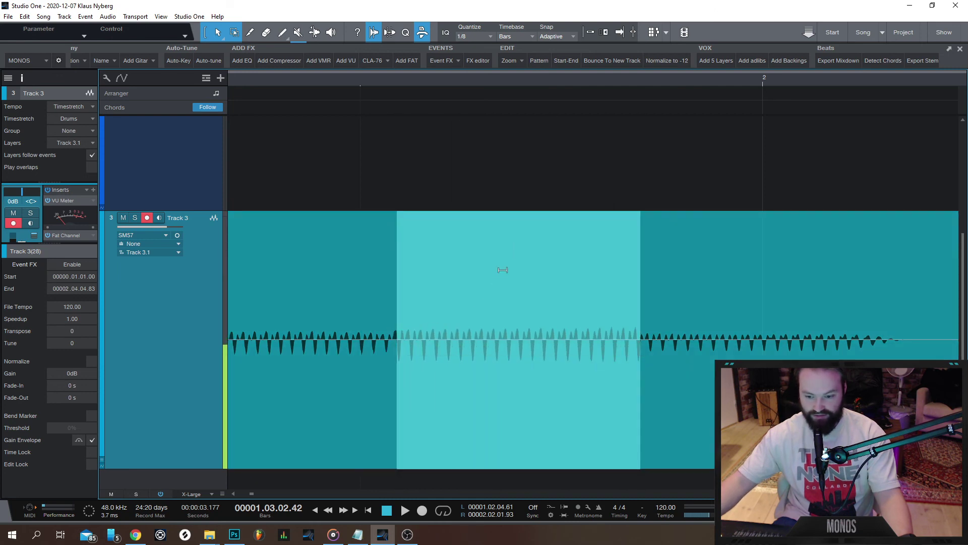
{"action": "left_click_drag", "start_coordinate": [502, 273], "coordinate": [503, 289]}
Step: Play the middle phrase from 1.03.02.42 to check the lowered gain
{"action": "scroll", "coordinate": [383, 340], "scroll_direction": "down", "scroll_amount": 4}
{"action": "left_click", "coordinate": [325, 126]}
{"action": "key", "text": "space"}
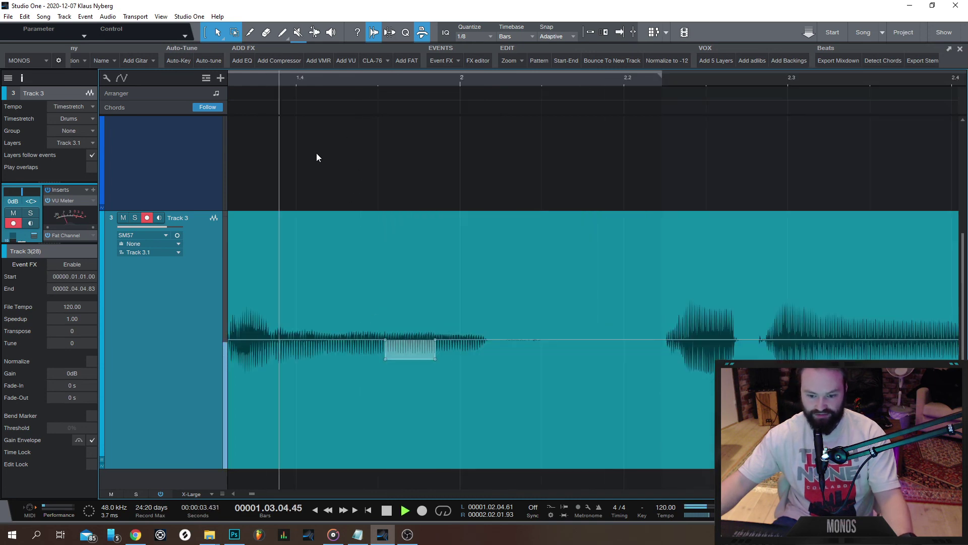
{"action": "key", "text": "space"}
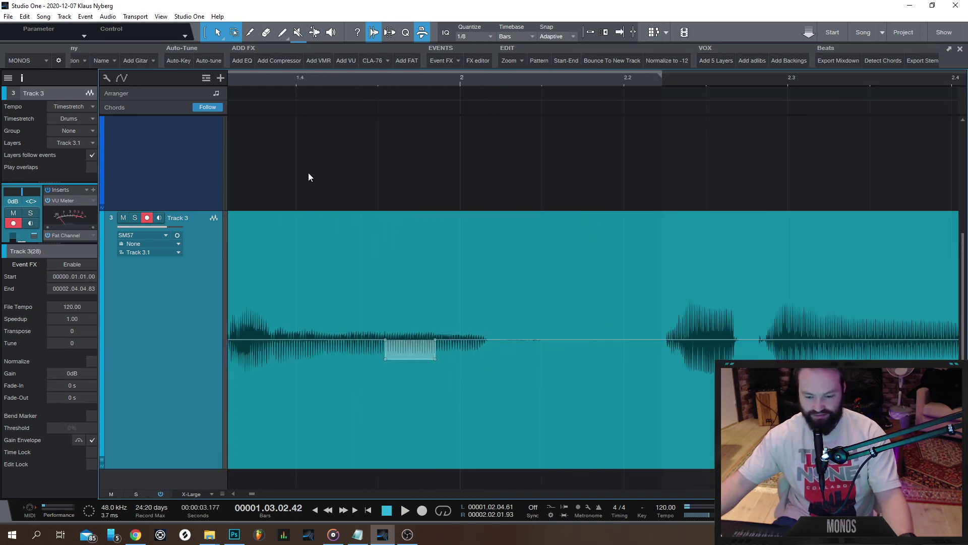
Step: Split the short sound before the final phrase, from 2.02.01.75 to 2.02.03.97, into its own event
{"action": "key", "text": "z"}
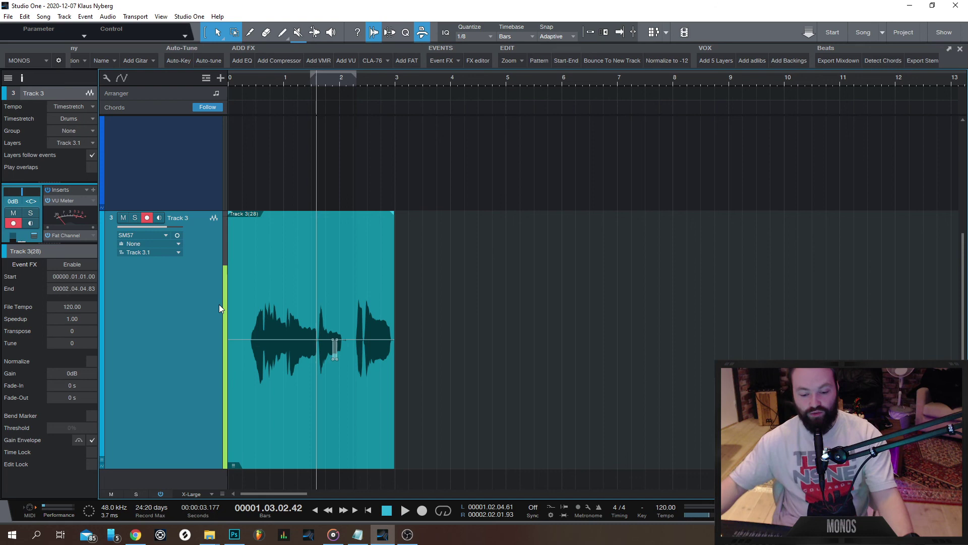
{"action": "left_click", "coordinate": [282, 384]}
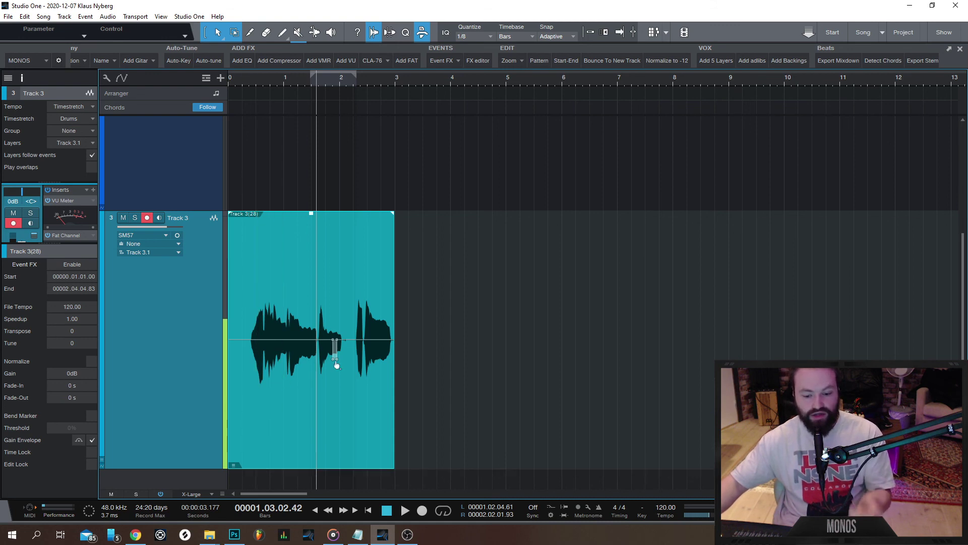
{"action": "scroll", "coordinate": [362, 356], "scroll_direction": "up", "scroll_amount": 5}
{"action": "left_click_drag", "start_coordinate": [327, 319], "coordinate": [371, 313]}
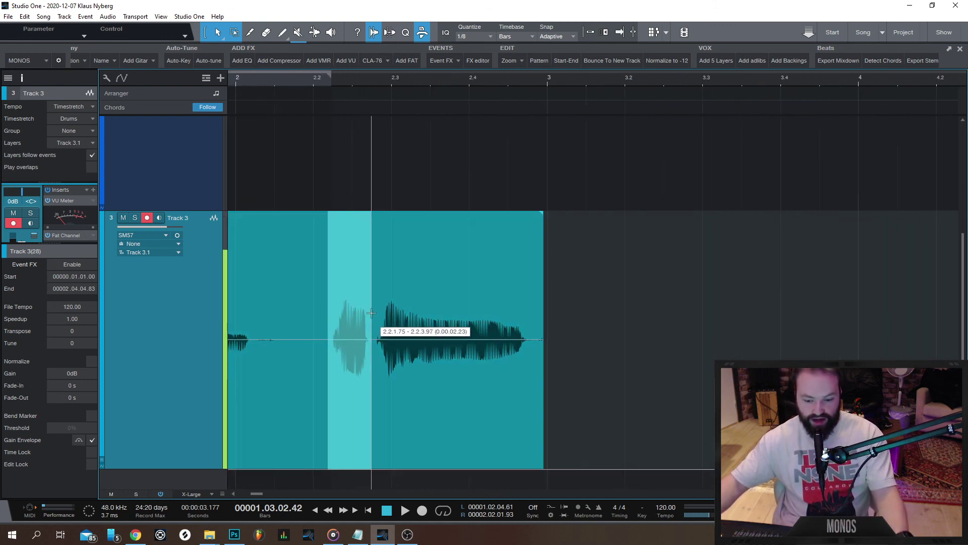
{"action": "left_click", "coordinate": [347, 364]}
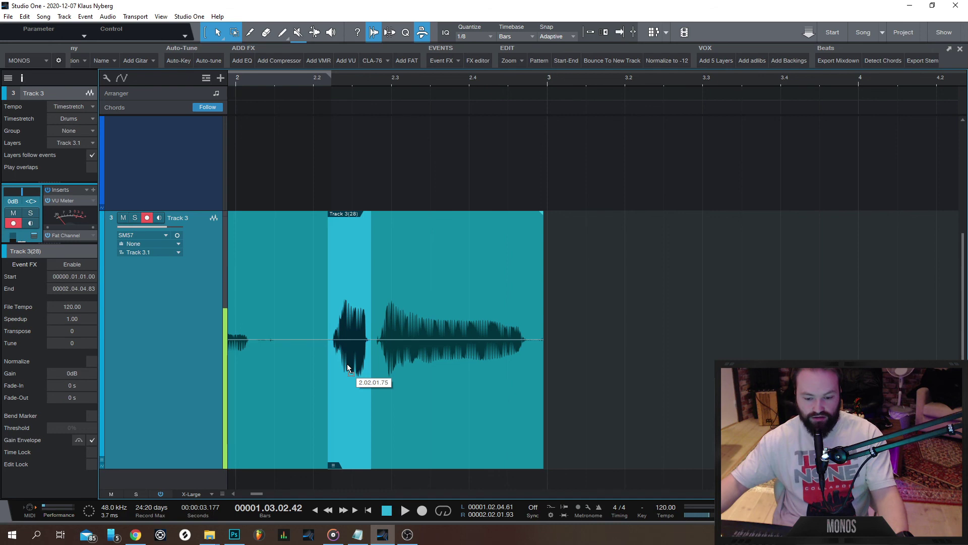
Step: Enable event effects on the newly split event before the final phrase
{"action": "scroll", "coordinate": [347, 364], "scroll_direction": "up", "scroll_amount": 5}
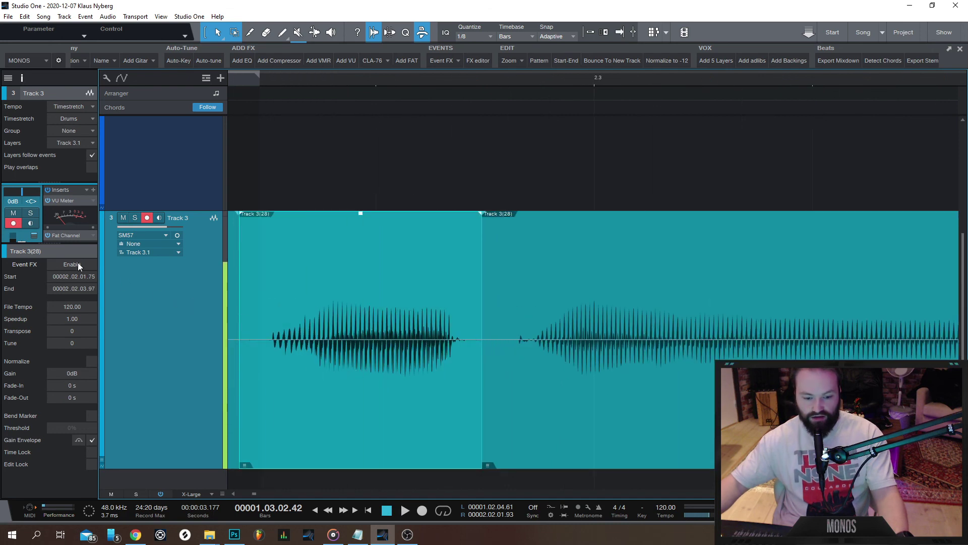
{"action": "left_click", "coordinate": [77, 262]}
{"action": "left_click", "coordinate": [78, 262]}
{"action": "key", "text": "F4"}
{"action": "key", "text": "F4"}
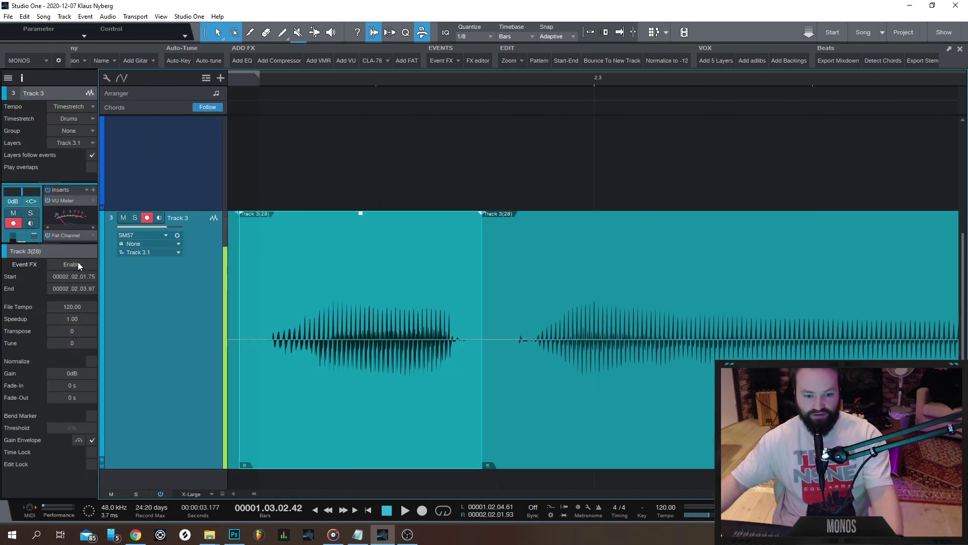
{"action": "left_click", "coordinate": [78, 263]}
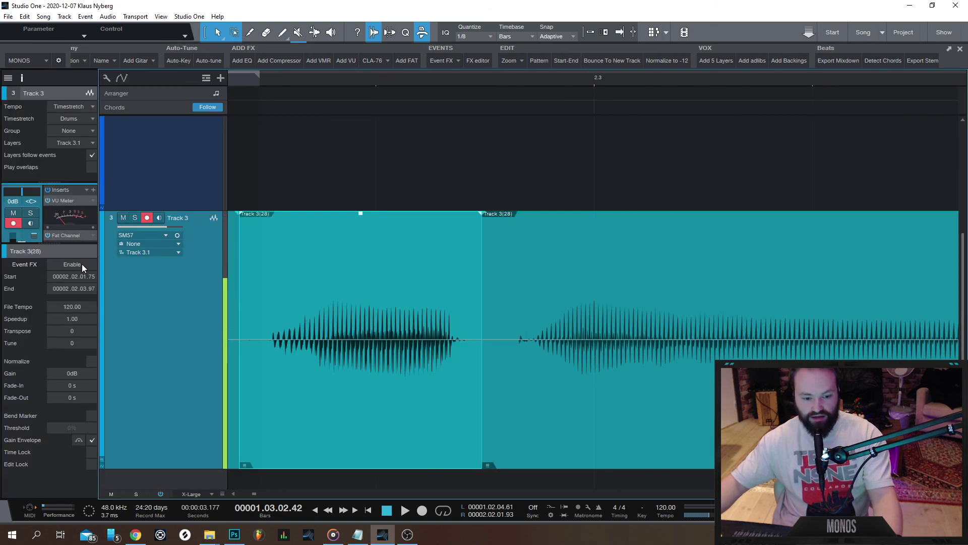
Step: Examine the FX chain presets available for the split event's inserts, including the Synth and Send folders
{"action": "left_click", "coordinate": [88, 289]}
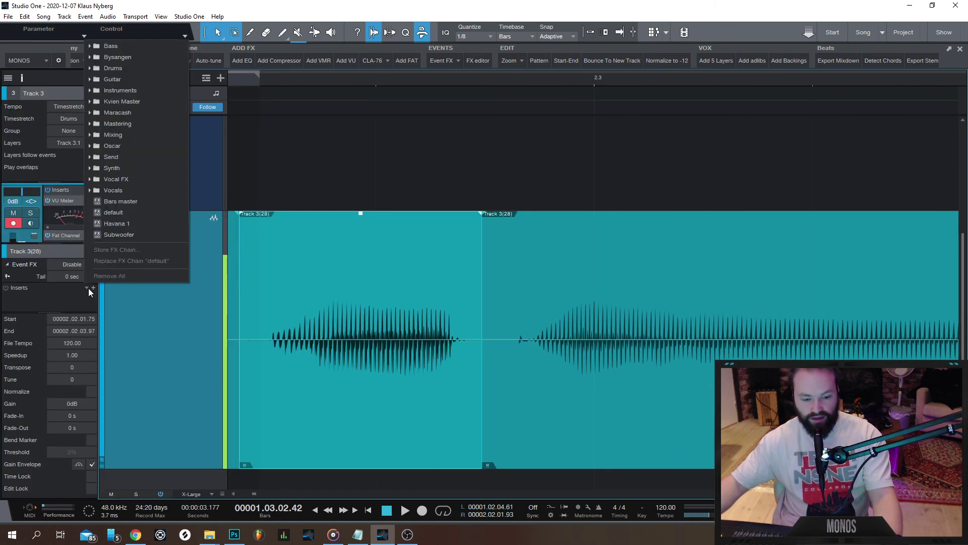
{"action": "left_click", "coordinate": [90, 288]}
{"action": "left_click", "coordinate": [89, 289]}
{"action": "left_click", "coordinate": [85, 288]}
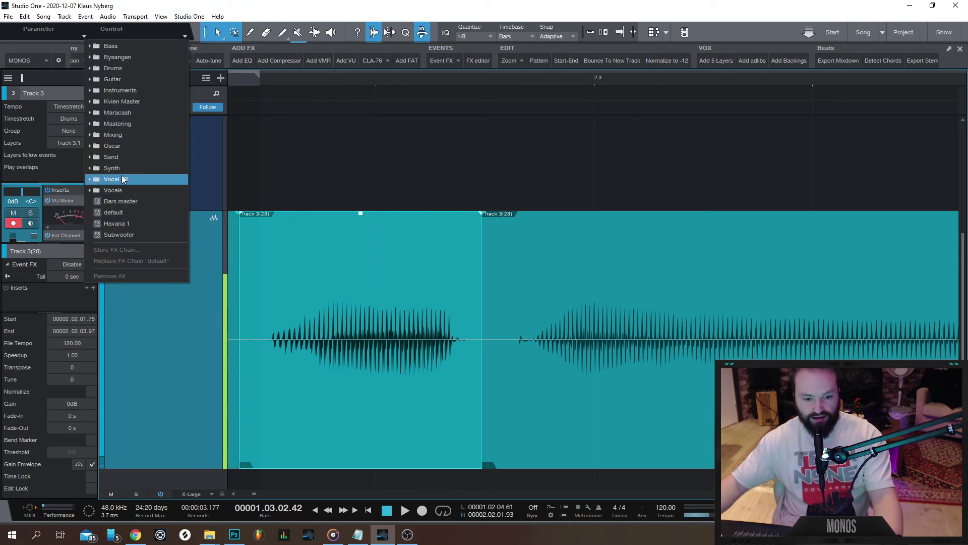
{"action": "left_click", "coordinate": [156, 169]}
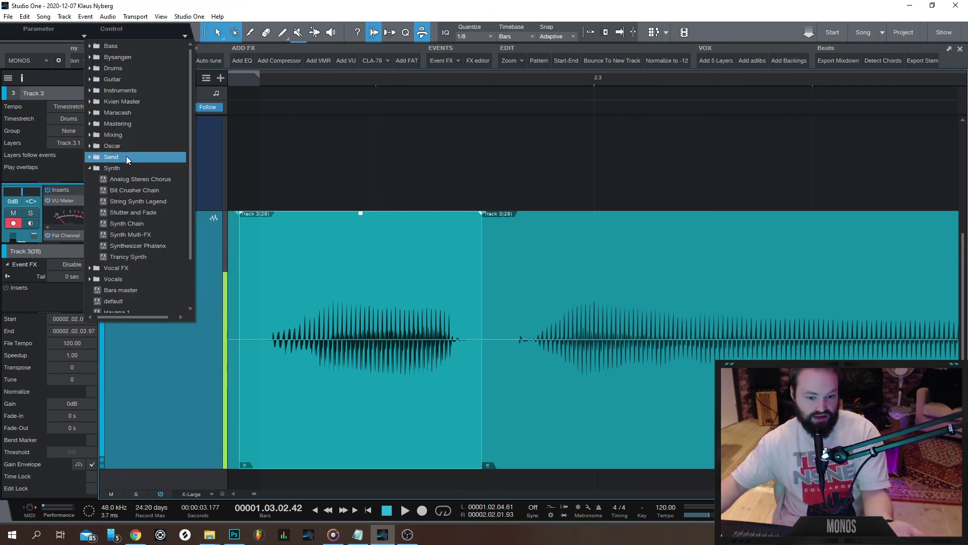
{"action": "left_click", "coordinate": [126, 157]}
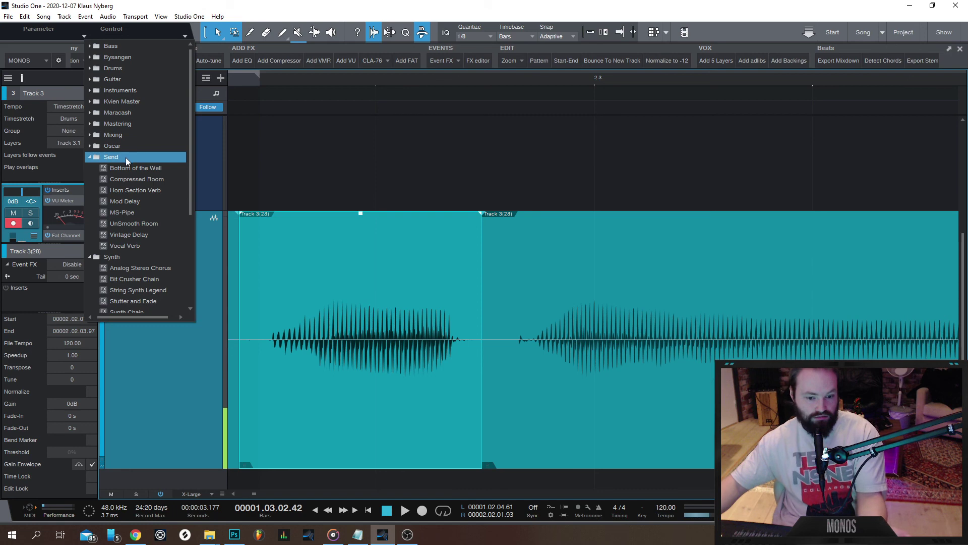
{"action": "left_click", "coordinate": [125, 157]}
{"action": "left_click", "coordinate": [119, 168]}
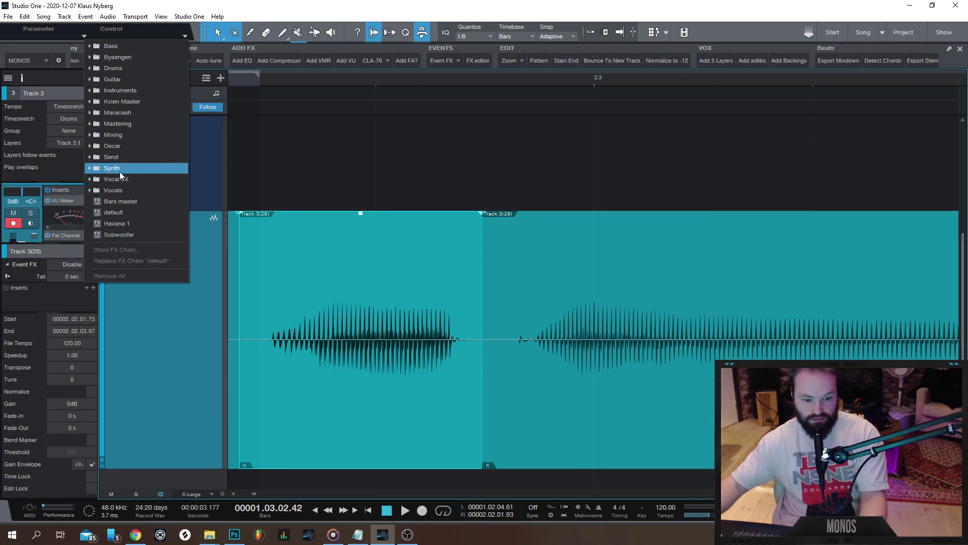
{"action": "left_click", "coordinate": [271, 349]}
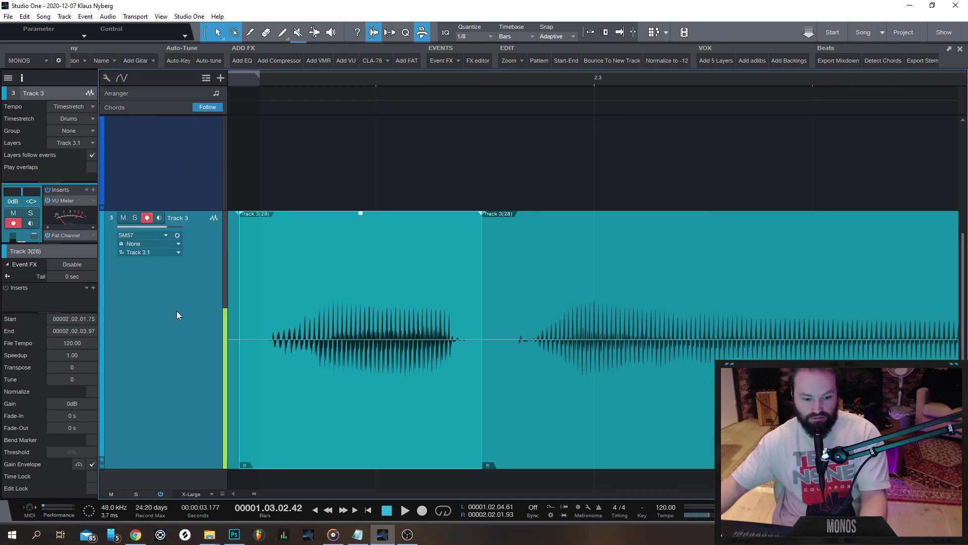
{"action": "scroll", "coordinate": [337, 368], "scroll_direction": "down", "scroll_amount": 8}
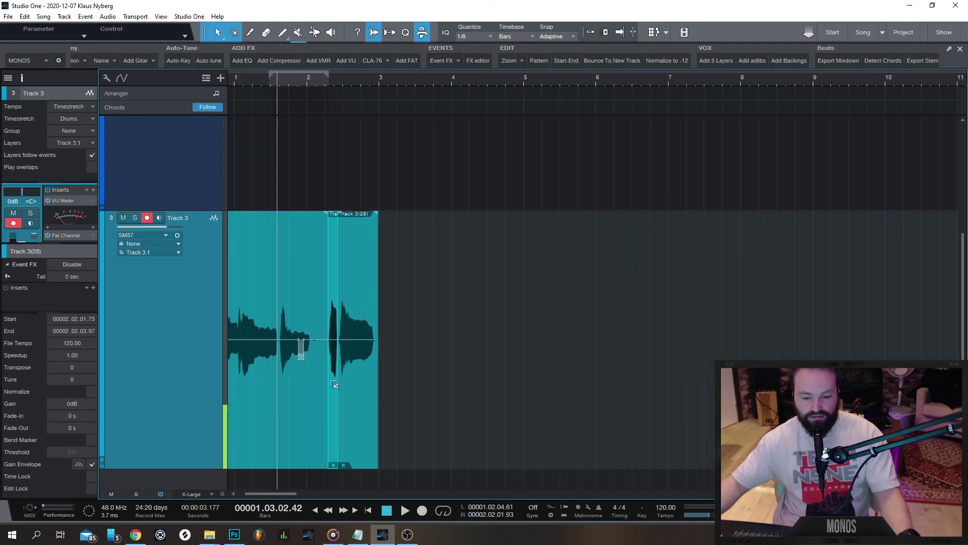